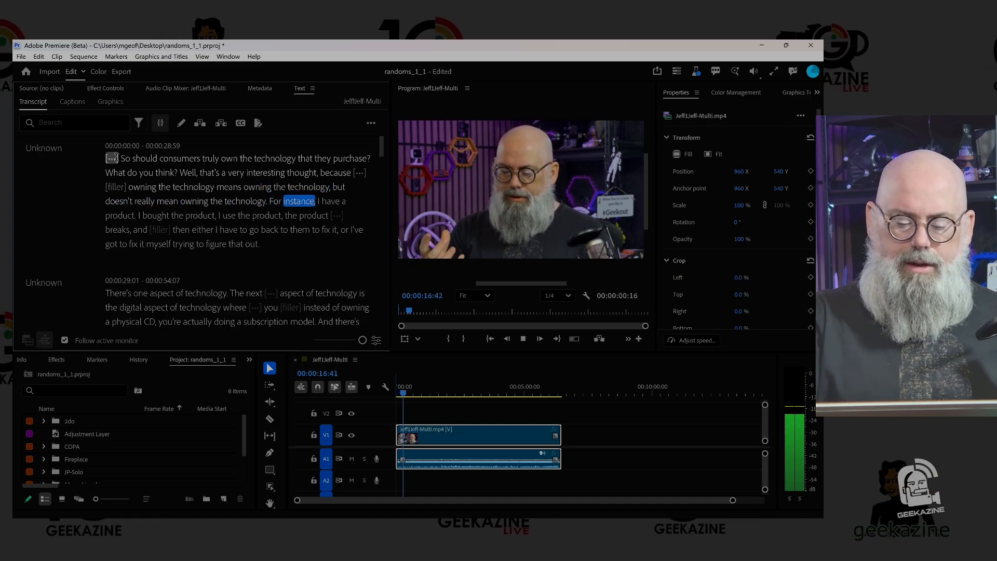
- Stop playback, return to the start of the multicam sequence and scrub through its camera angles on the timeline
key(space)
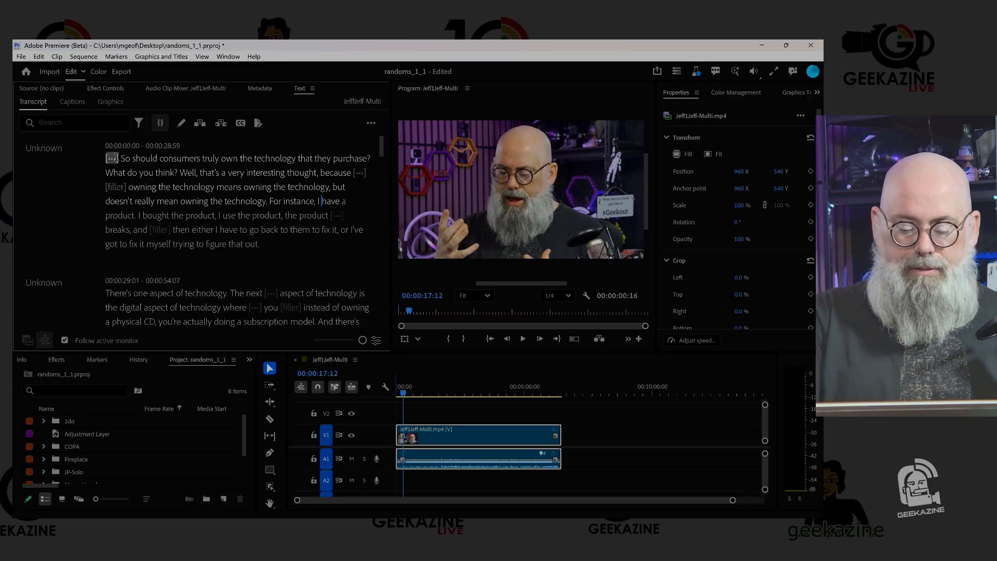
click(116, 157)
mouse_move(404, 429)
mouse_down()
mouse_move(455, 430)
mouse_move(391, 439)
mouse_up()
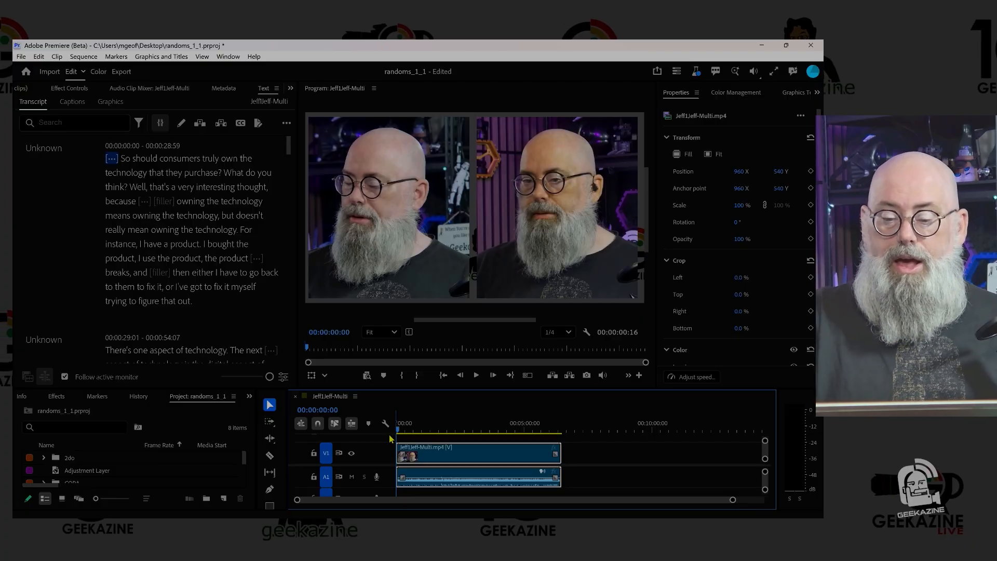
click(466, 435)
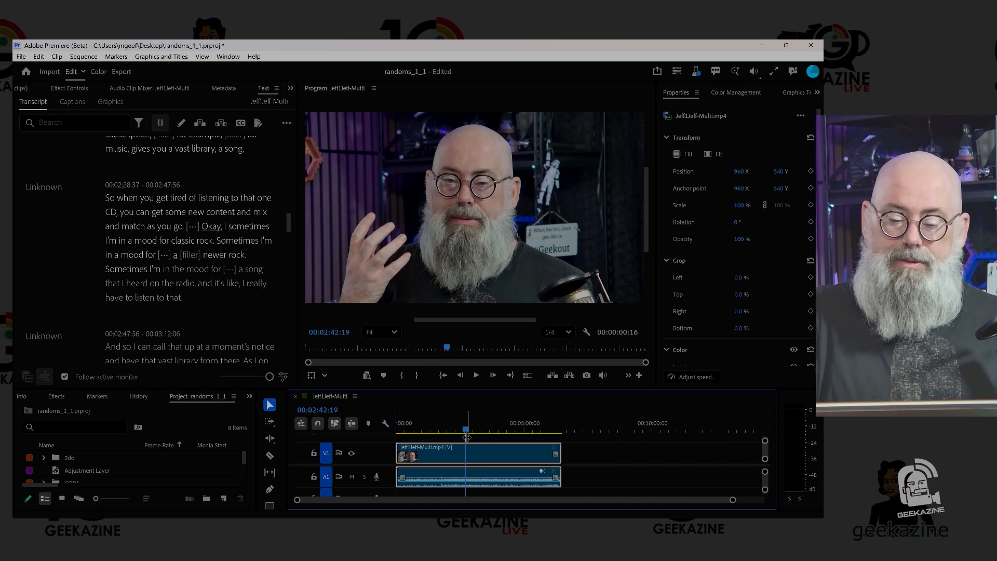
click(438, 430)
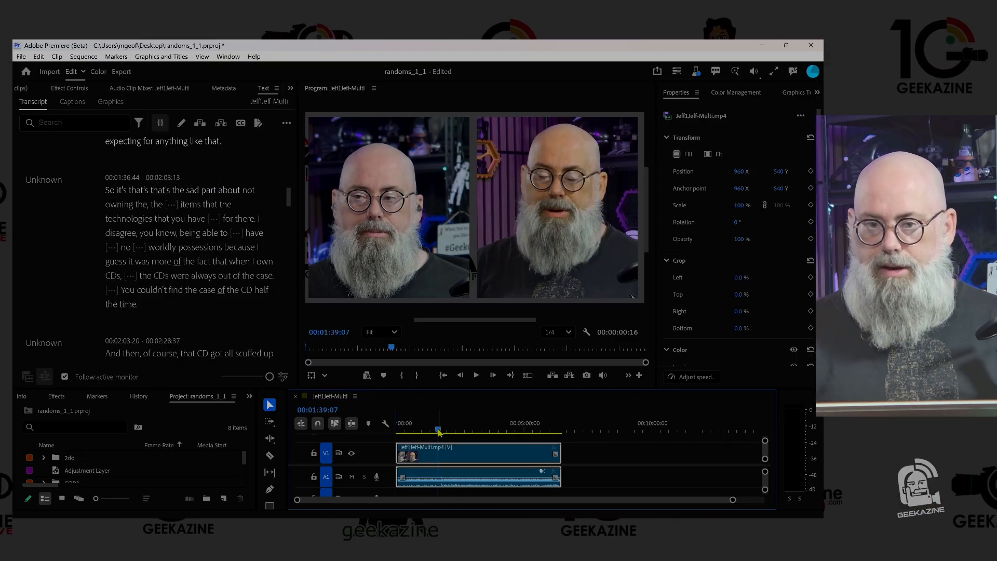
drag(438, 432, 462, 437)
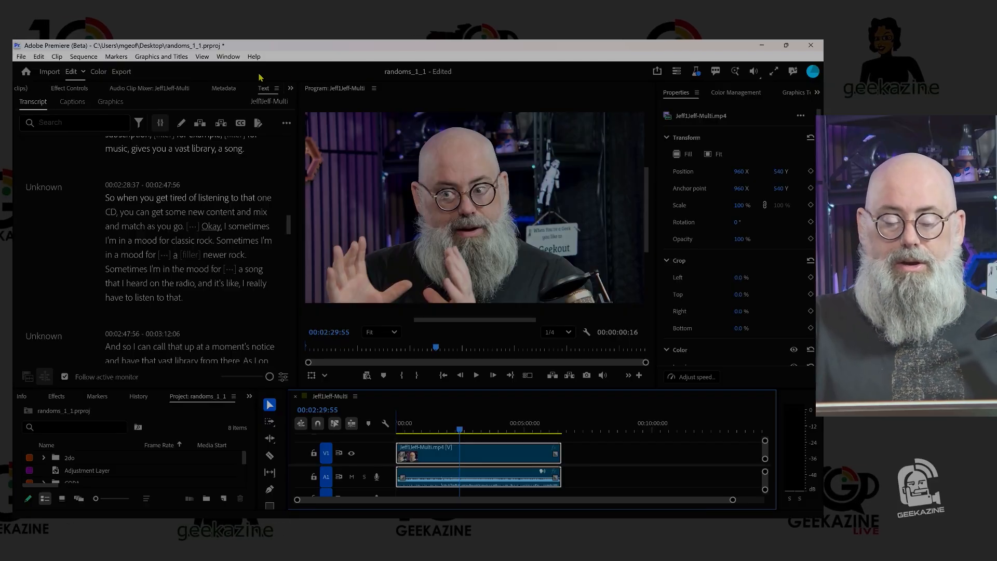
- Launch the AutoCut extension and minimize its support chat
click(227, 57)
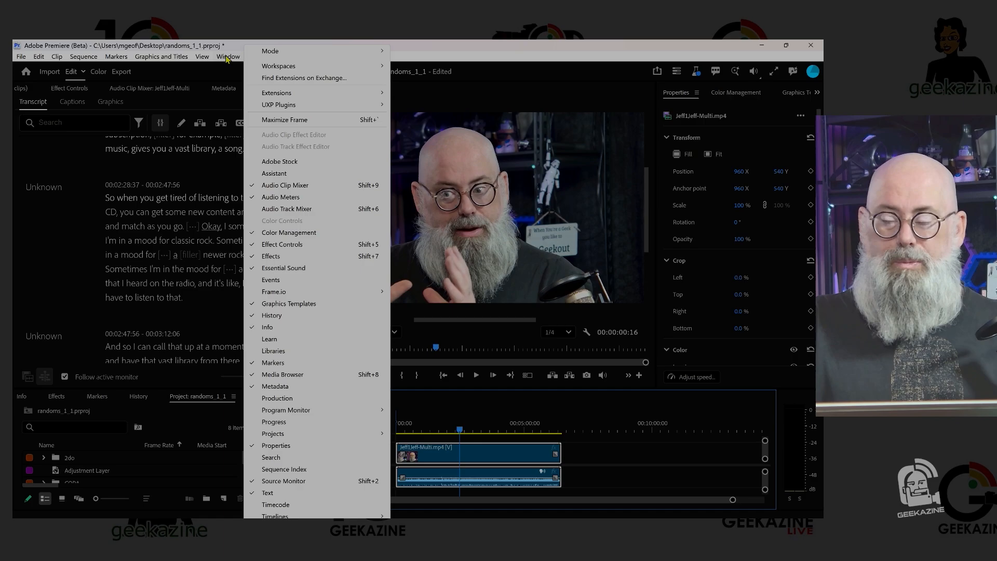
mouse_move(288, 97)
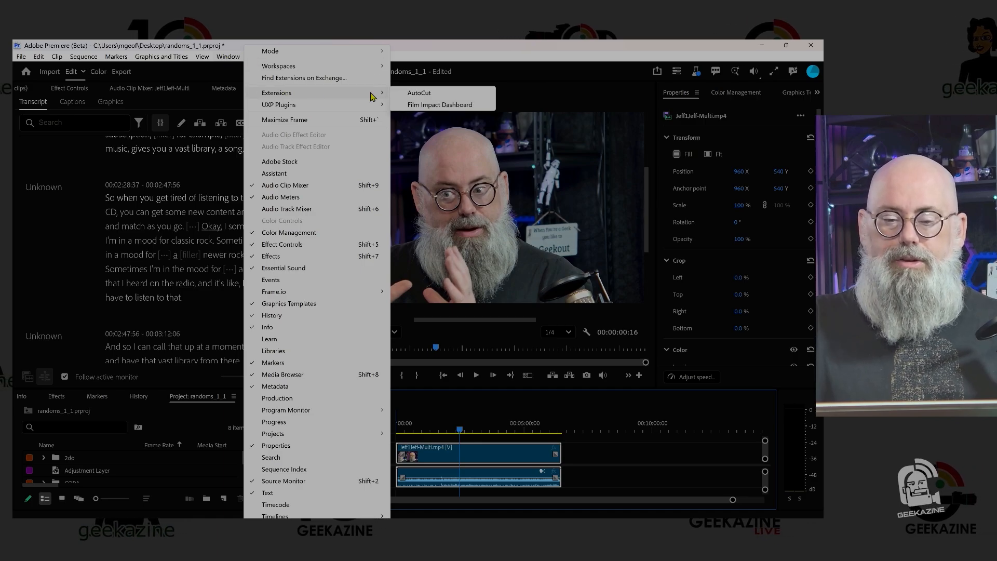
click(423, 96)
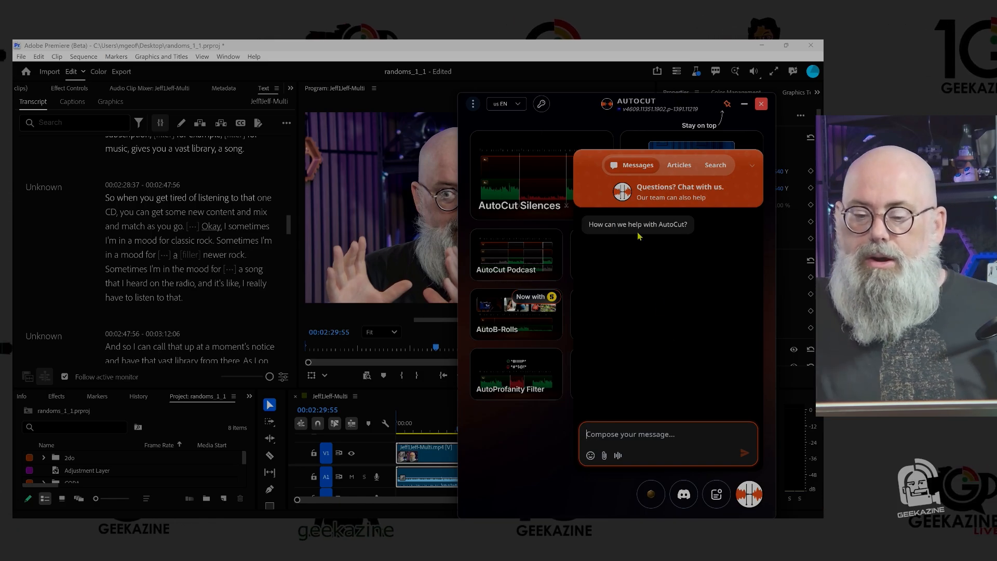
click(752, 165)
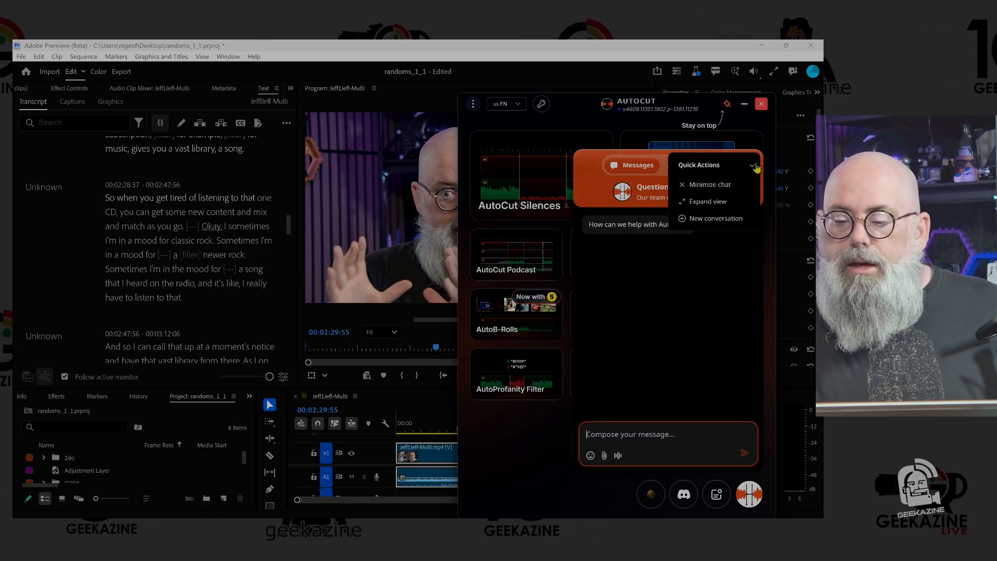
click(723, 185)
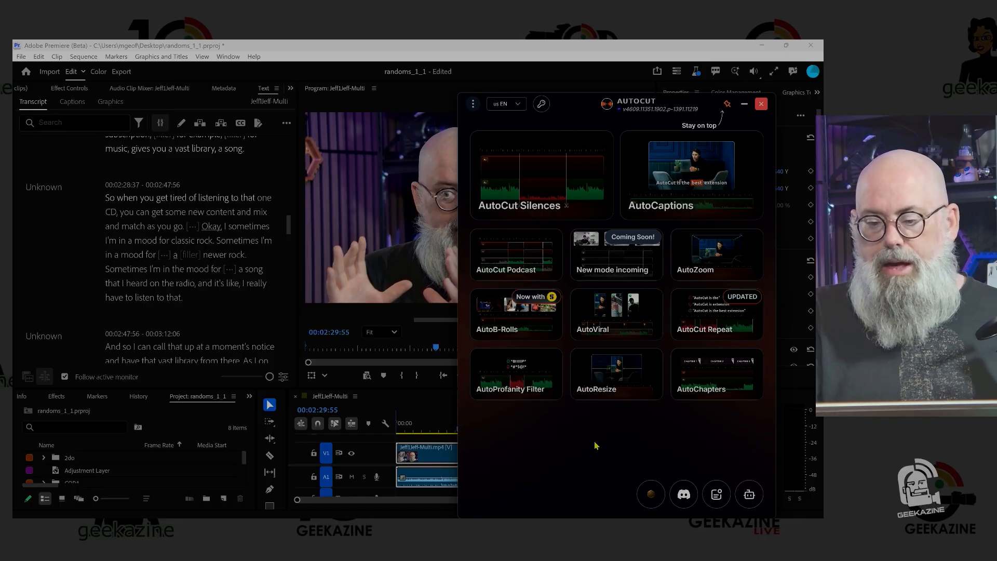
- In AutoCaptions, restrict the analysis to audio track A1 across the entire timeline and validate the sections
click(695, 177)
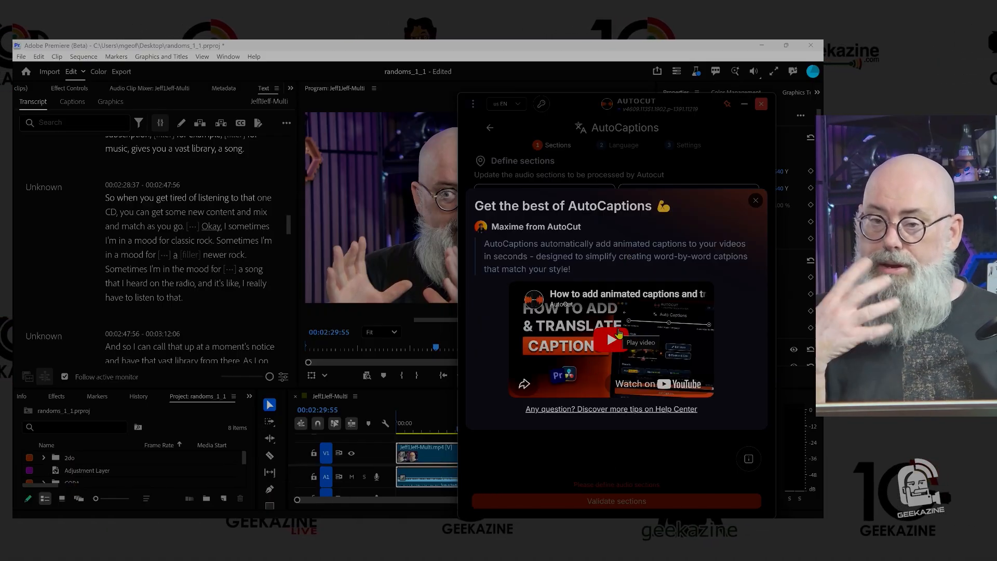
click(755, 201)
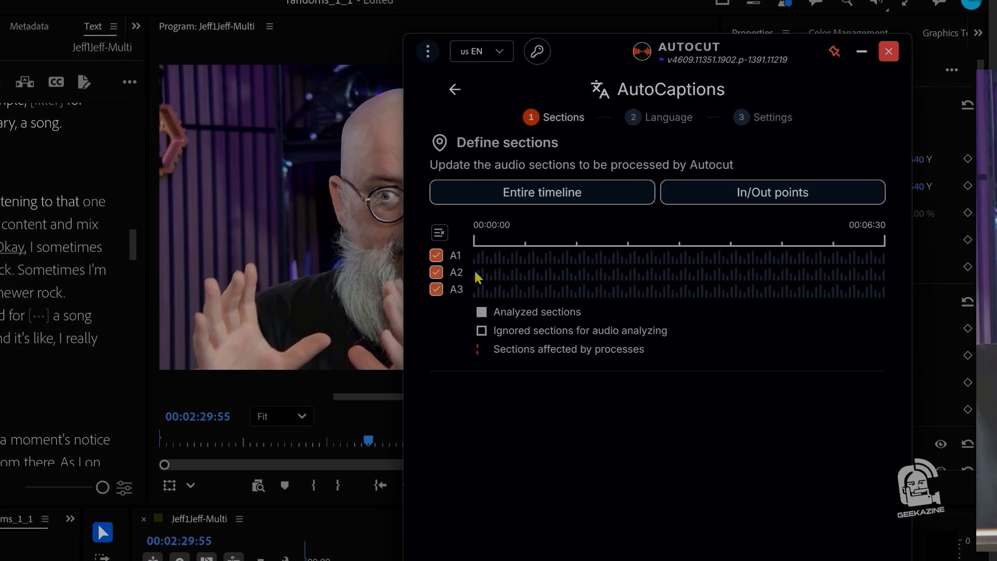
click(440, 233)
click(456, 256)
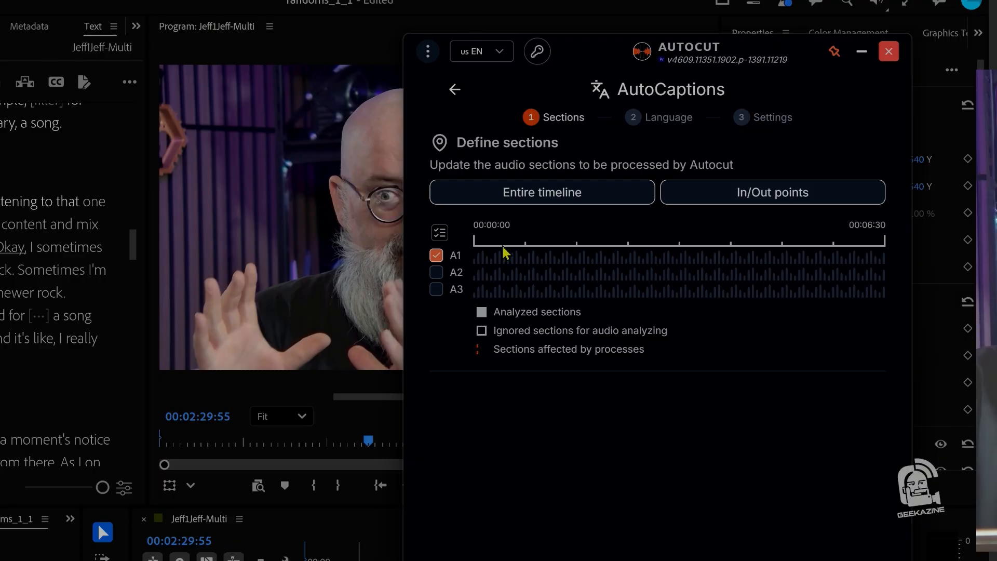
click(564, 198)
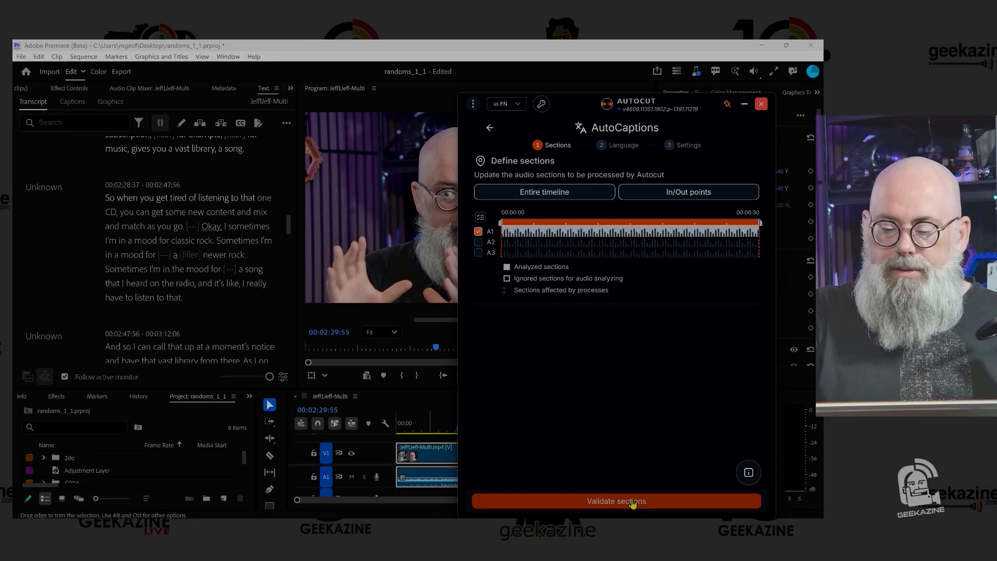
click(632, 501)
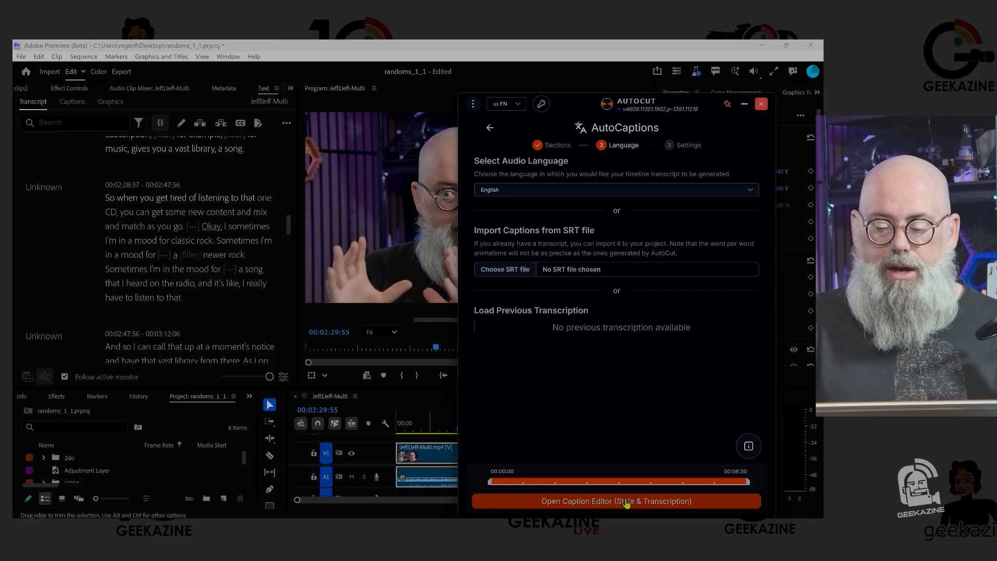
- Open the caption editor for the English audio, look through the generated transcript and save it
click(628, 501)
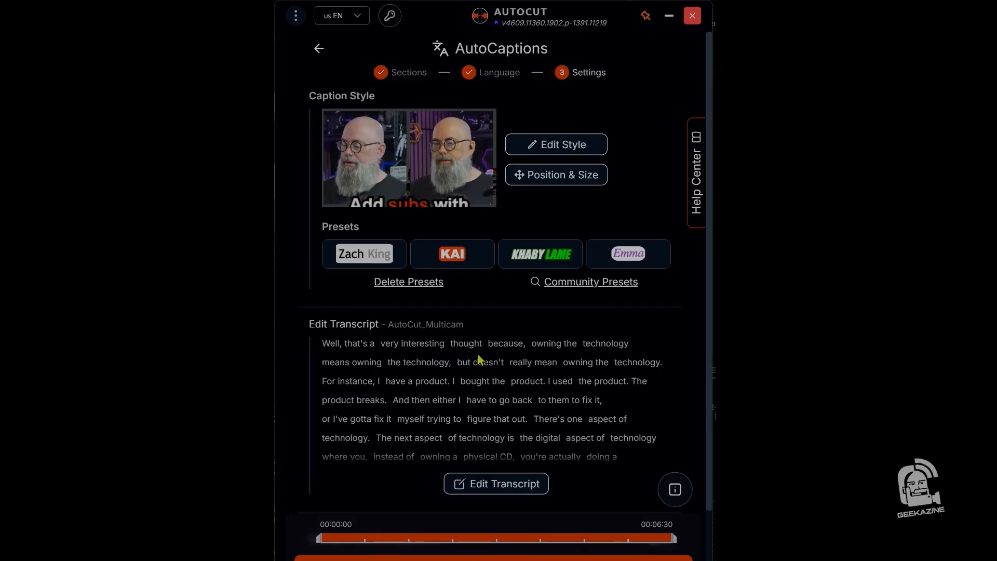
scroll(497, 372, down, 2)
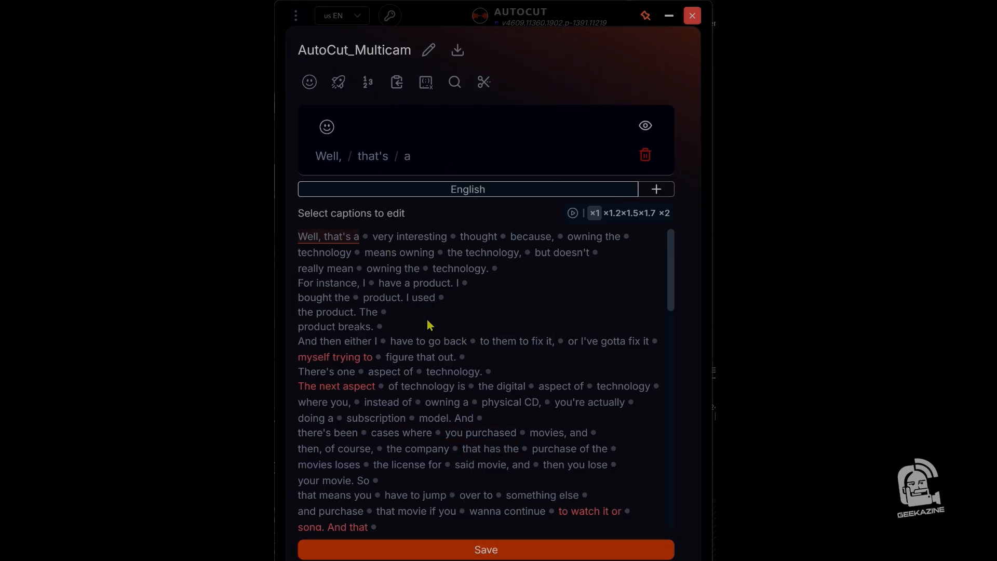
click(462, 550)
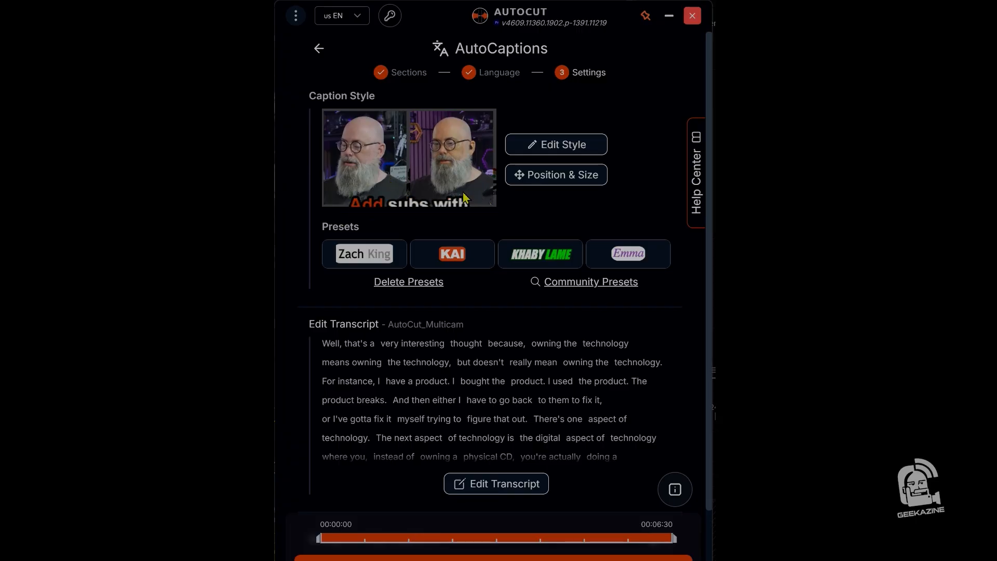
- Give the caption animation a green 19e644 highlight and a bigger font for the active word, and apply the style
click(545, 144)
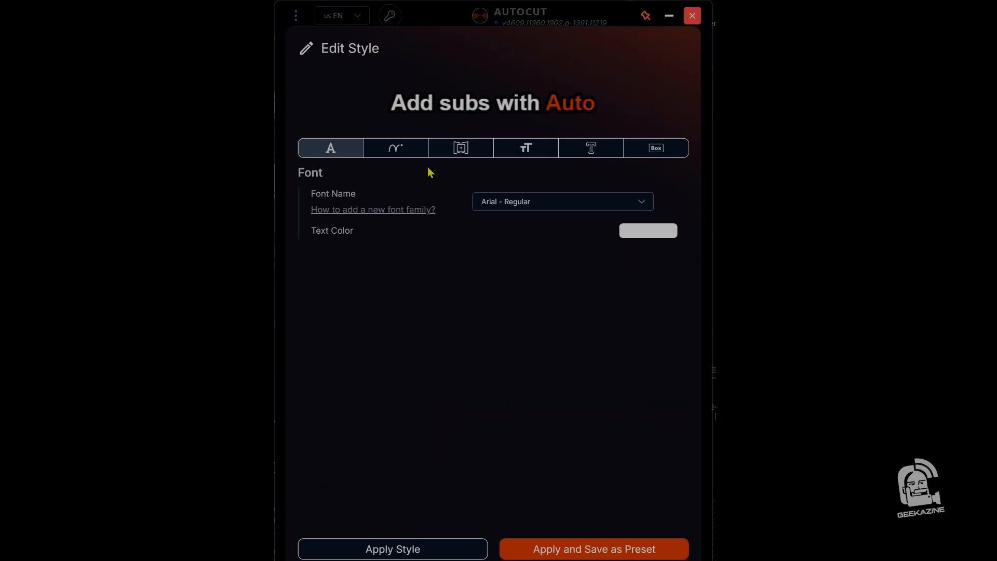
click(418, 151)
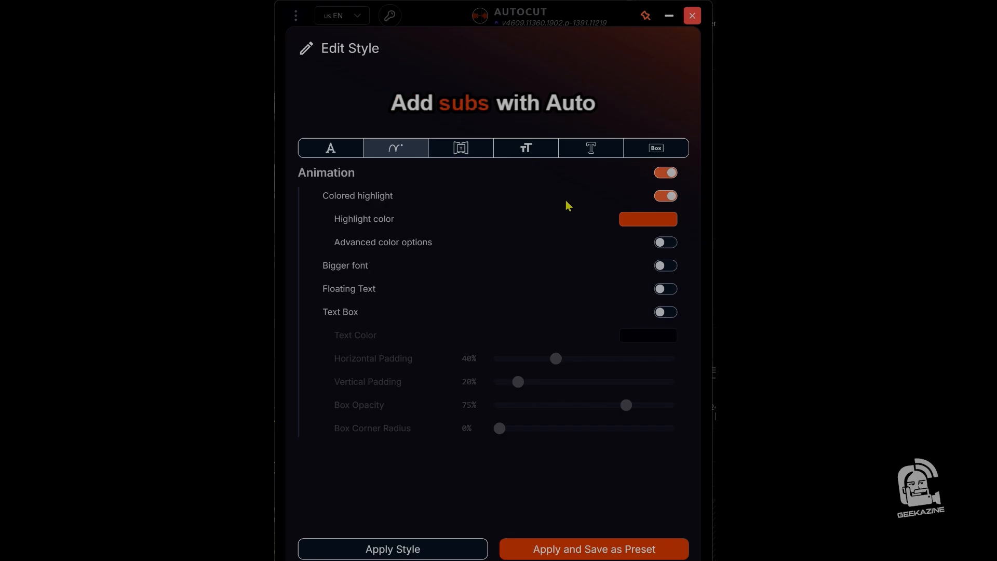
click(666, 196)
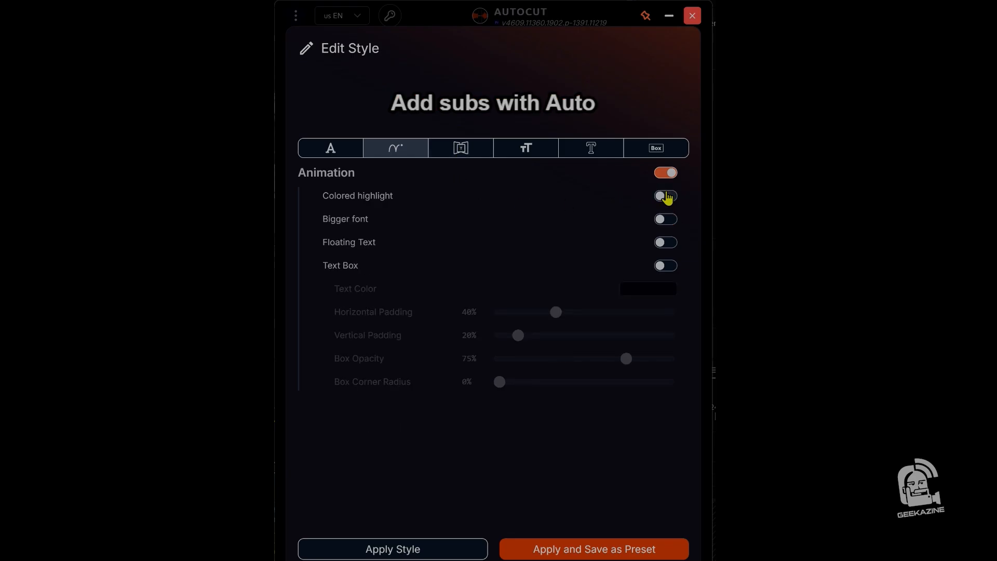
click(666, 196)
click(646, 219)
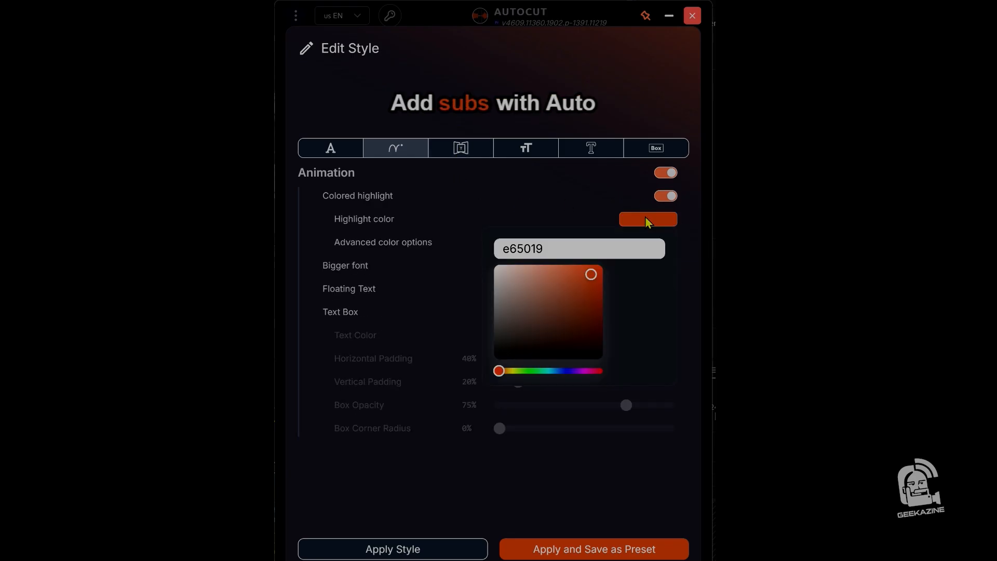
click(535, 370)
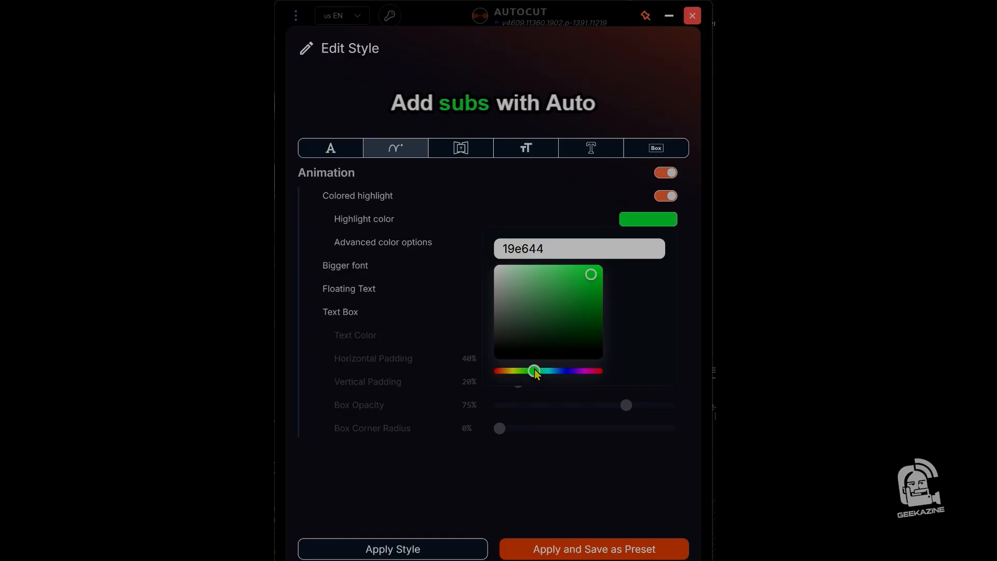
click(653, 322)
click(665, 266)
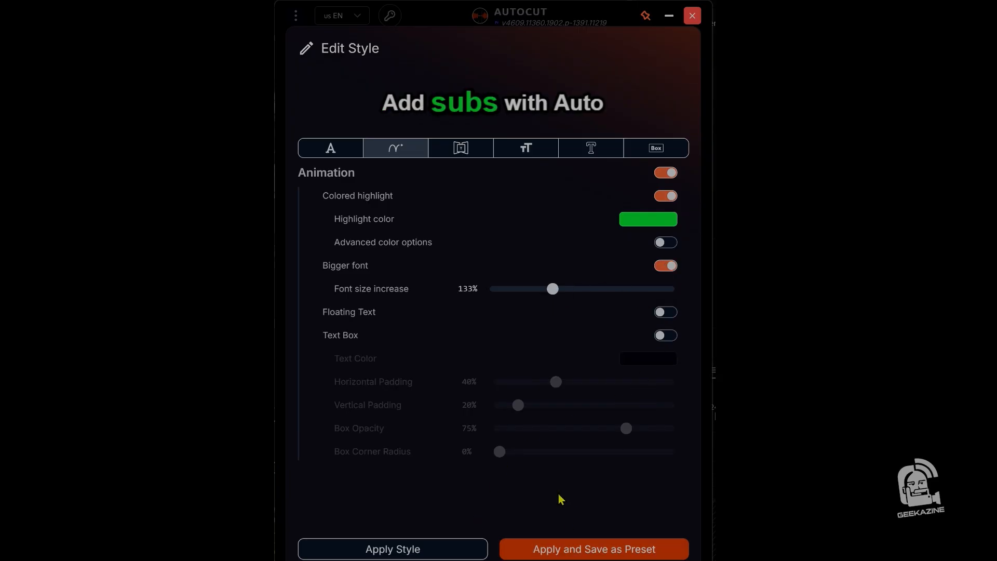
click(390, 552)
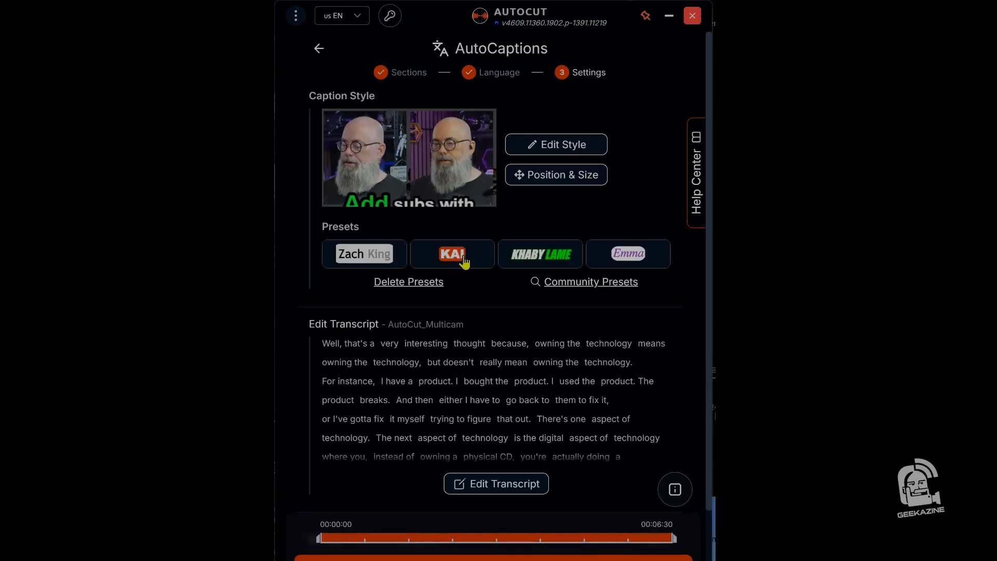
- Try the Khaby Lame and Emma caption presets, and settle on Khaby Lame
click(536, 262)
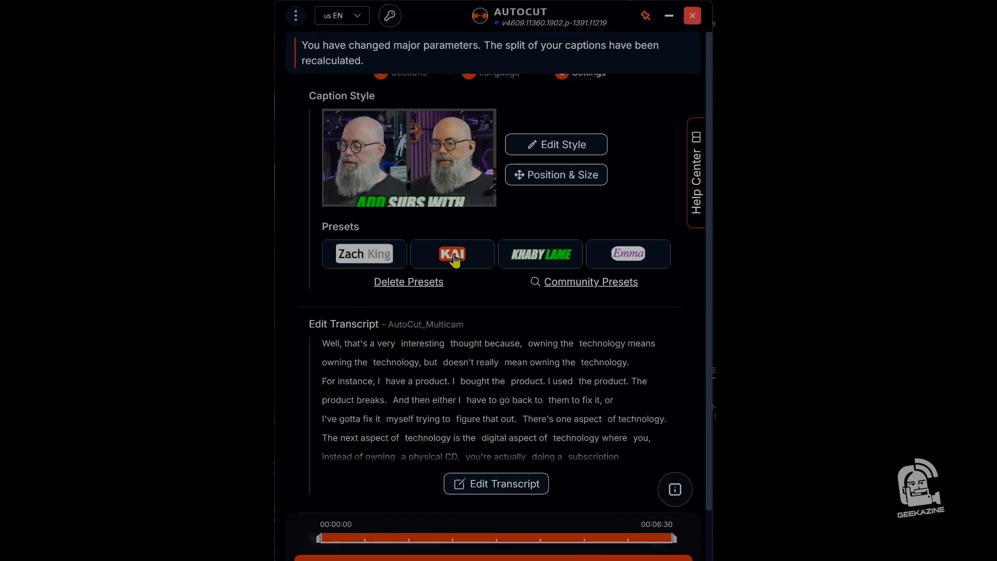
click(636, 265)
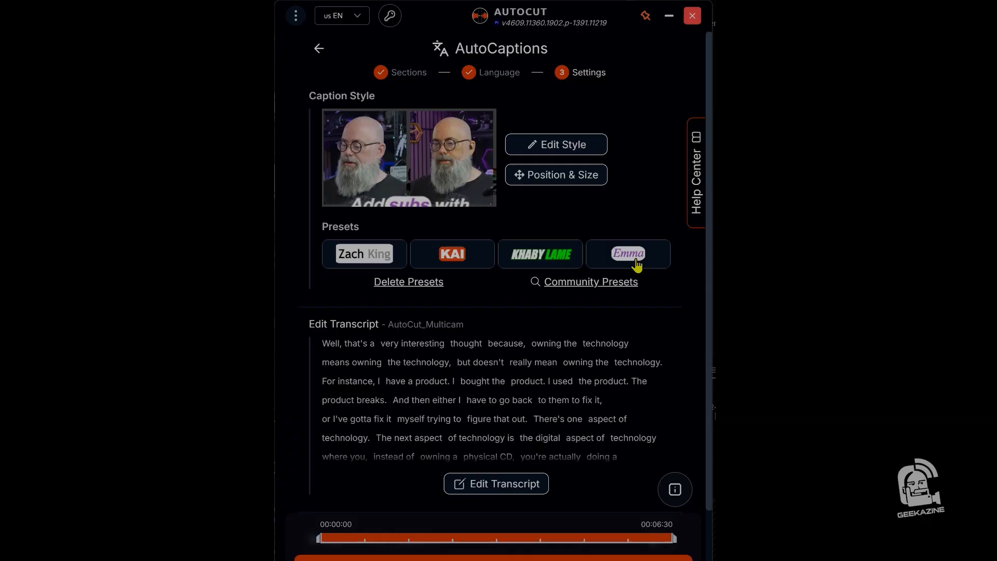
click(519, 265)
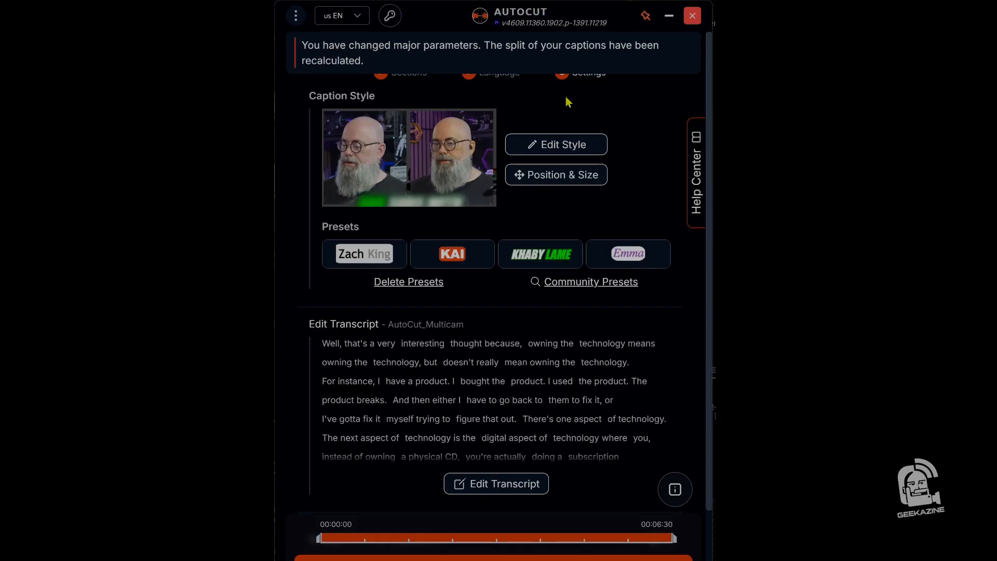
- Set the captions' font size to 80 px and the number of lines to 2
click(573, 176)
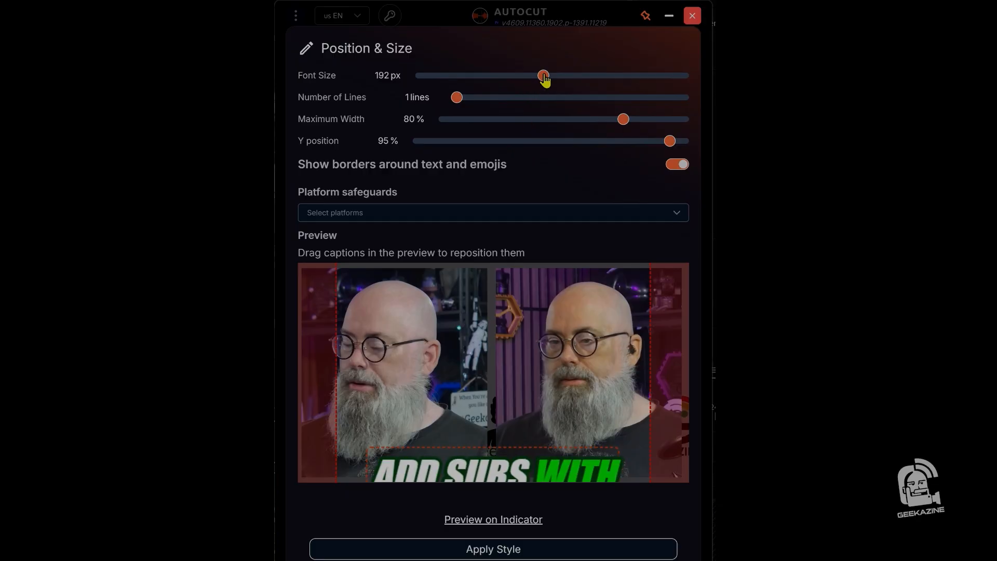
drag(543, 78, 535, 83)
drag(525, 83, 467, 100)
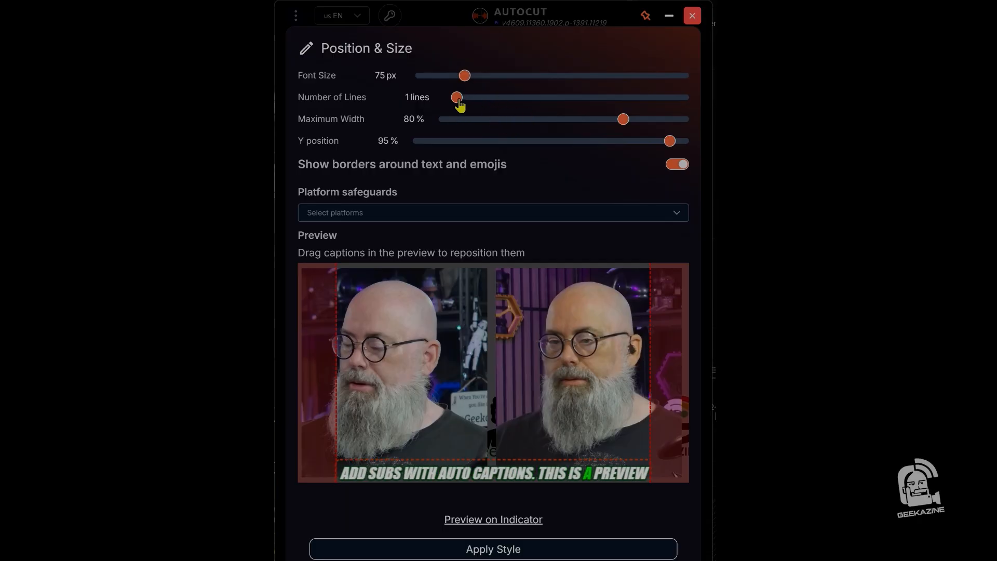
click(512, 98)
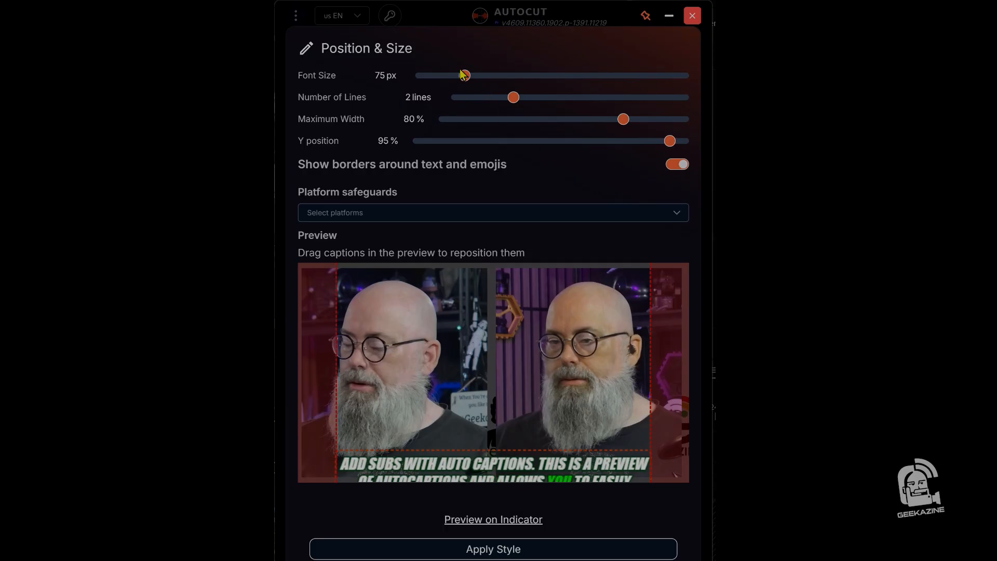
mouse_move(465, 77)
mouse_down()
mouse_move(435, 77)
mouse_move(468, 93)
mouse_up()
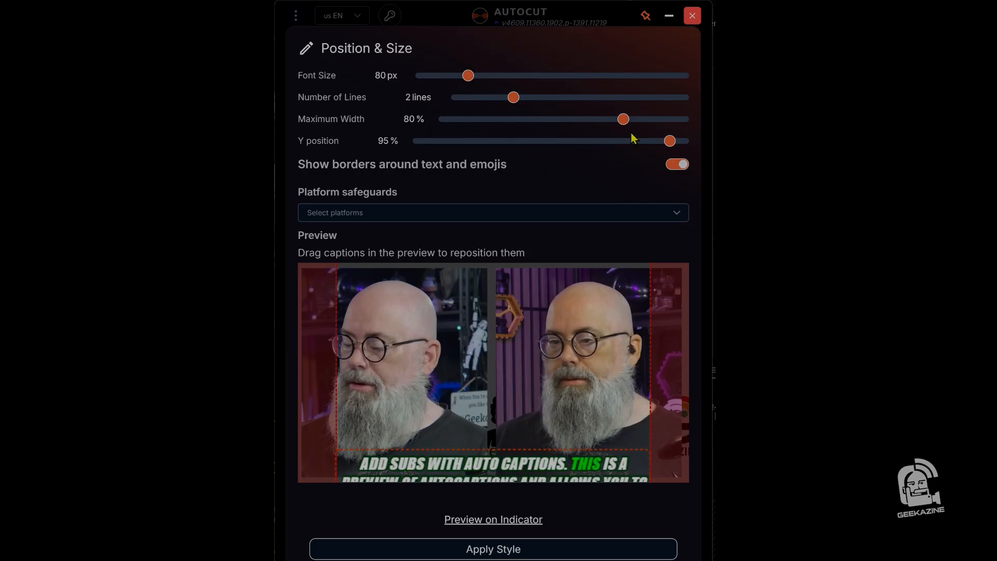
- Set the captions' Y position to 87% and maximum width to 56%, and reduce the font size to 63 px
drag(670, 145, 649, 163)
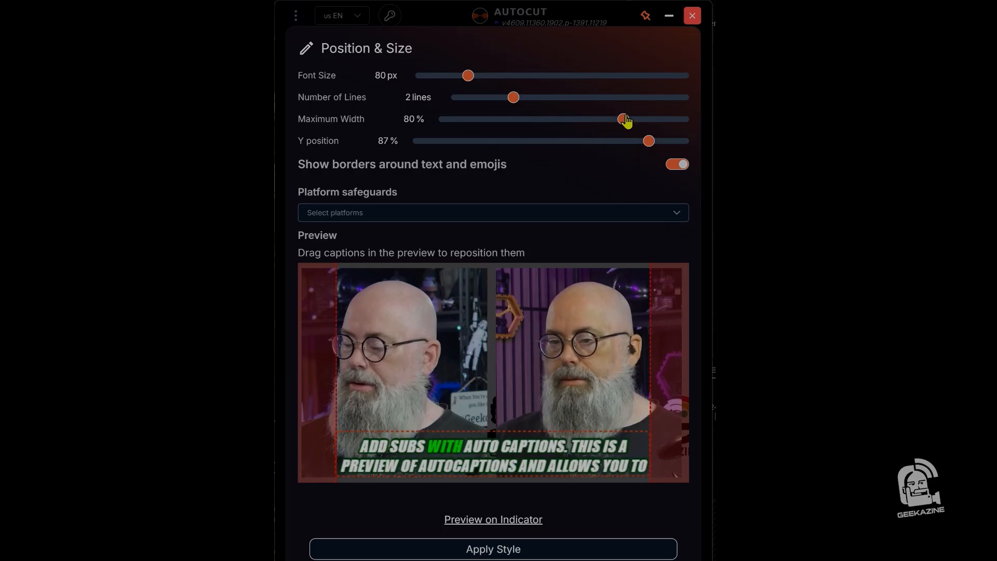
drag(625, 120, 553, 167)
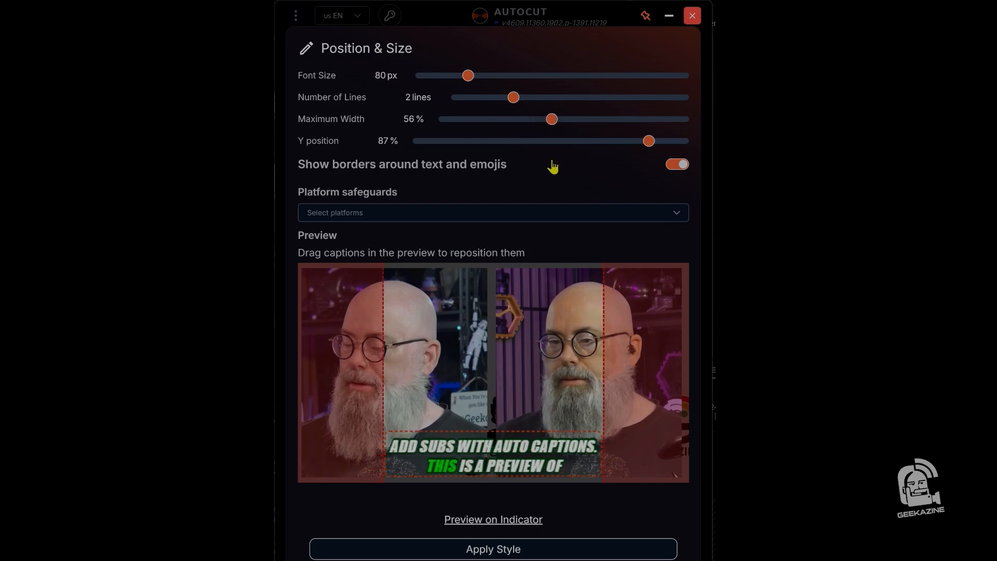
drag(470, 79, 459, 102)
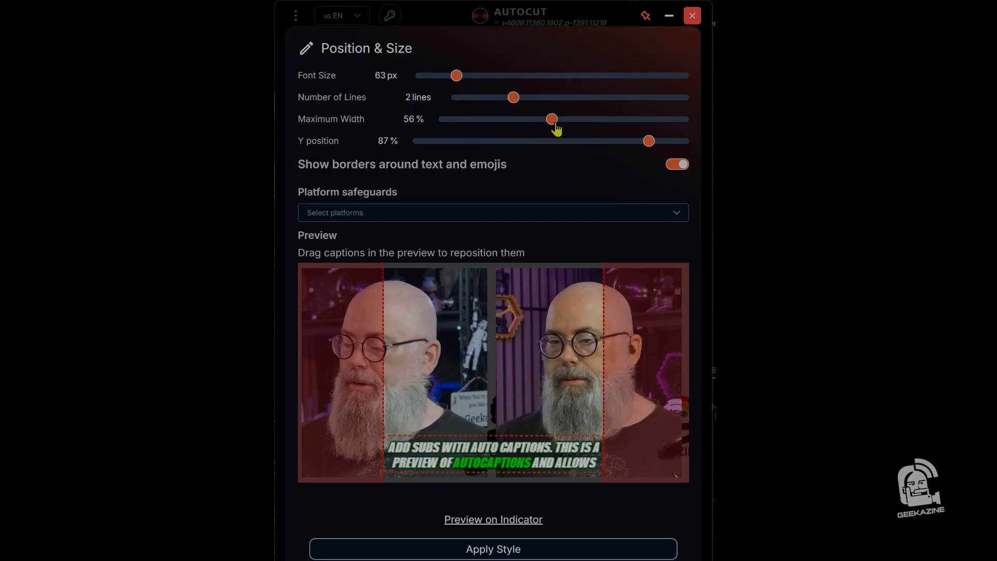
- Set the captions' maximum width to 39%, check the platform safeguard options without choosing one, and apply the style
drag(553, 135, 502, 166)
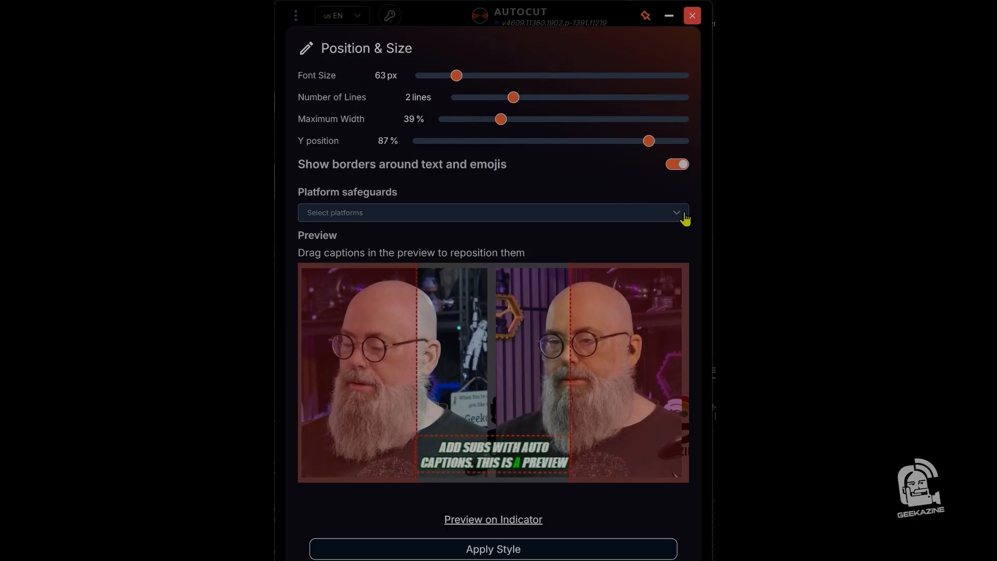
click(684, 218)
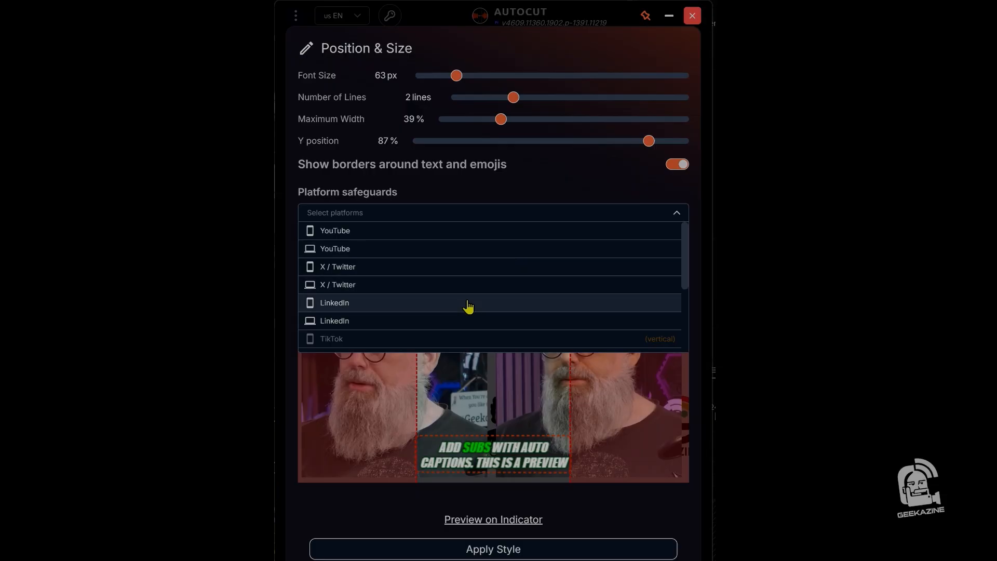
click(570, 180)
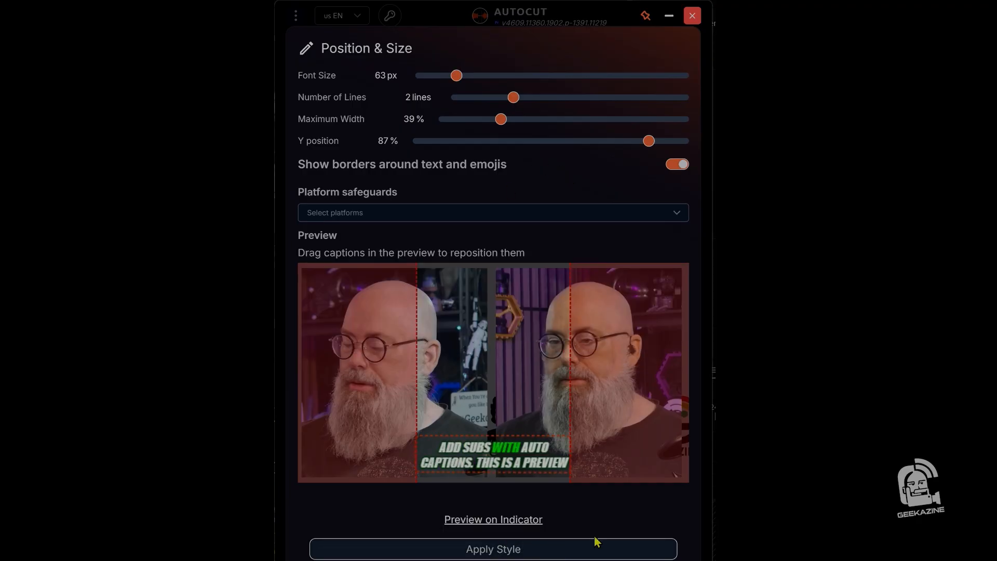
click(529, 551)
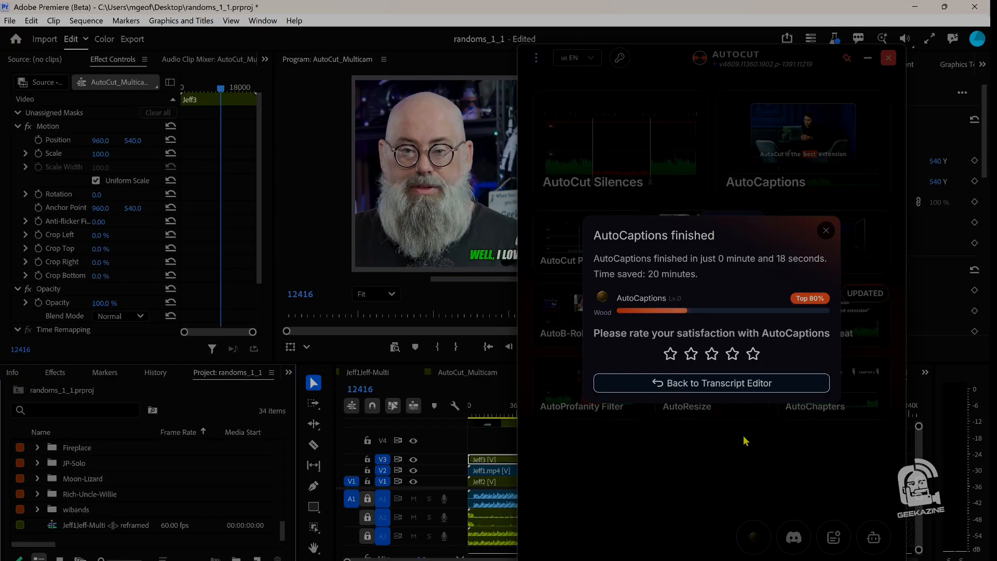
- Close the AutoCaptions report and AutoCut, then open the nested CAPTIONS clip on track V5 to inspect its caption graphic
click(825, 232)
click(868, 61)
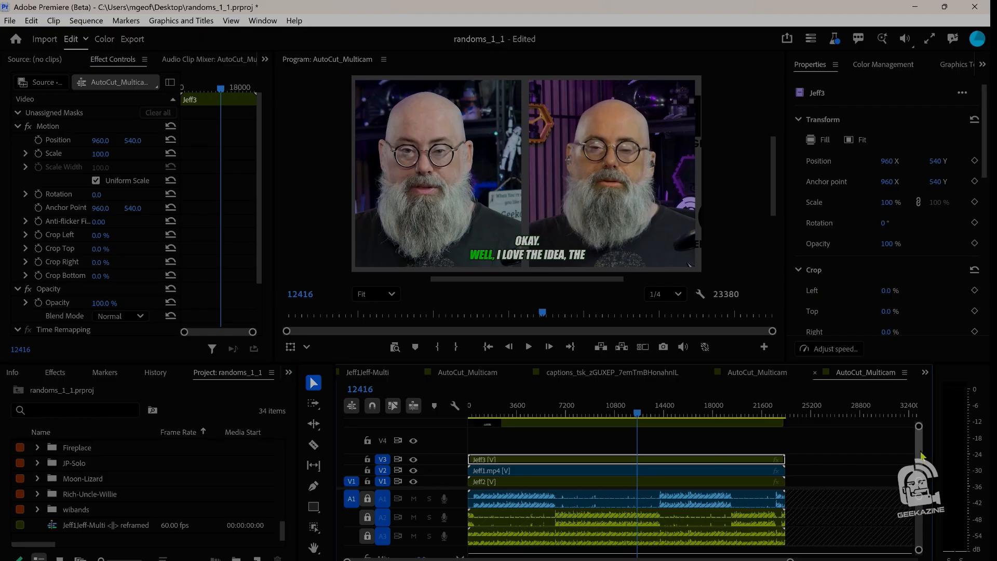
drag(921, 459, 921, 448)
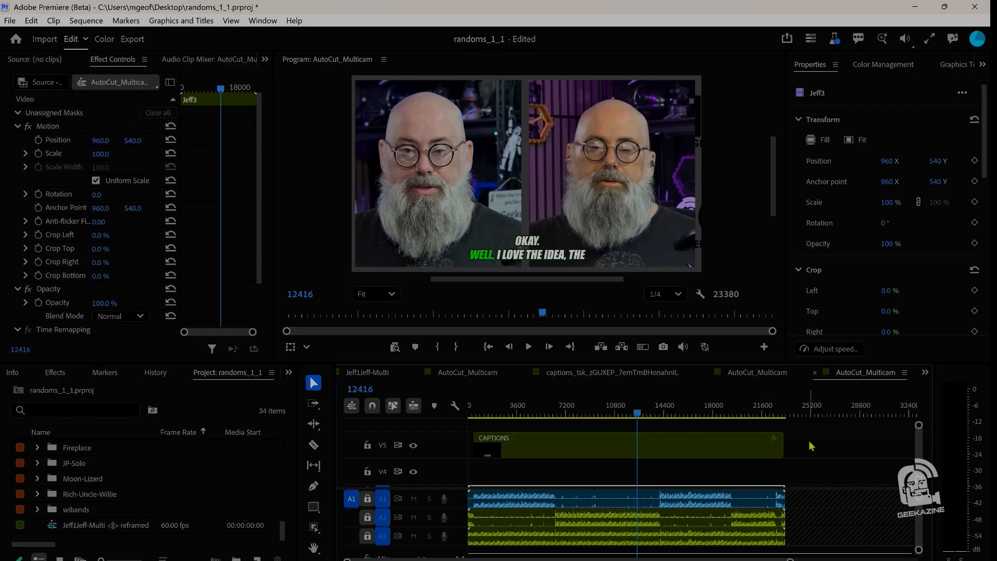
double_click(585, 444)
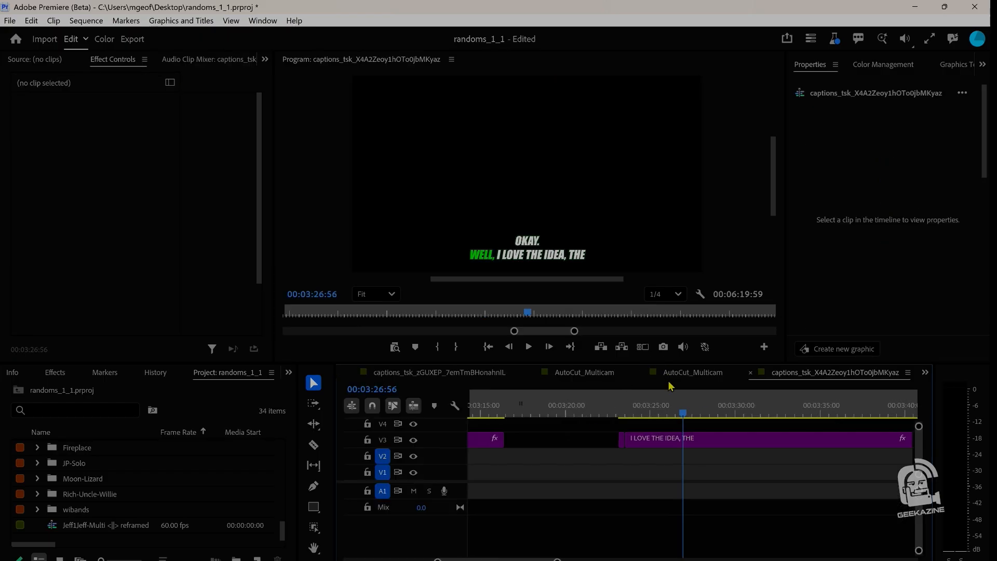
click(718, 444)
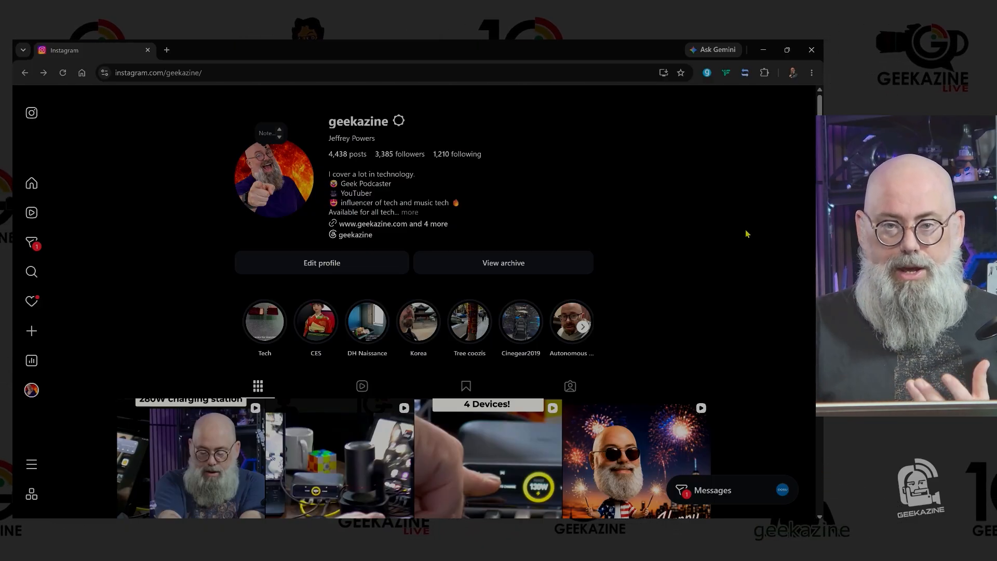
- On the Instagram profile, open the "Testing out Autocut for Viral Content" reel and watch its captions with sound, muting it at the end
scroll(791, 336, down, 8)
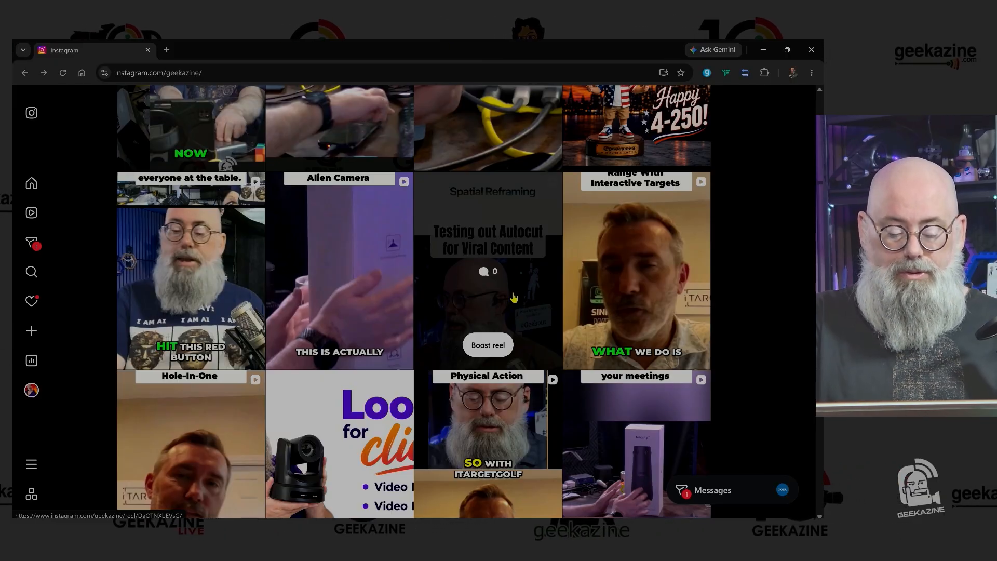
click(514, 297)
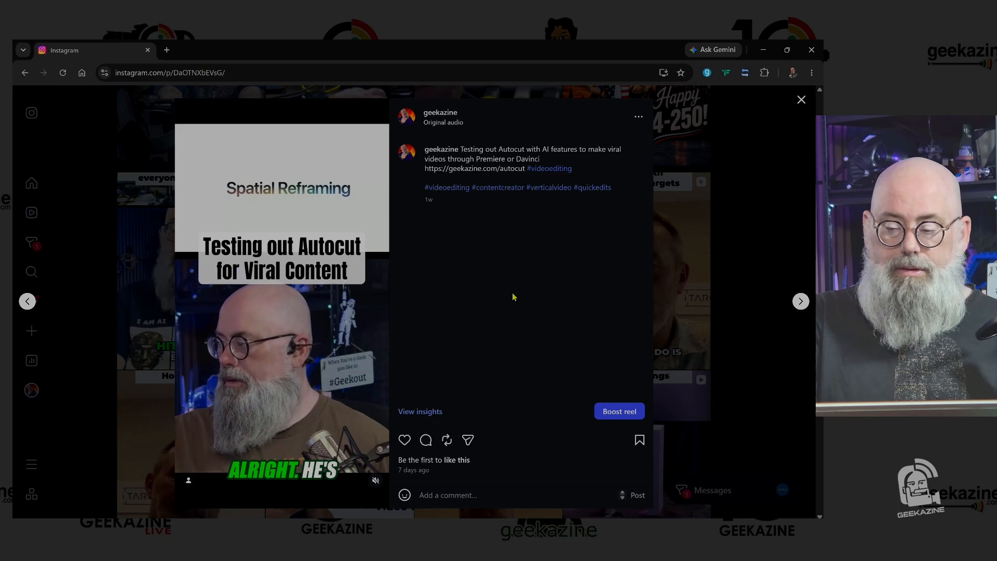
click(376, 481)
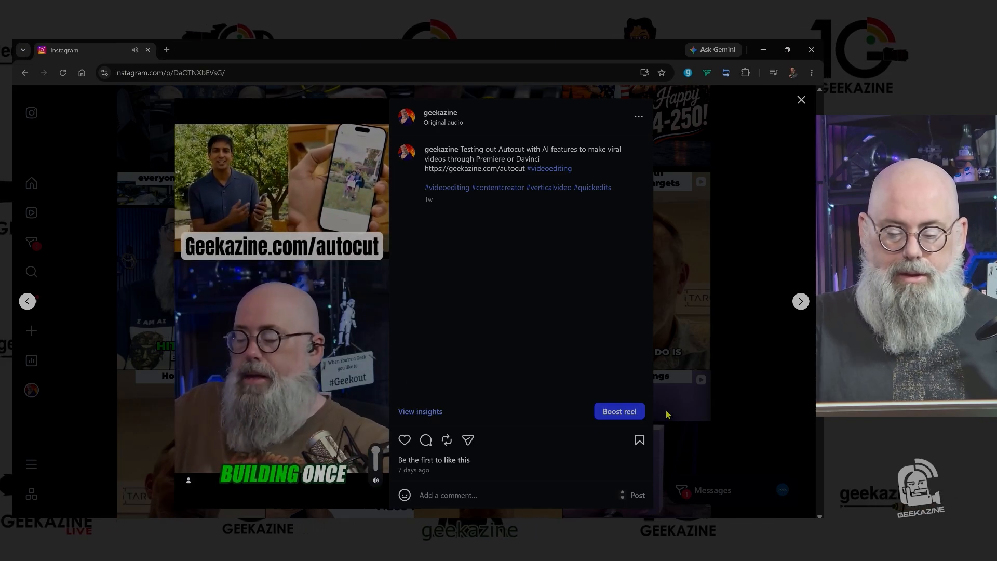
click(376, 482)
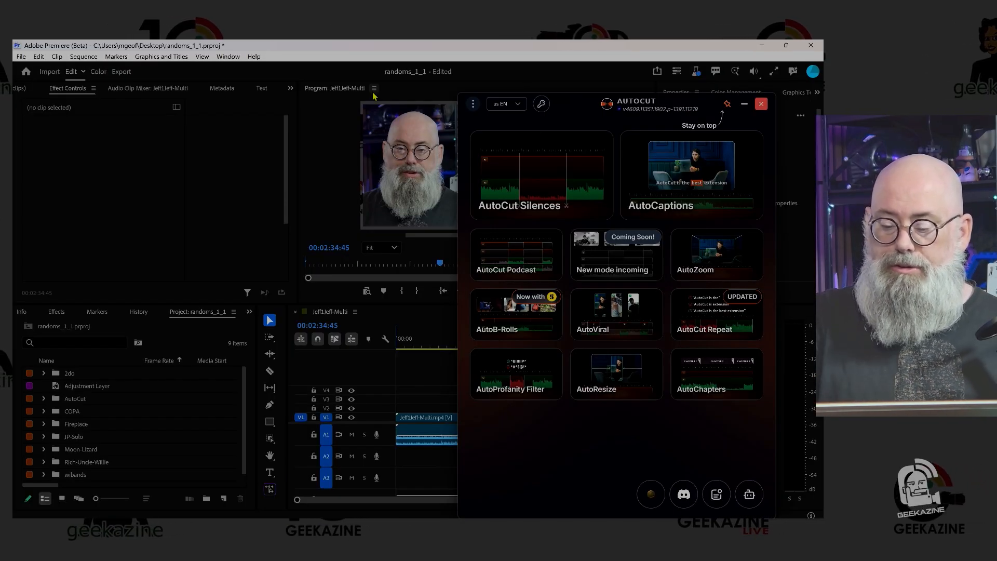
- Start AutoResize in AutoCut, define the entire timeline with only audio track A1 as the section, and validate it
click(652, 378)
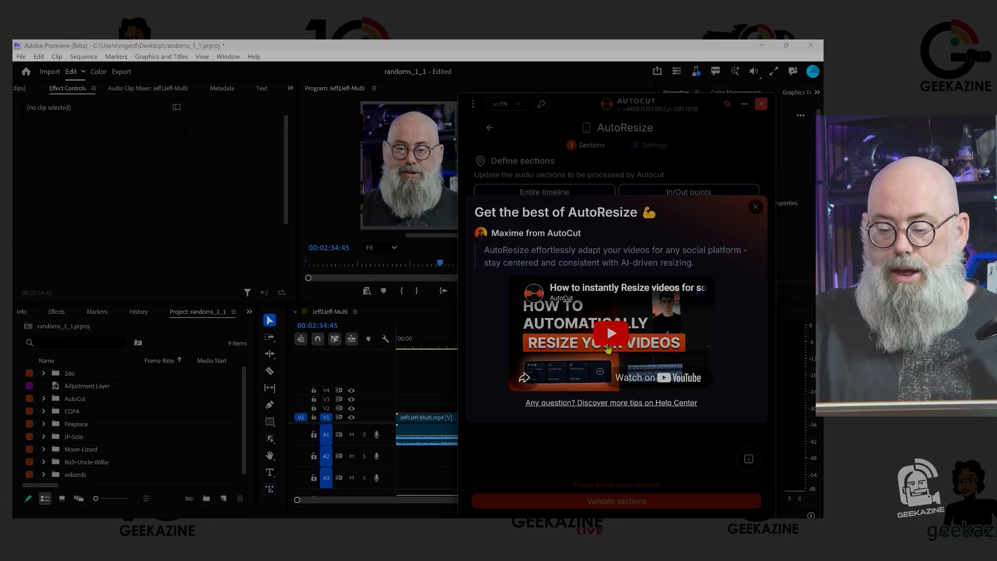
click(756, 207)
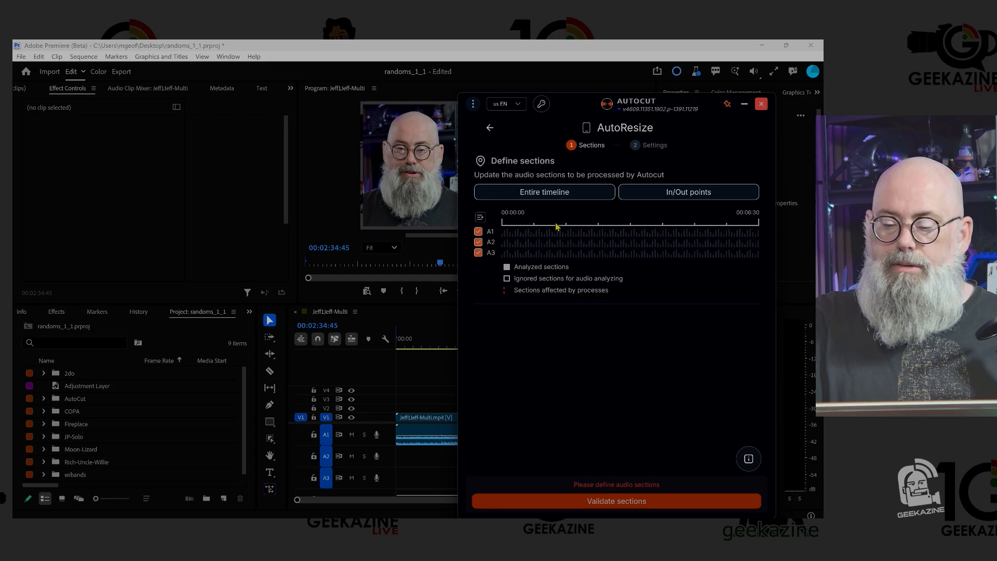
click(542, 193)
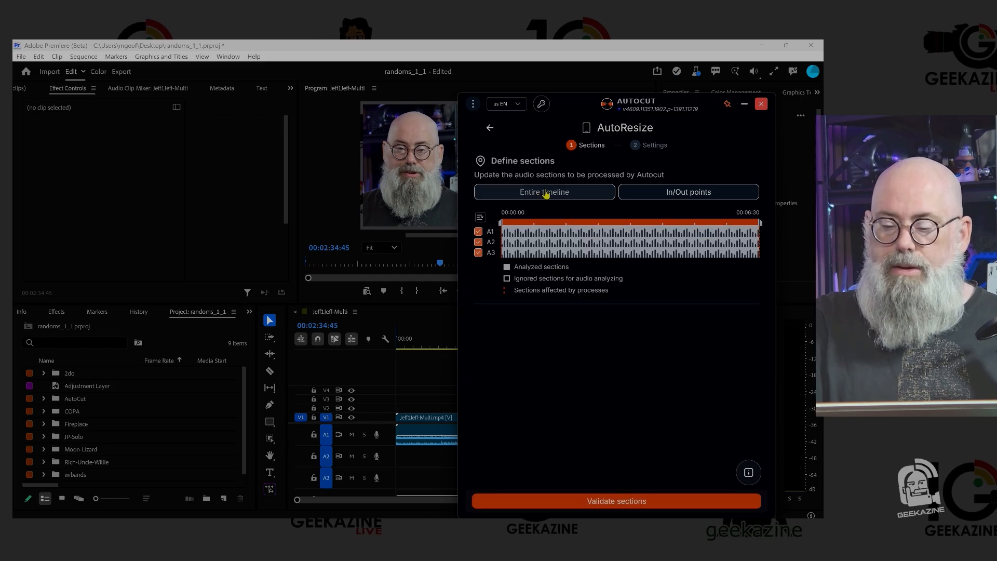
click(478, 242)
click(478, 253)
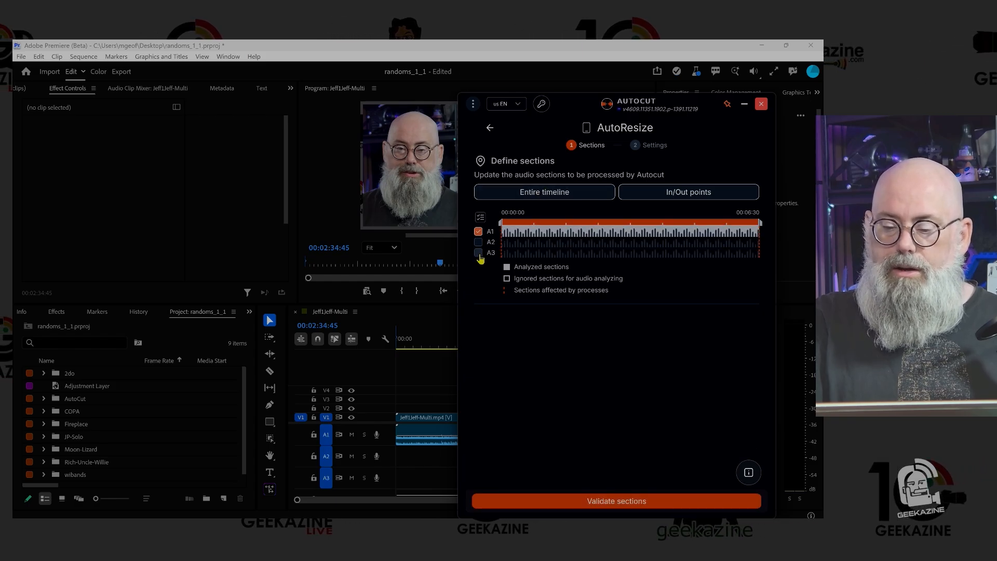
click(654, 501)
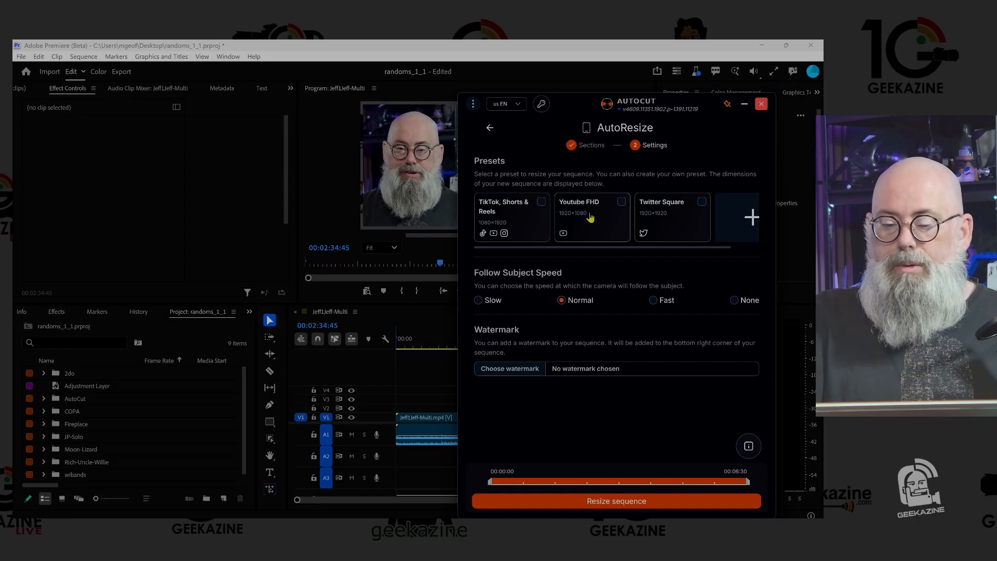
- Resize the sequence with the TikTok, Shorts & Reels preset (1080×1920), Fast follow subject speed and no watermark
click(542, 202)
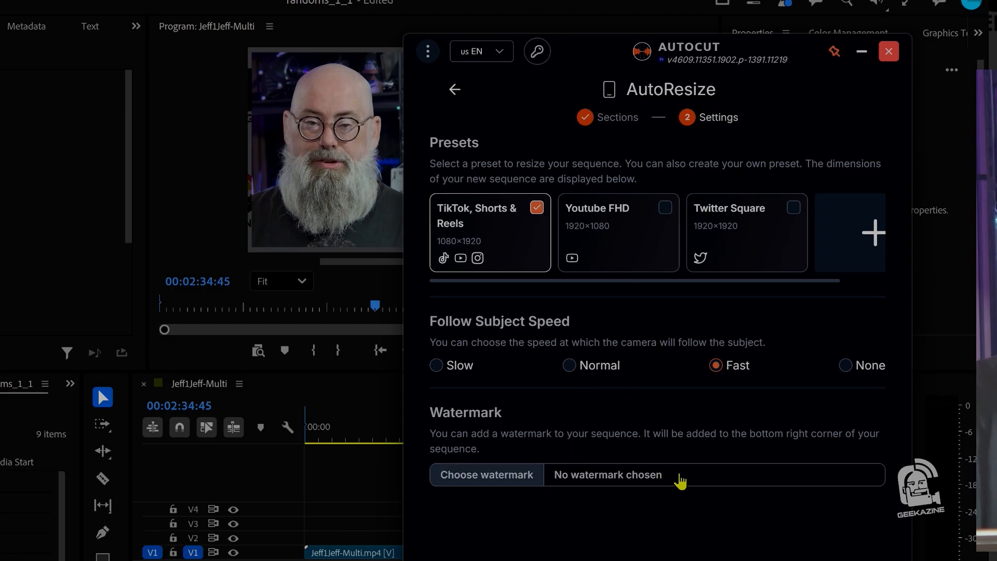
click(655, 477)
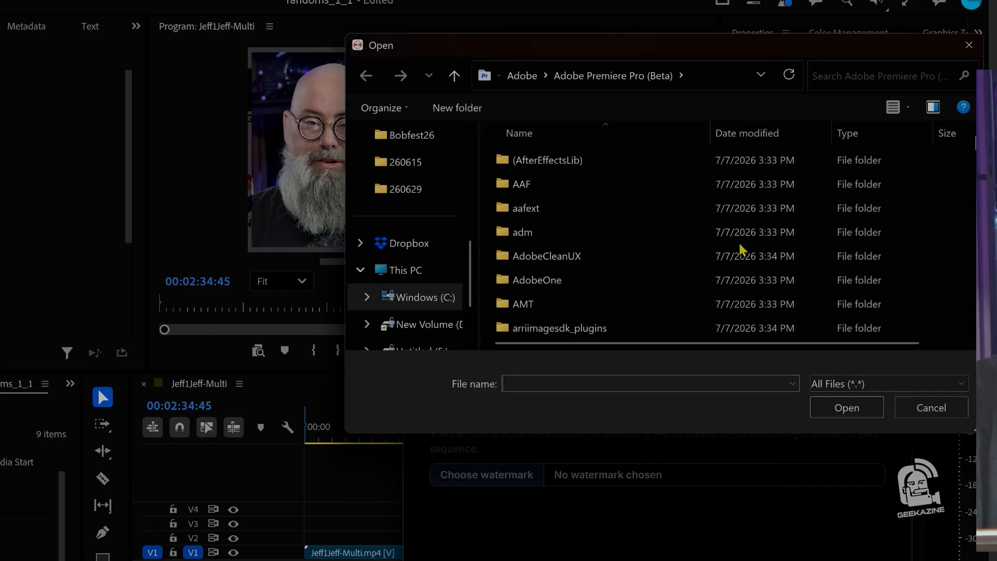
key(Escape)
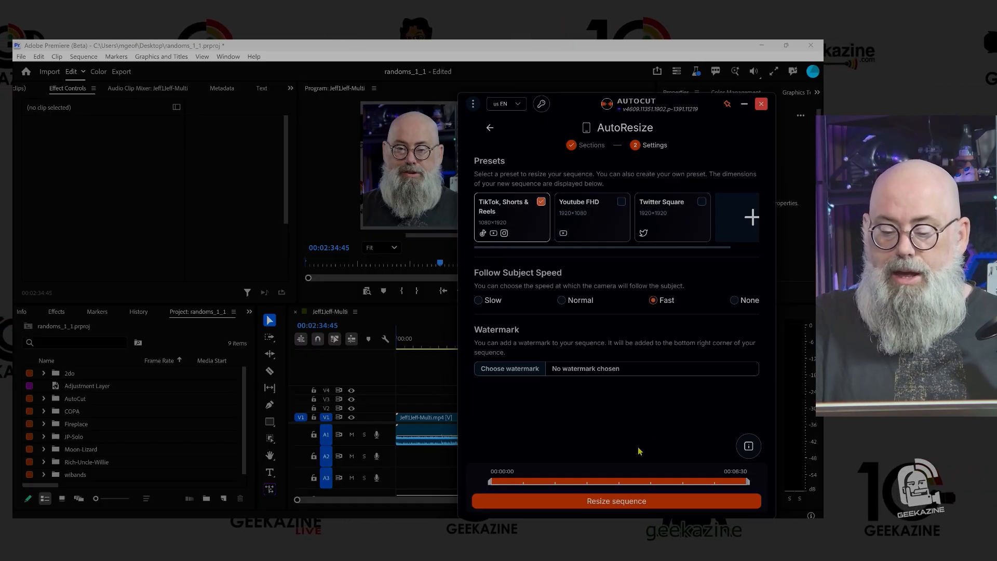
click(645, 507)
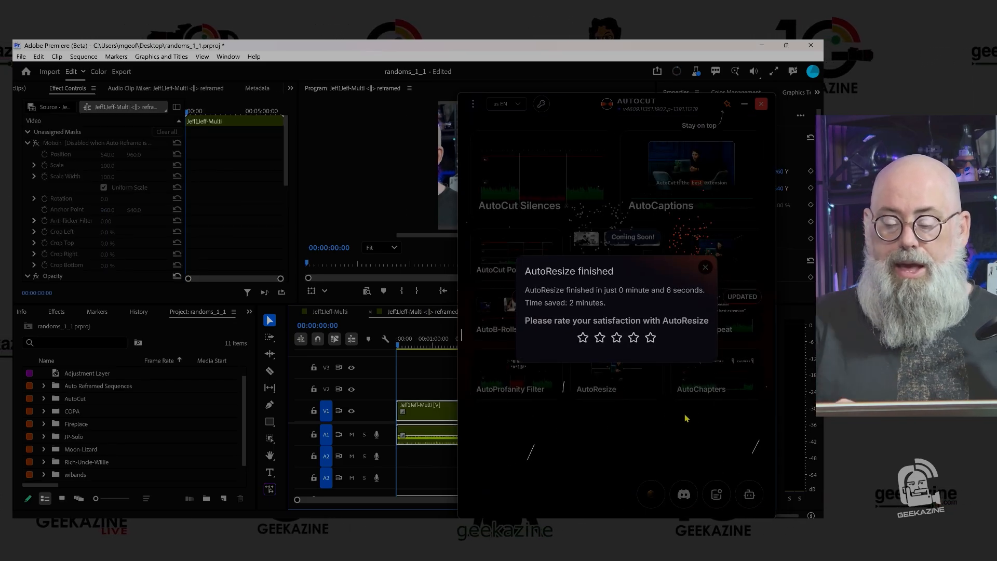
- Close AutoCut, play the reframed vertical sequence, and enlarge the Program monitor to examine the framing
click(761, 104)
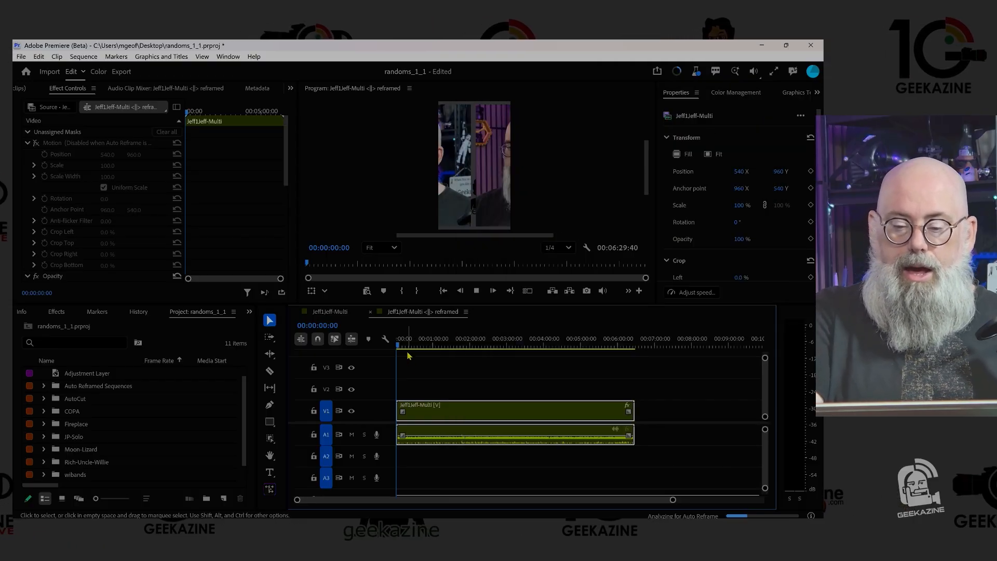
key(space)
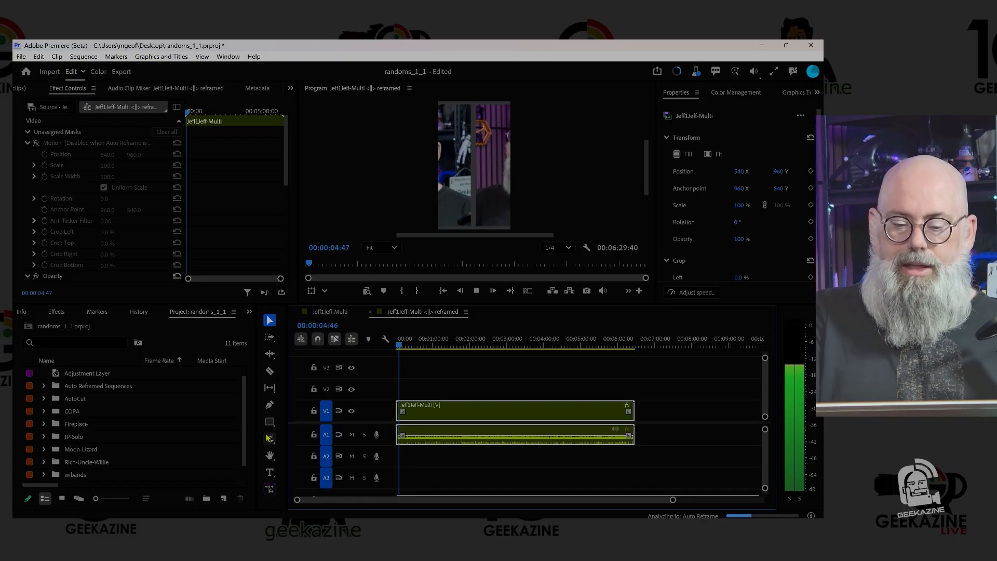
drag(294, 305, 295, 403)
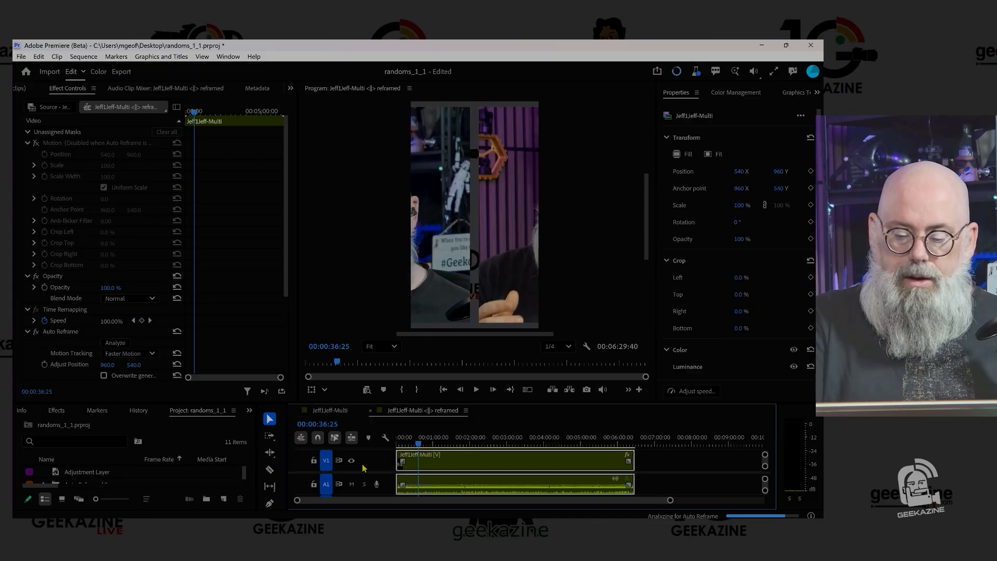
- Split the reframed clip where the side-by-side shot begins, shortly before 00:00:36:02, and play on from the cut
key(Left)
key(Left)
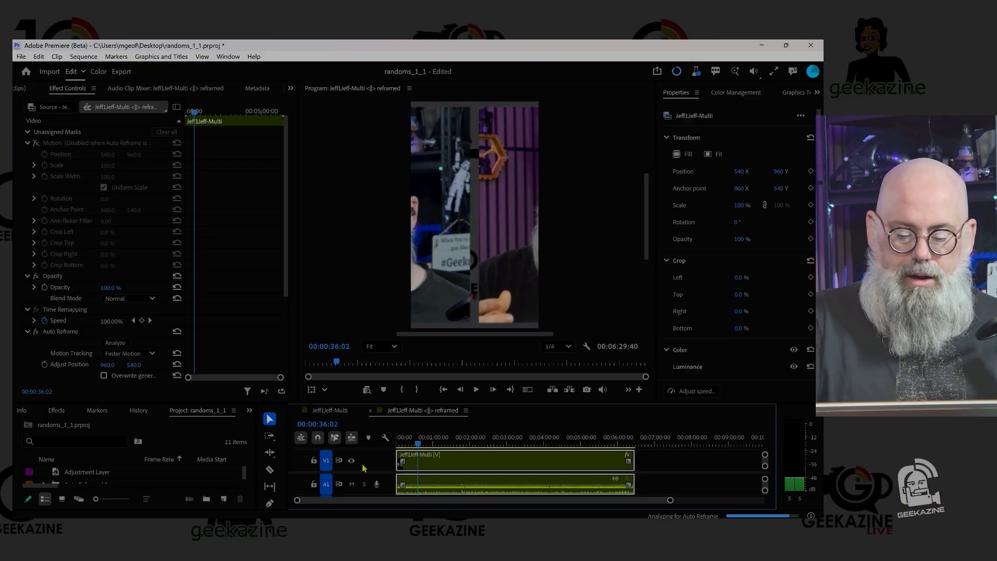
key(ctrl+k)
key(d)
key(space)
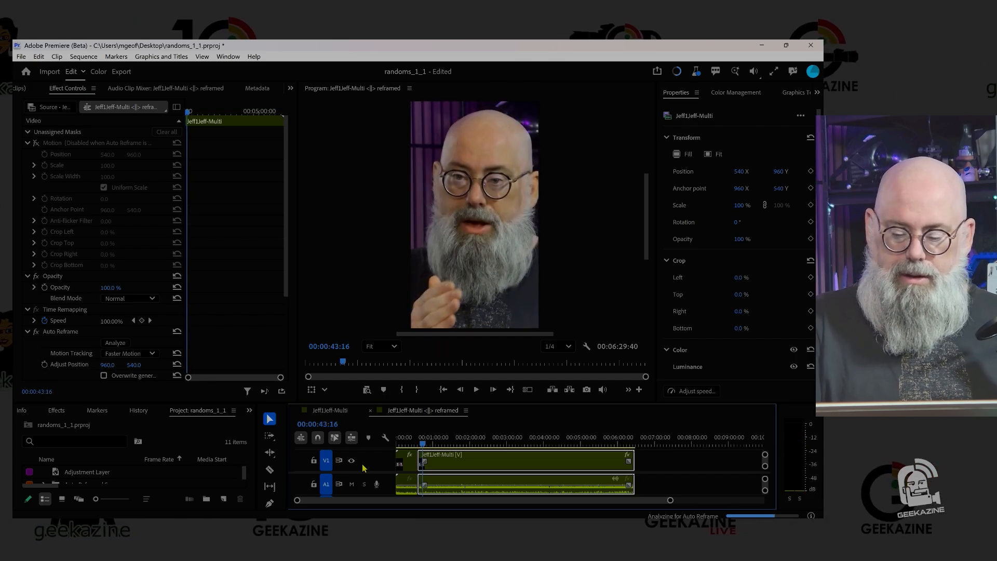
- Split the reframed clip at 00:00:42:57, where the side-by-side shot ends
key(Left)
key(Left)
key(Left)
key(Left)
key(Left)
key(Left)
key(Left)
key(Left)
key(Left)
key(Left)
key(Left)
key(Left)
key(Left)
key(Left)
key(Left)
key(Left)
key(Left)
key(Left)
key(Left)
key(Left)
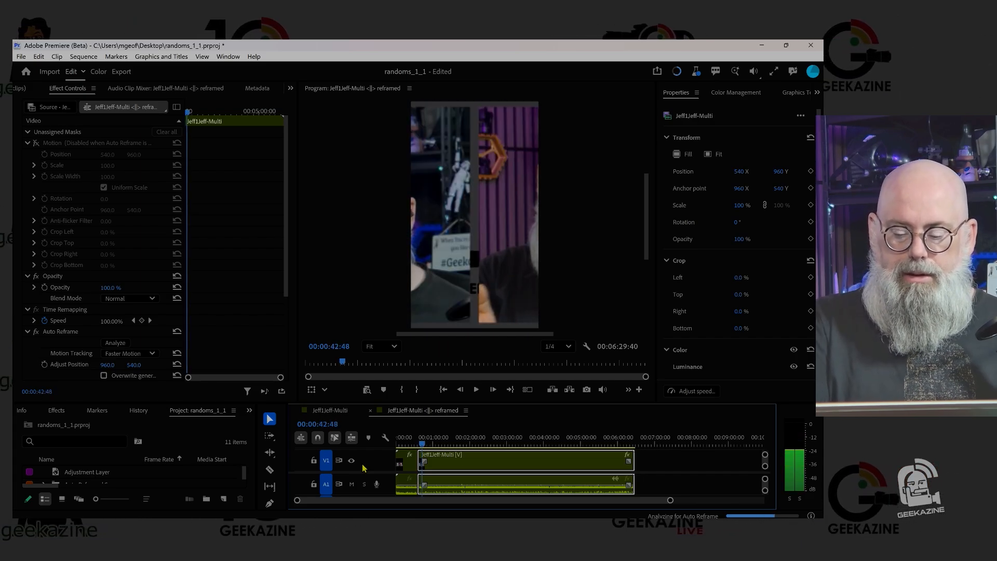
key(Right)
key(Right)
key(Right)
key(Right)
key(Right)
key(Right)
key(Right)
key(Right)
key(Right)
key(ctrl+k)
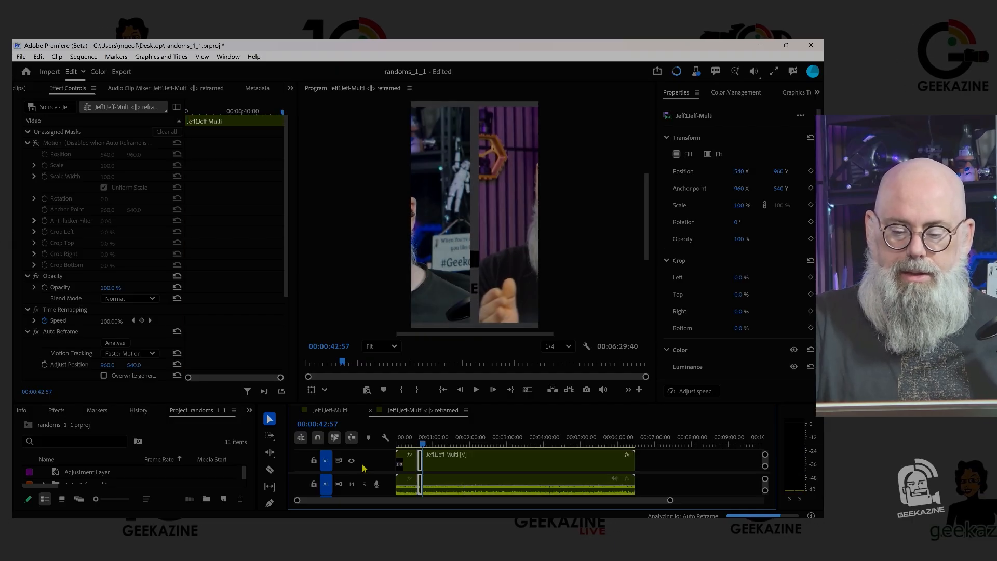
- Review the framing around both cuts in the reframed sequence, playing it back from 00:00:34:26
key(Left)
key(Left)
key(Left)
key(Left)
key(Left)
key(Left)
key(Left)
key(Left)
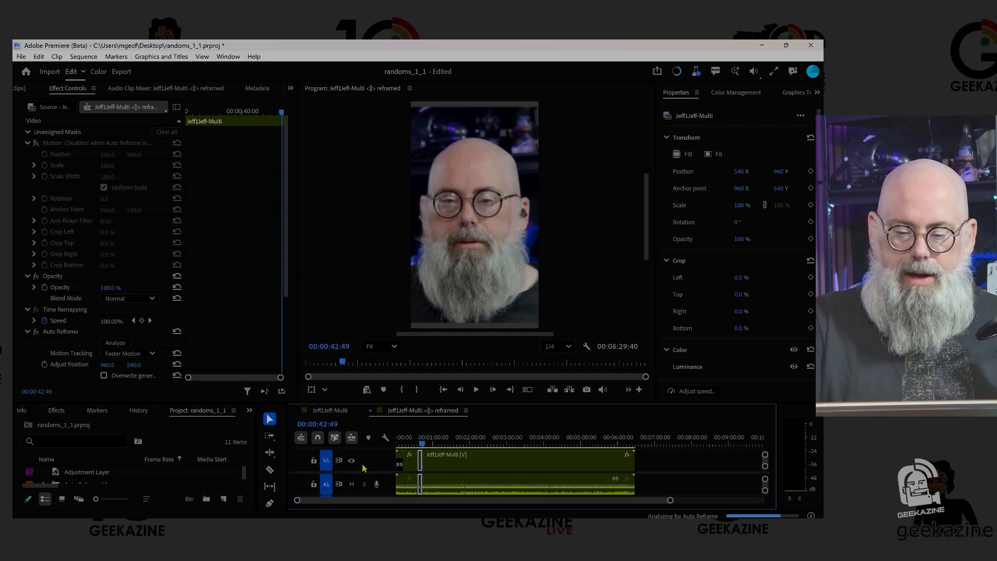
key(Left)
key(Left)
key(Left)
key(Left)
key(Left)
key(Left)
key(Left)
key(Left)
key(Left)
key(Left)
key(Left)
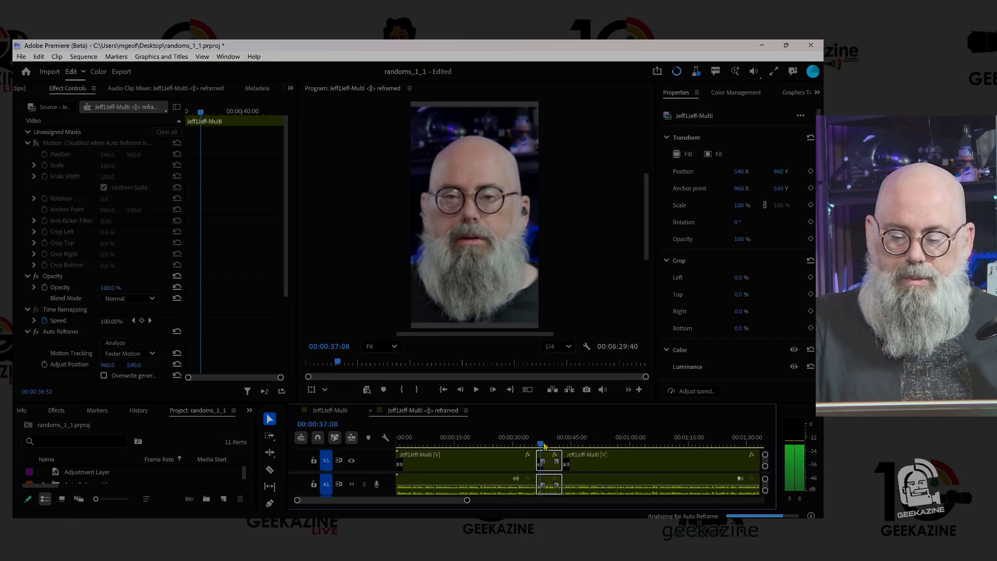
mouse_move(540, 445)
mouse_down()
mouse_move(572, 453)
mouse_move(532, 451)
mouse_up()
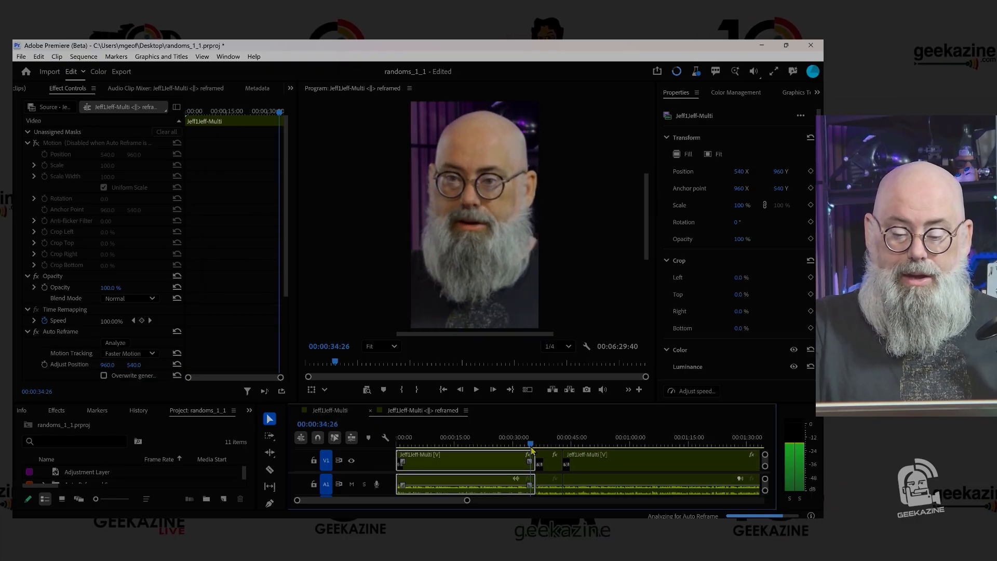
key(space)
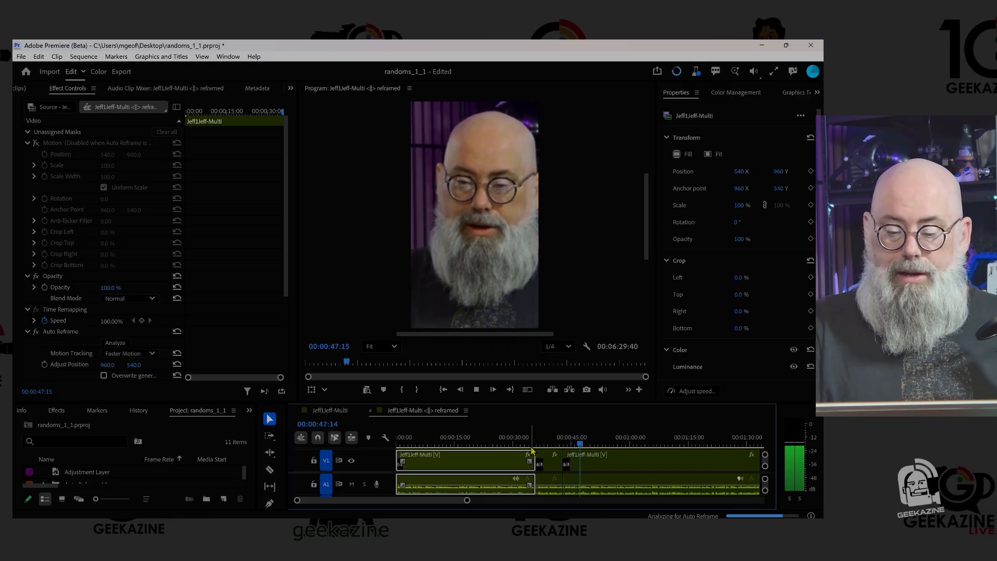
- Switch the middle side-by-side clip from Auto Reframe to manual Motion and reduce its scale
click(547, 440)
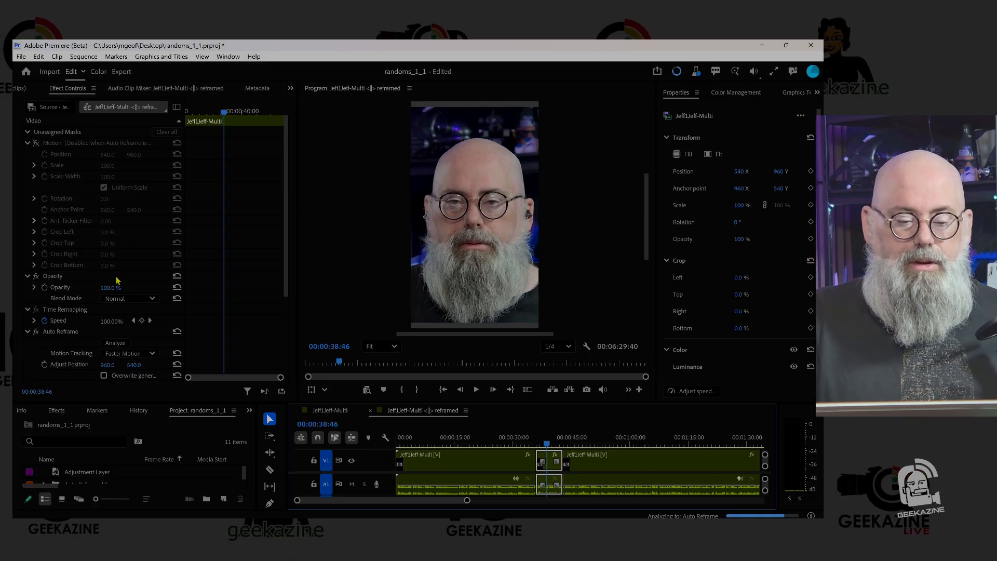
click(35, 143)
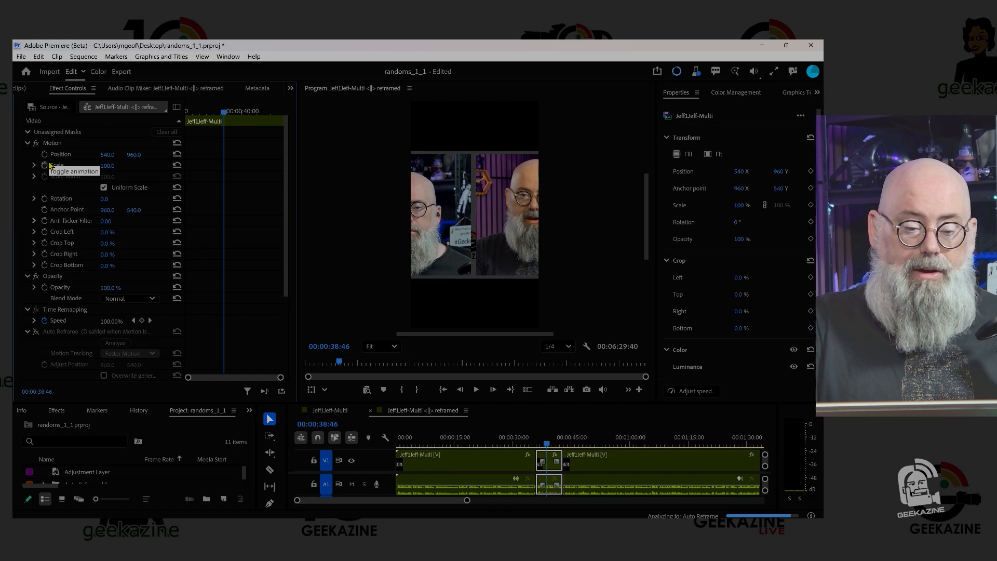
drag(106, 166, 87, 166)
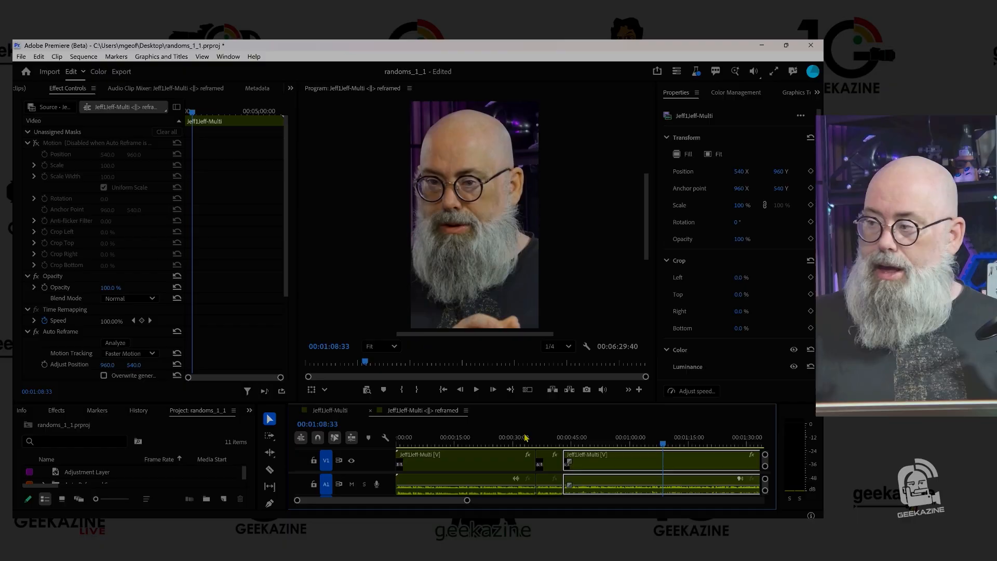
- Split the reframed clip near 00:01:00 and again at 00:01:06:26, around the next side-by-side shot
click(631, 443)
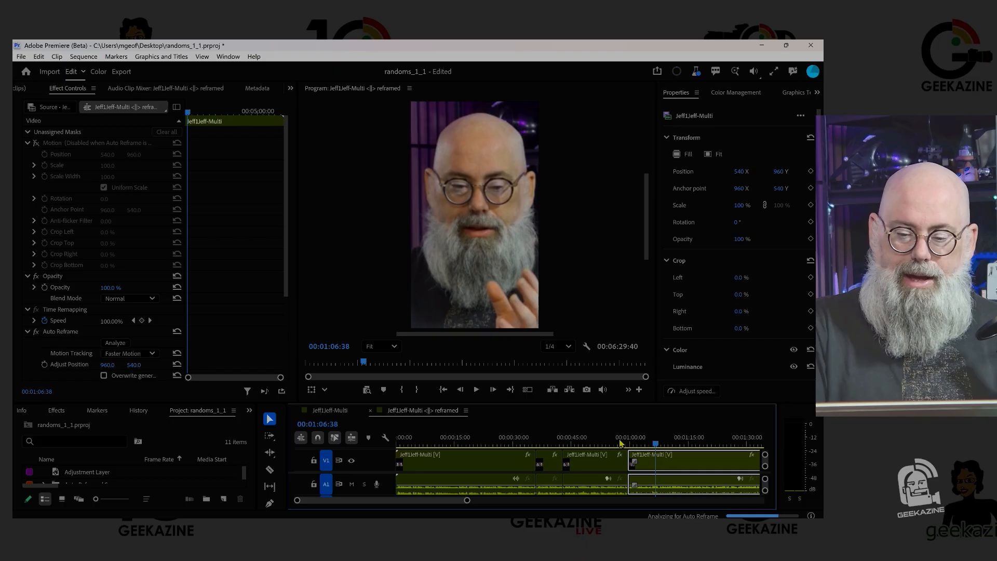
key(Left)
key(Left)
key(Left)
key(Left)
key(Left)
key(Left)
key(Left)
key(Left)
key(Left)
key(Left)
key(Left)
key(Left)
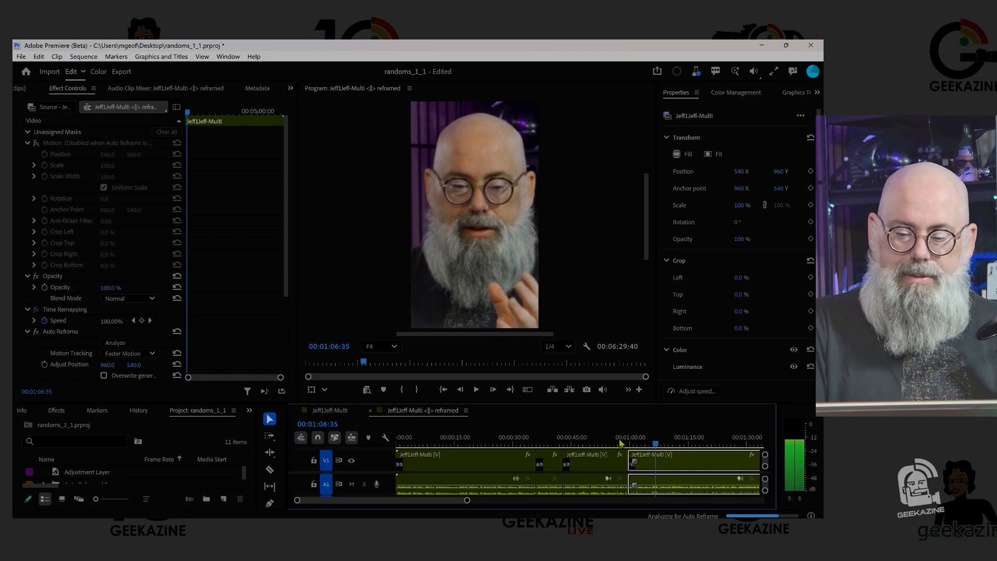
key(ctrl+k)
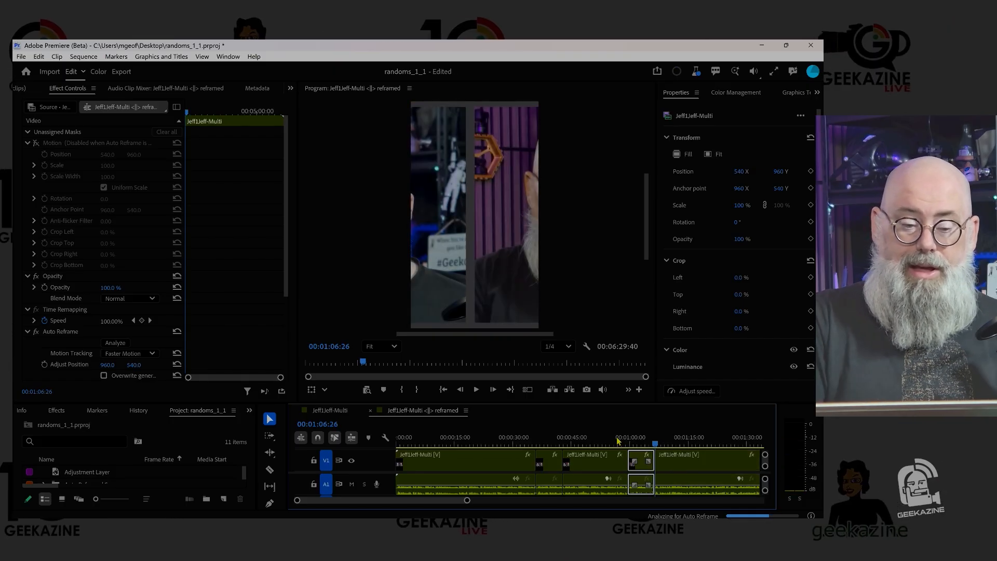
- Switch the clip starting at 00:01:06:26 from Auto Reframe to manual Motion, and play back from ahead of the 00:01:00 cut
key(d)
click(36, 144)
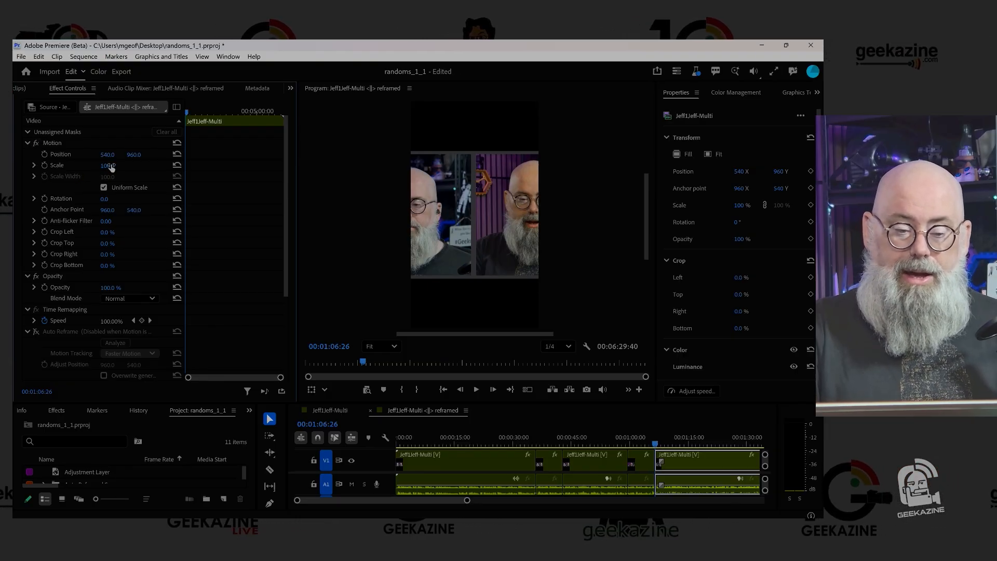
drag(655, 443, 620, 441)
key(space)
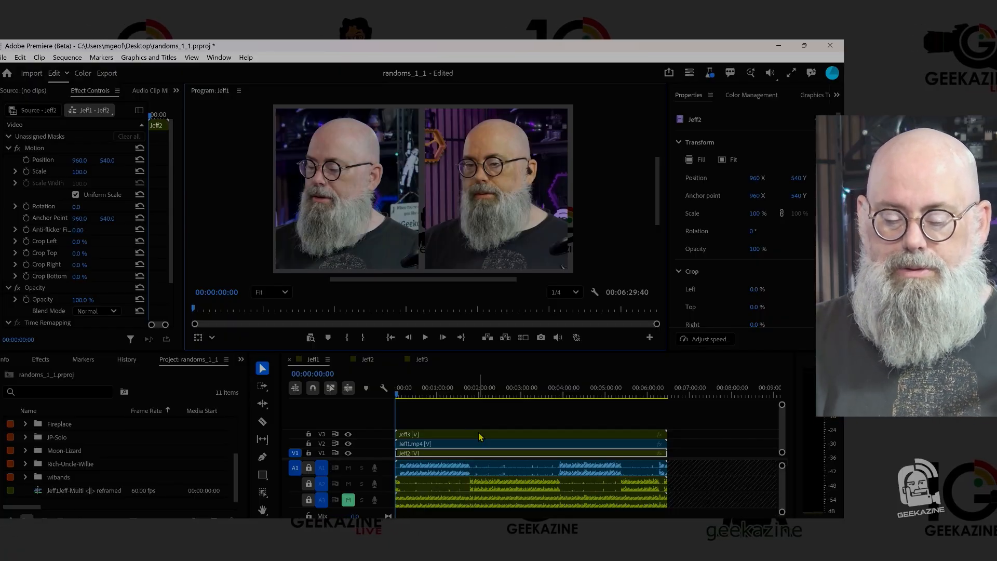
- Start AutoCut Podcast on the original three-camera sequence and validate the entire timeline as the section, with audio track A3 excluded
click(658, 529)
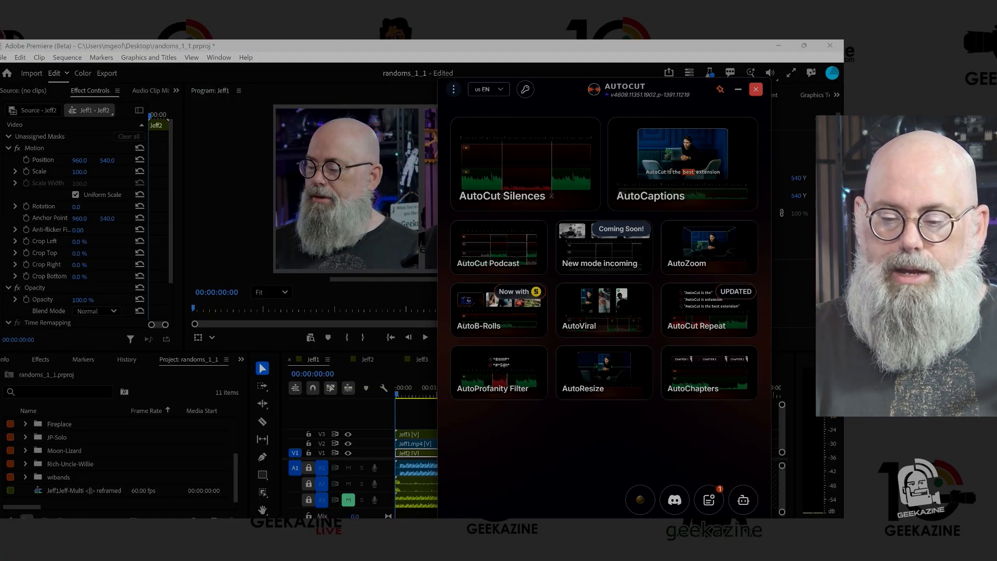
click(511, 250)
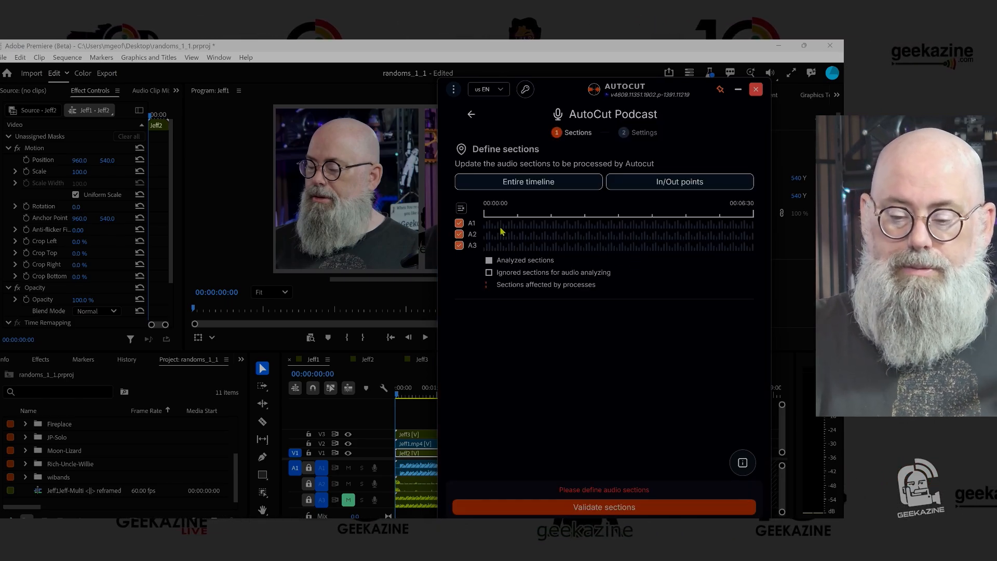
click(536, 192)
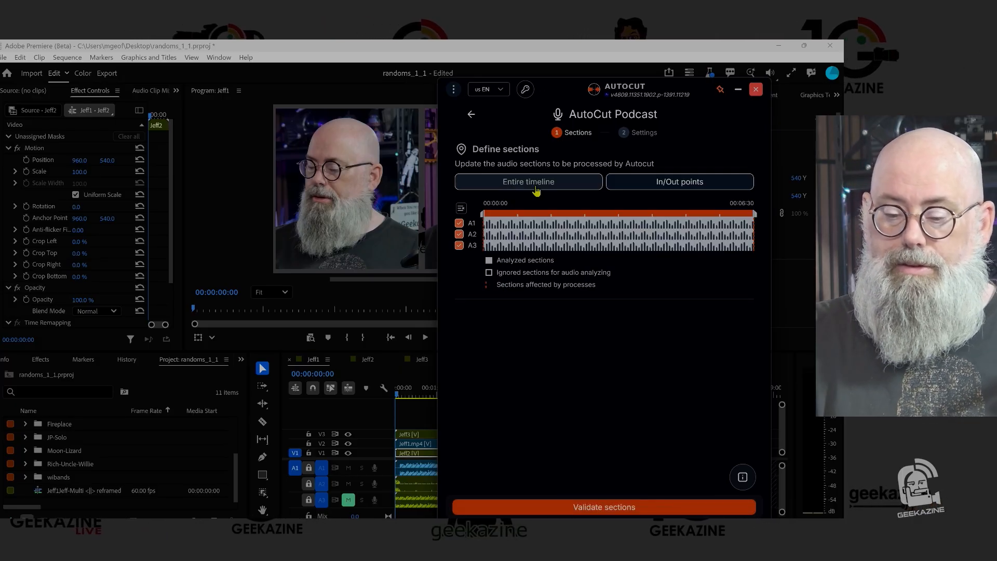
click(459, 246)
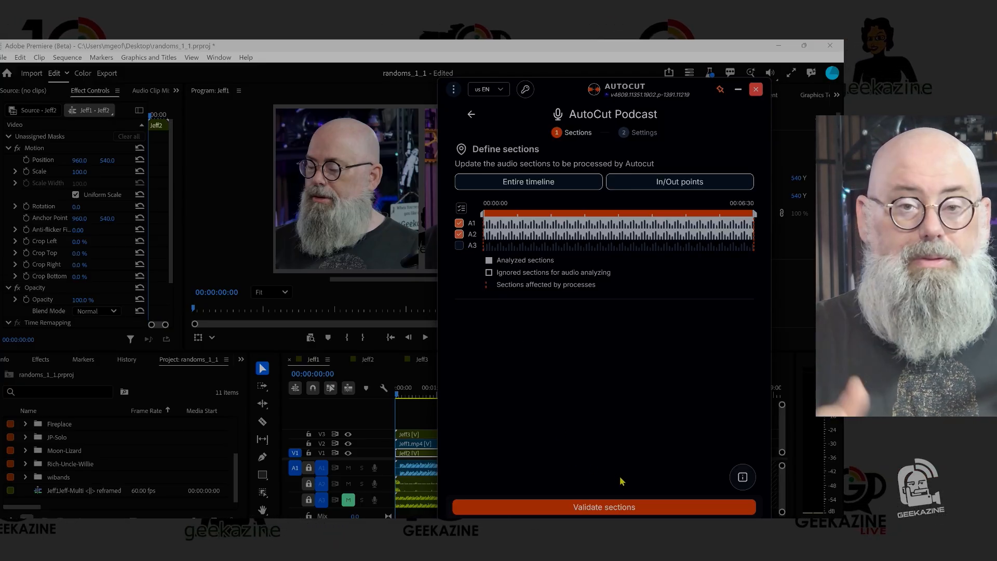
click(630, 508)
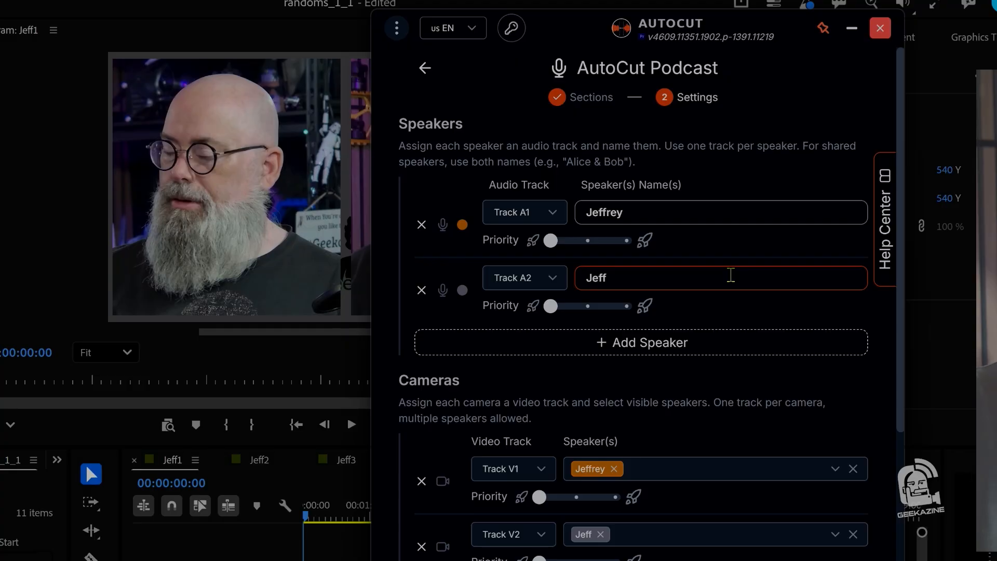
- Review the podcast's speaker, camera, reaction shot, shot duration and Multi-Camera editing settings, and dismiss the "2 Speakers - 3 Cameras" preset without saving
scroll(731, 275, down, 5)
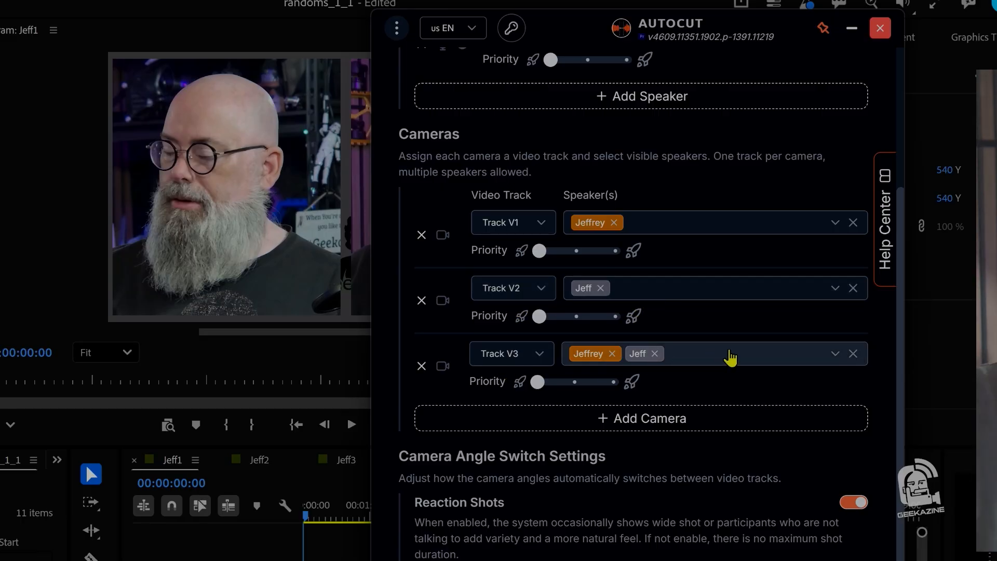
scroll(733, 363, down, 4)
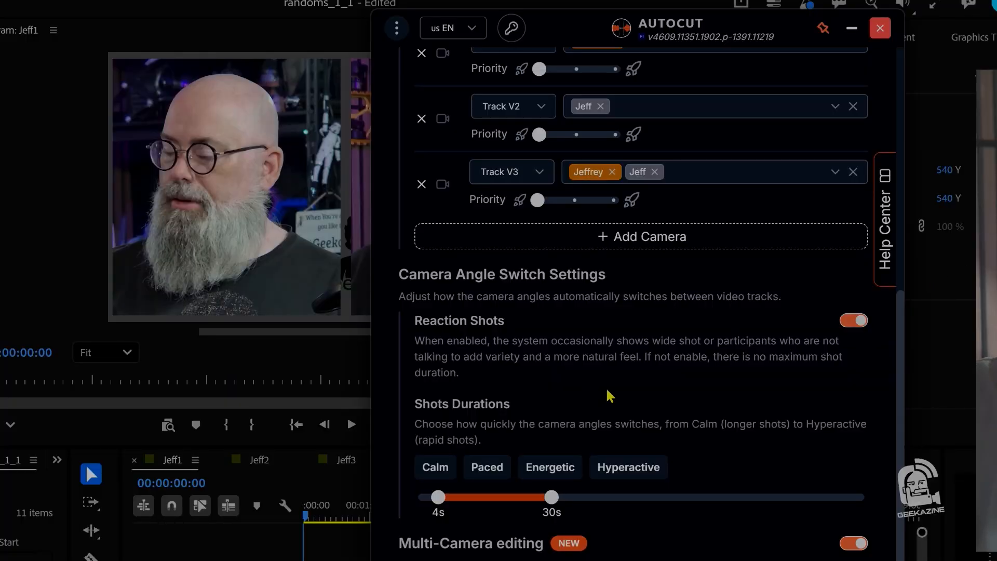
scroll(607, 393, down, 2)
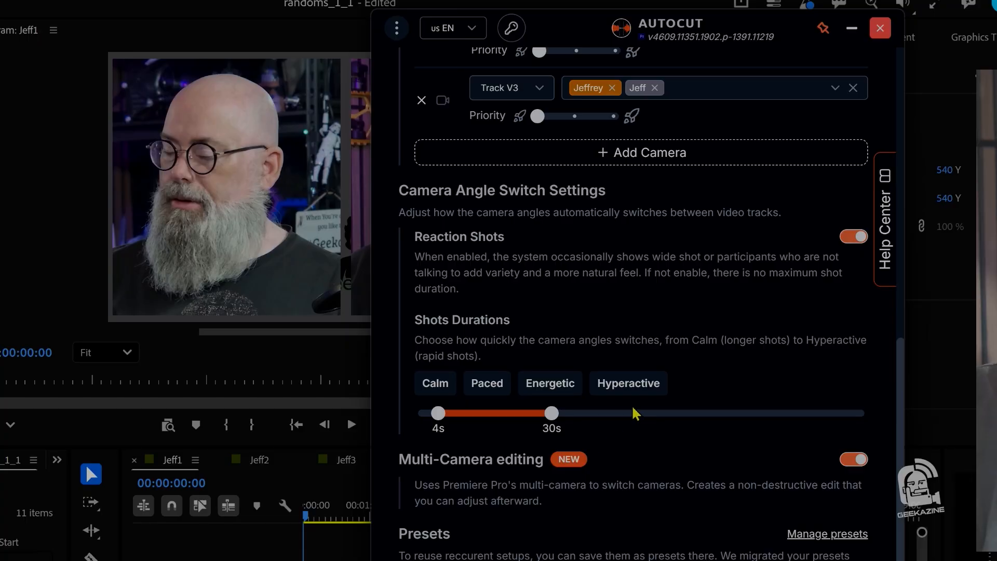
scroll(716, 333, down, 1)
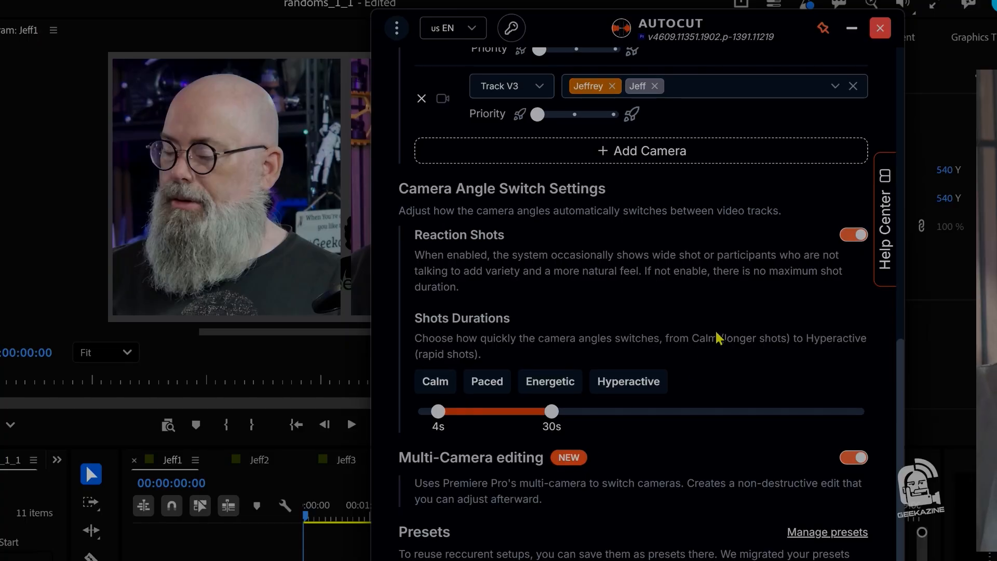
scroll(716, 333, down, 1)
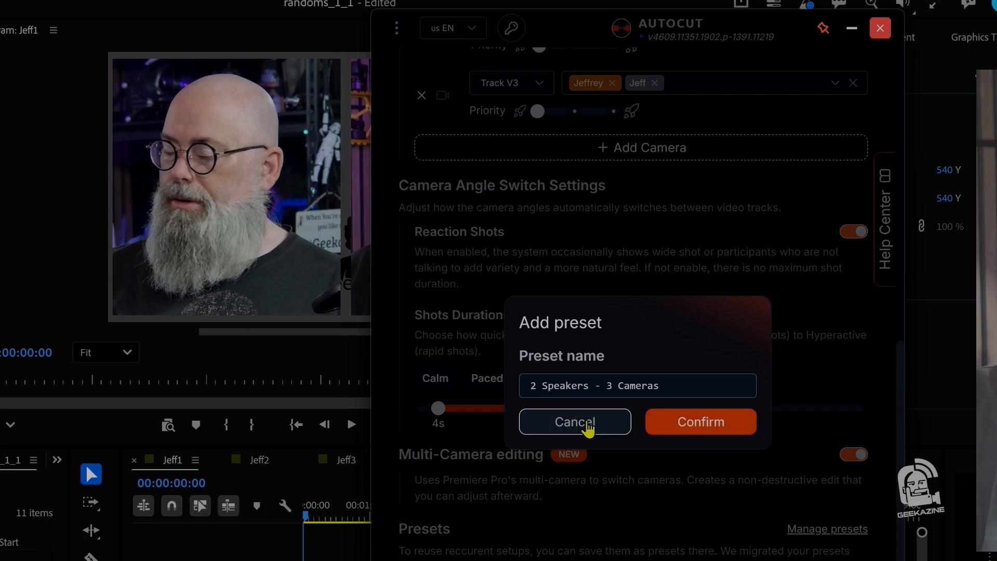
click(574, 422)
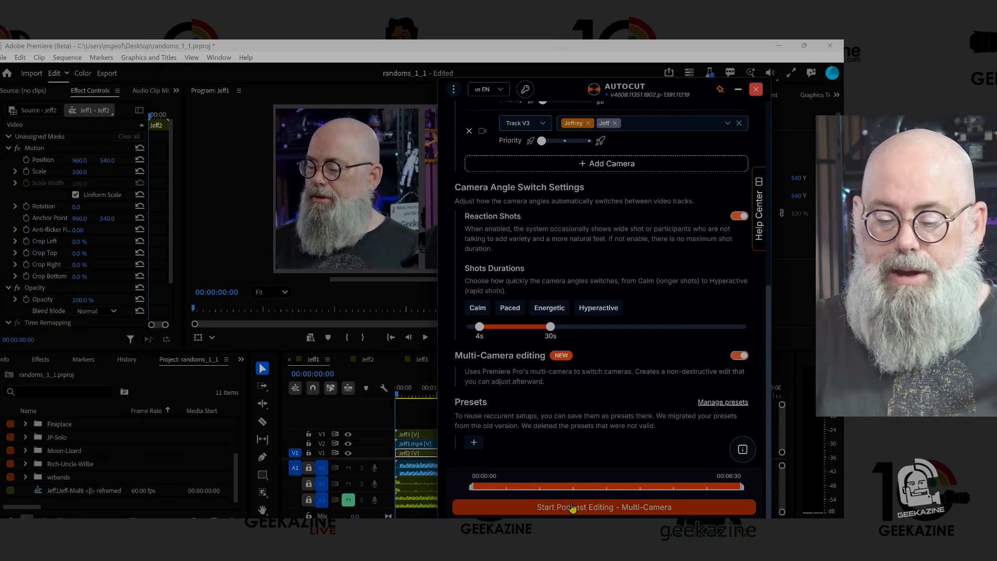
- Run the multi-camera podcast edit with 4s to 30s shots, and dismiss its completion report and the AutoCut window
click(572, 507)
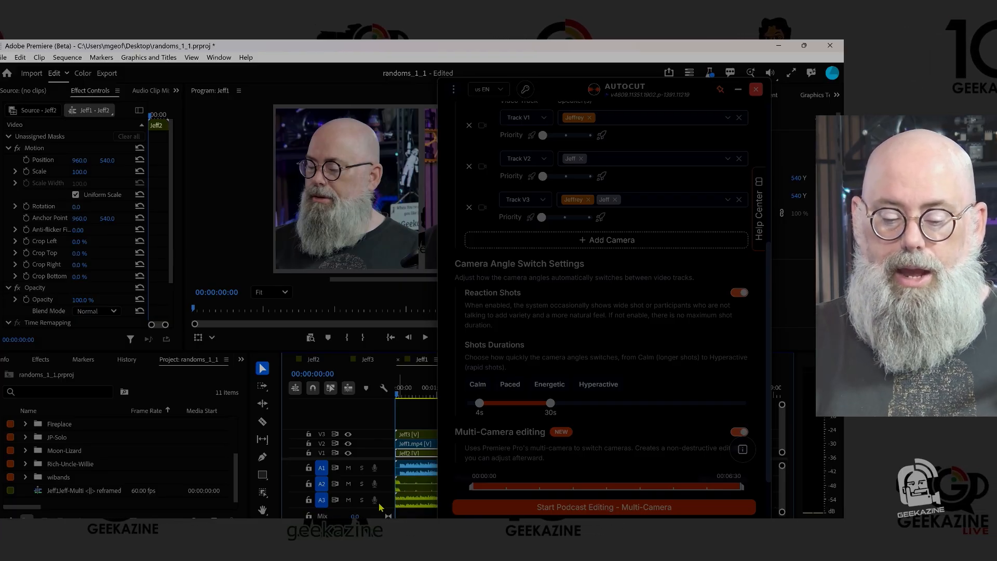
click(622, 506)
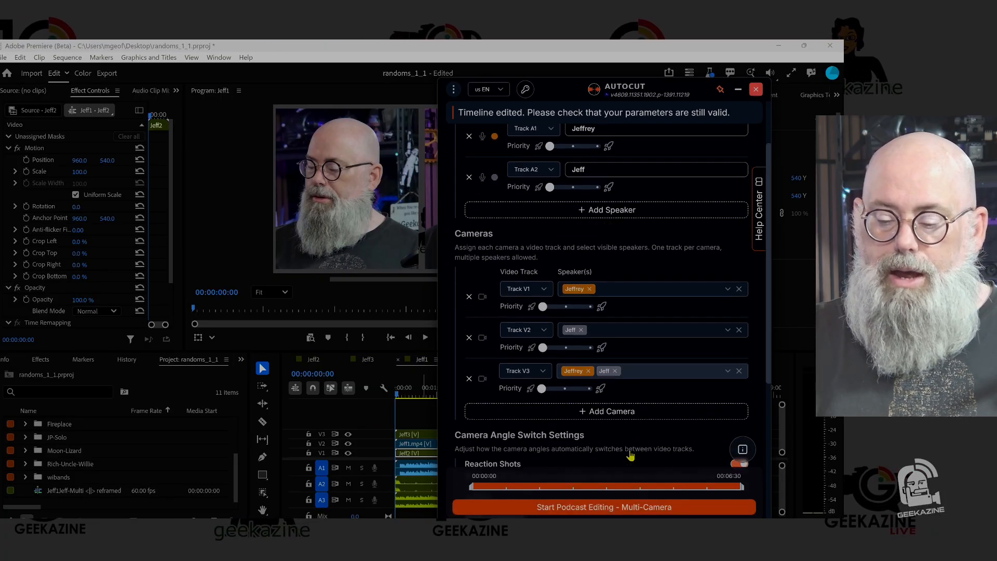
scroll(630, 455, down, 4)
click(615, 510)
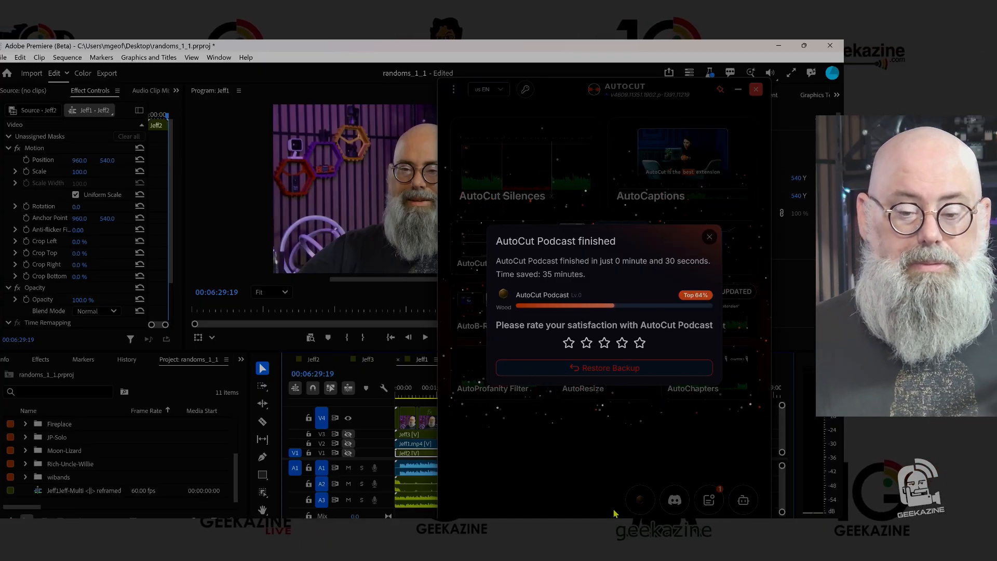
click(710, 239)
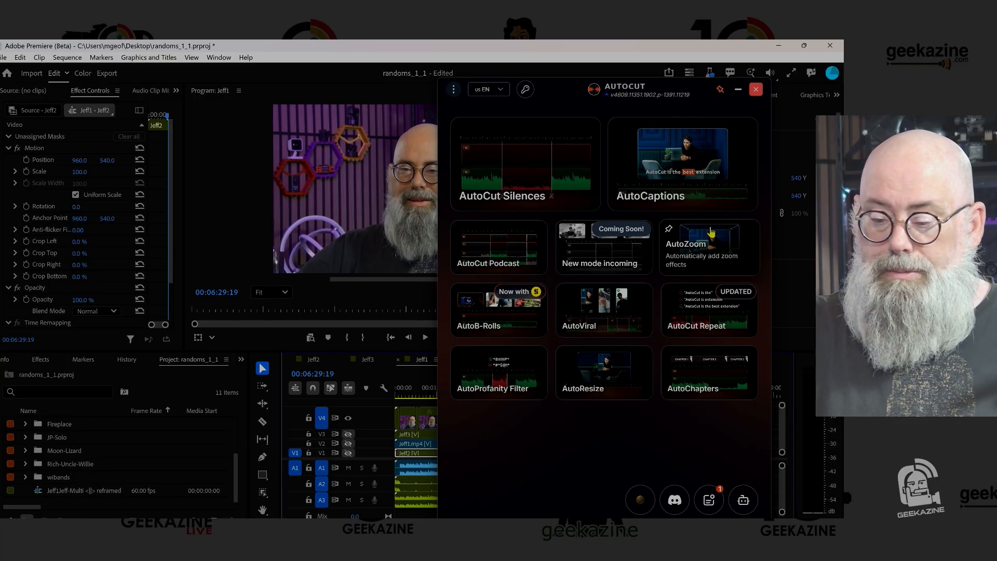
click(740, 92)
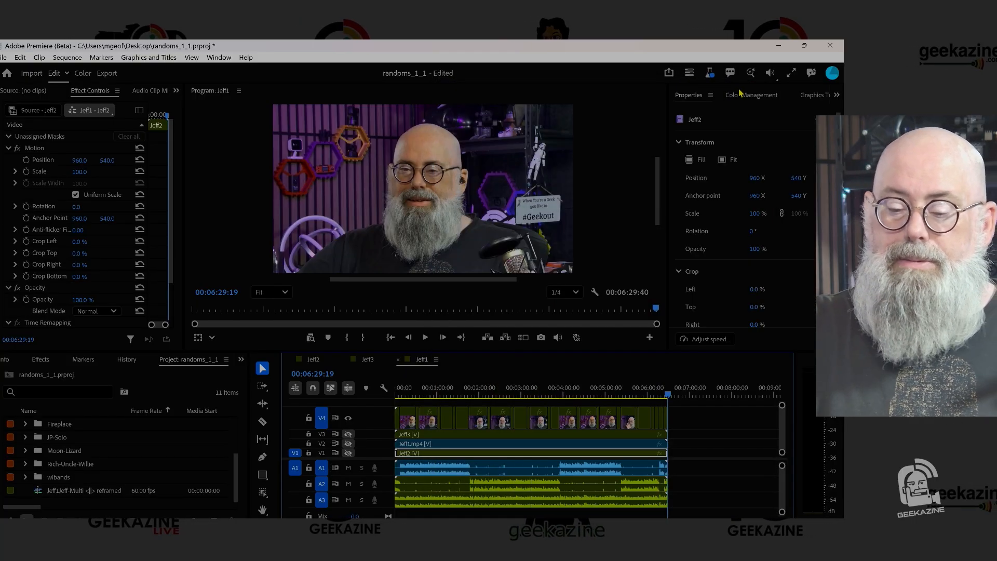
- Play the generated multicam edit from its beginning to check the camera switches, and return to the sequence start
click(423, 396)
drag(424, 396, 384, 391)
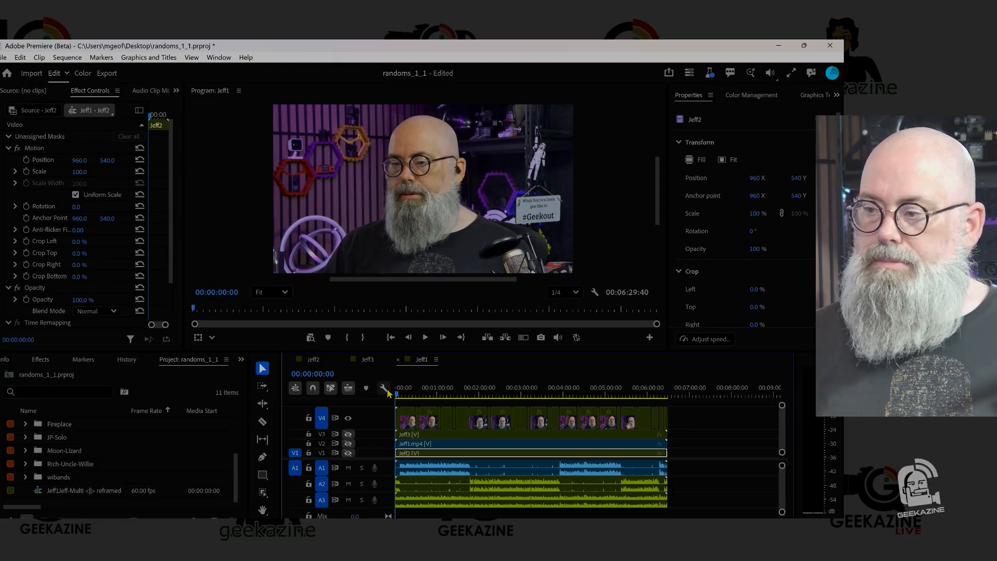
key(space)
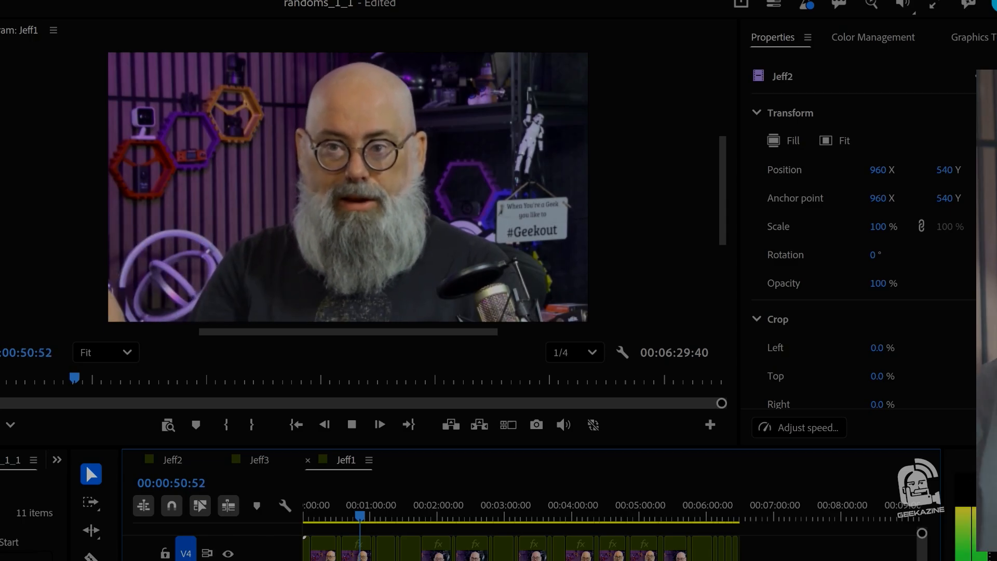
click(297, 425)
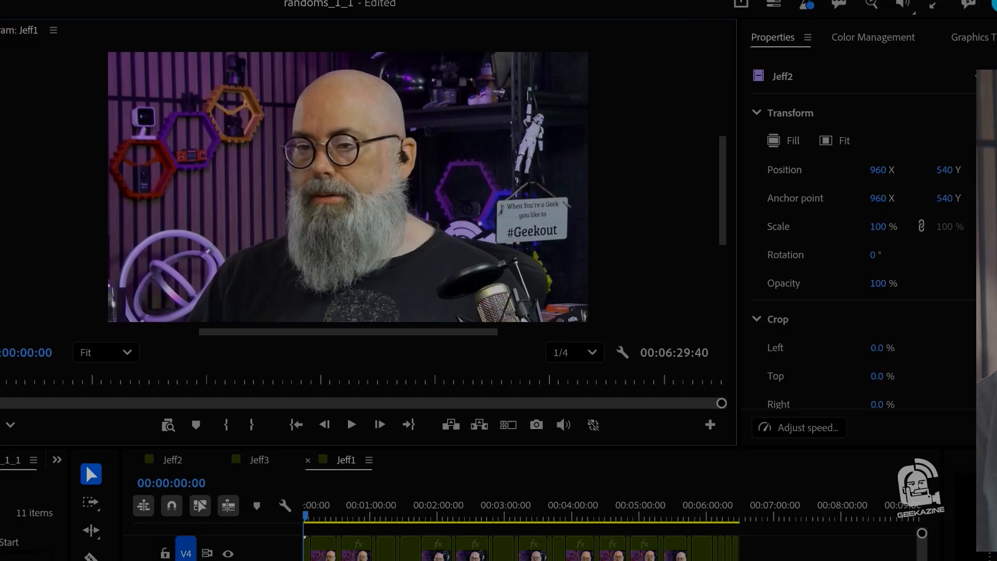
- Show the multi-camera view at 00:00:01:39 and switch the opening shot to the second camera angle
drag(921, 560, 366, 560)
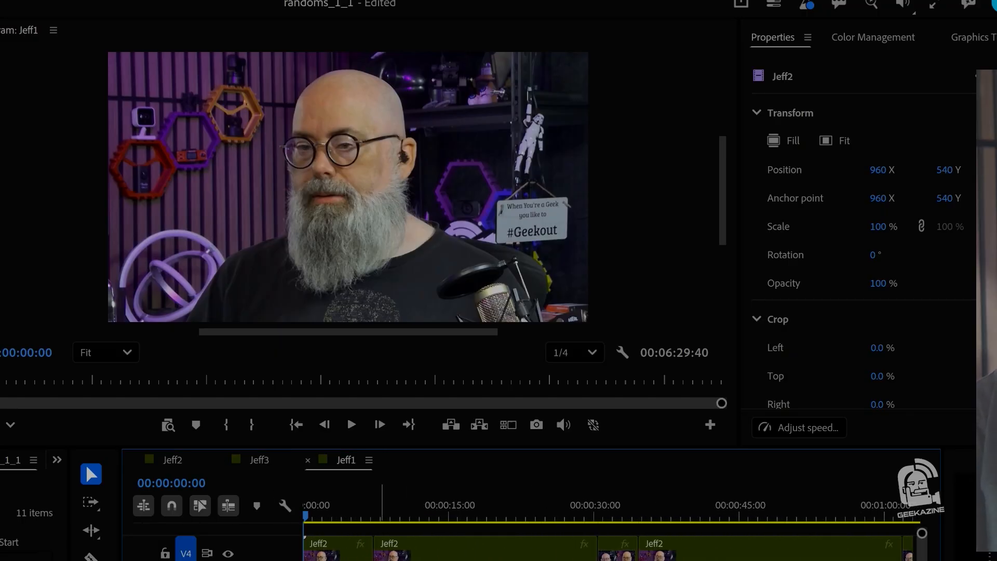
click(320, 509)
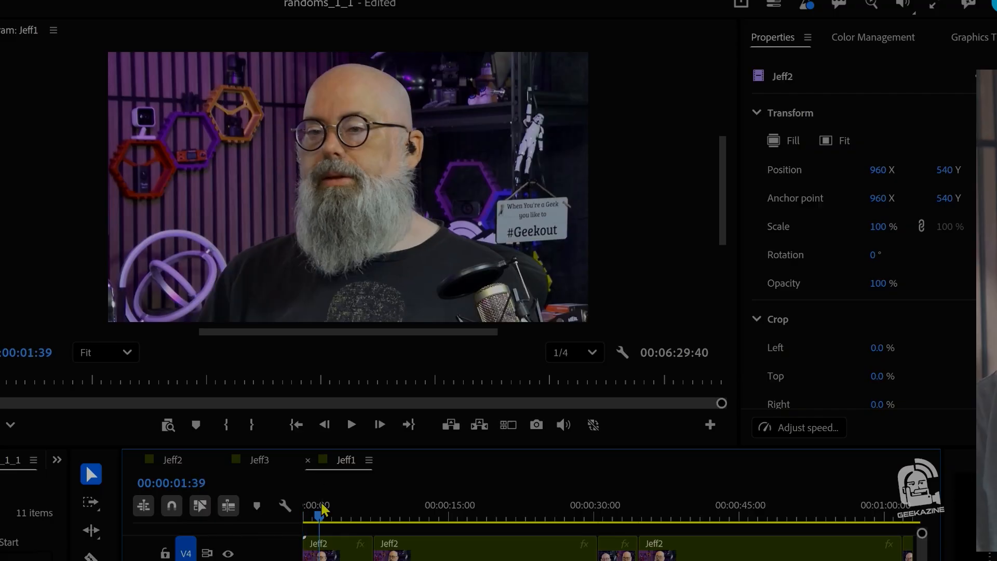
click(507, 424)
click(301, 181)
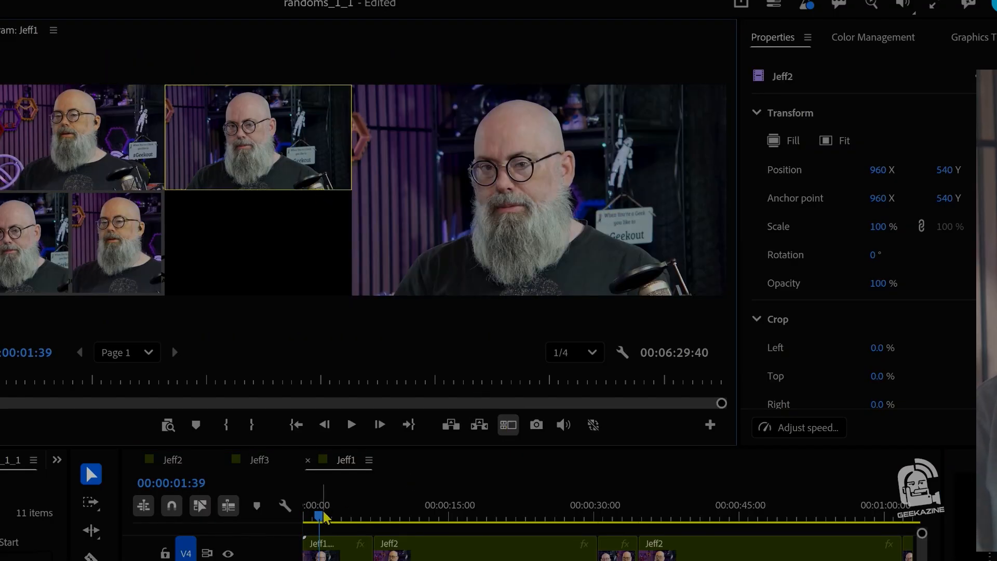
- Set the shot at 00:00:09:25 to the first camera angle and scrub on to about 00:00:17
click(317, 514)
key(space)
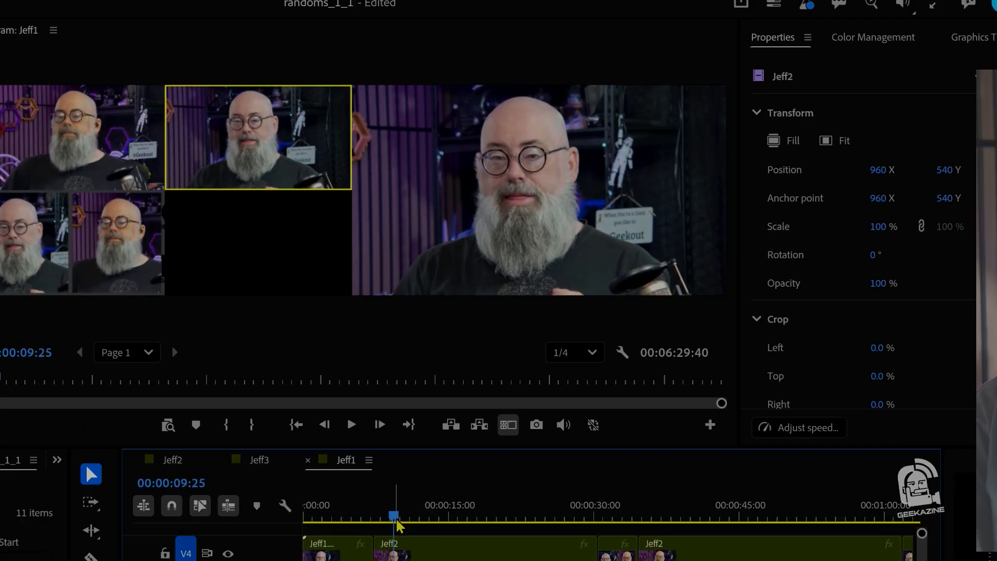
key(1)
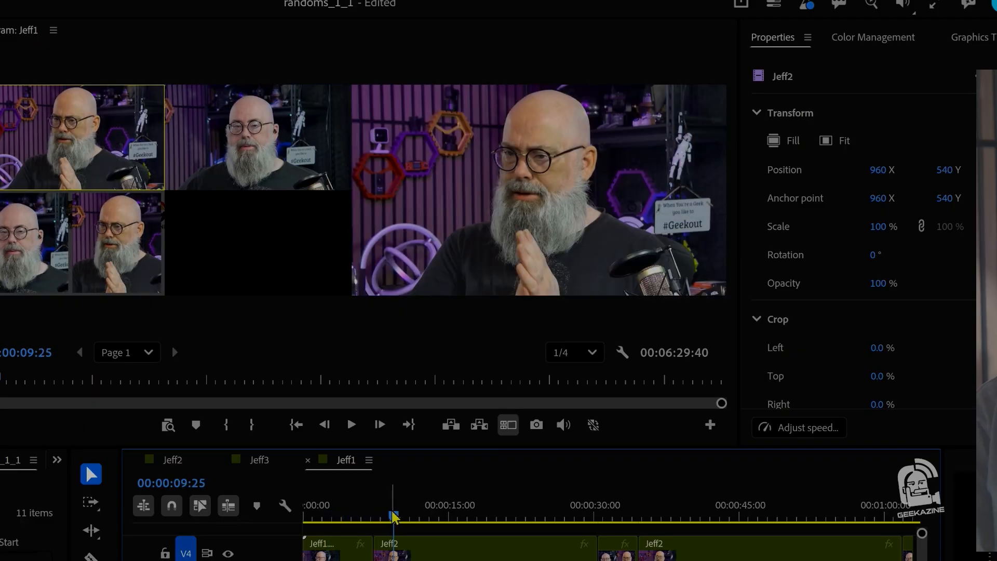
drag(393, 517, 470, 529)
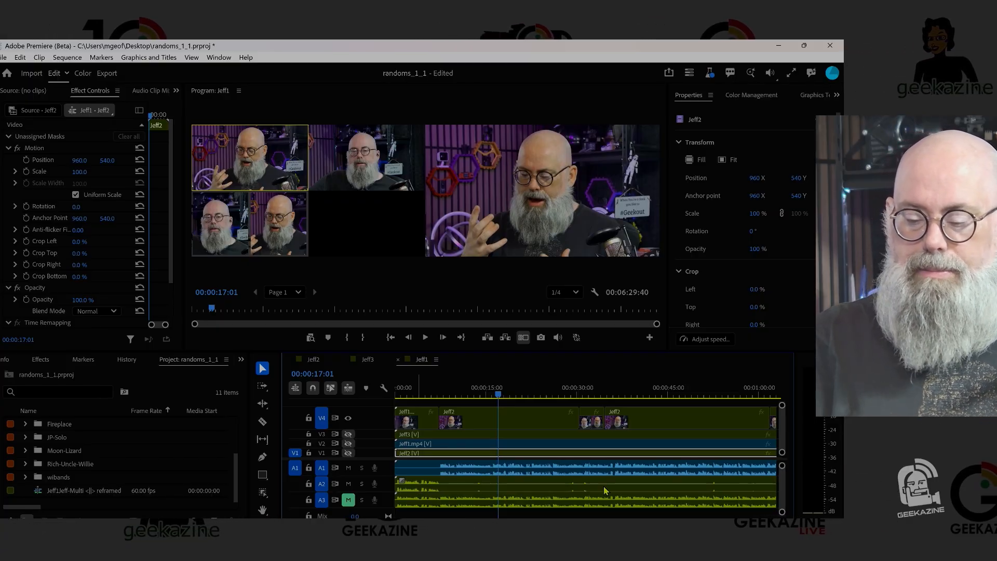
- Play the multicam edit from about 00:00:30 to check the angle changes, and unmute audio track A3
click(574, 393)
key(space)
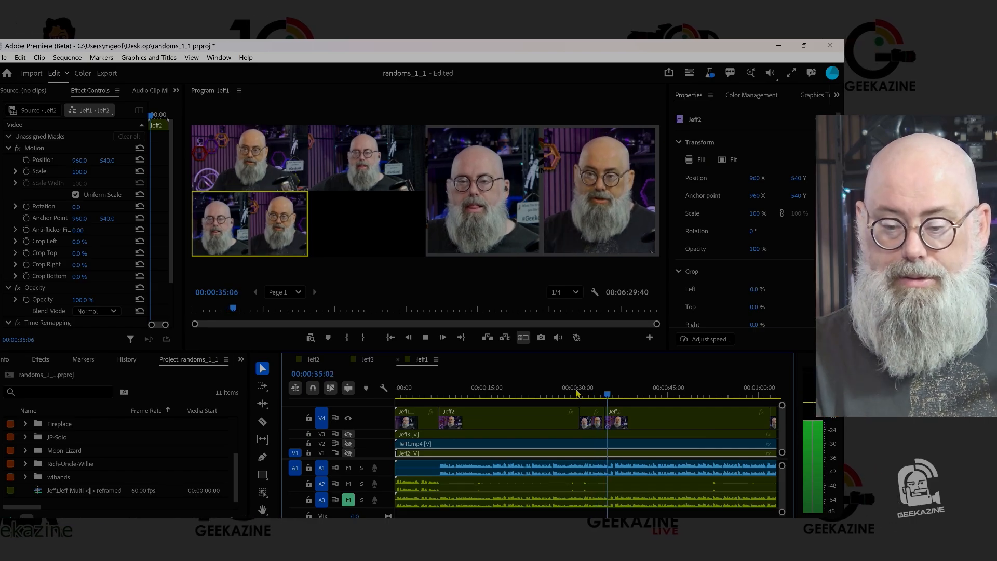
key(1)
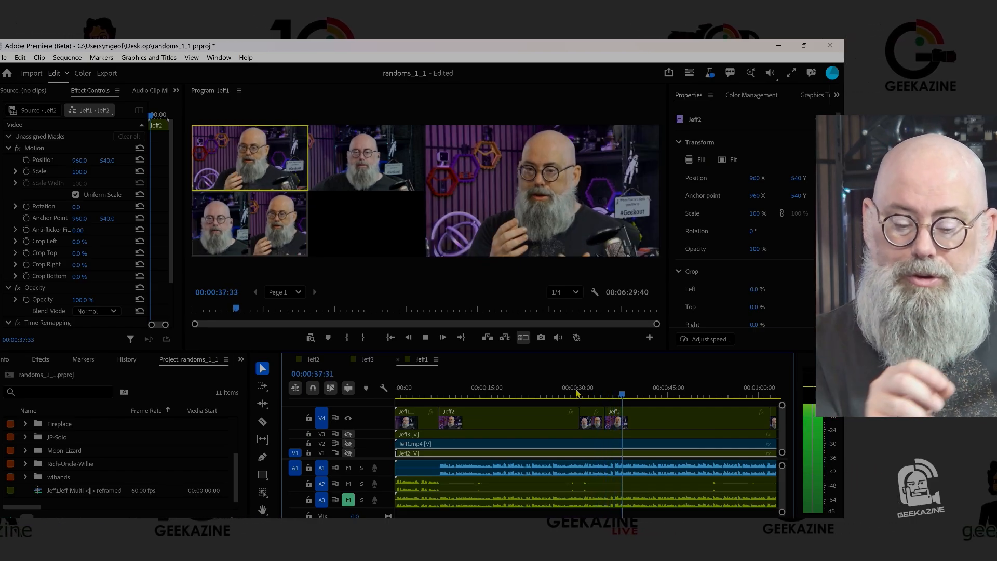
key(space)
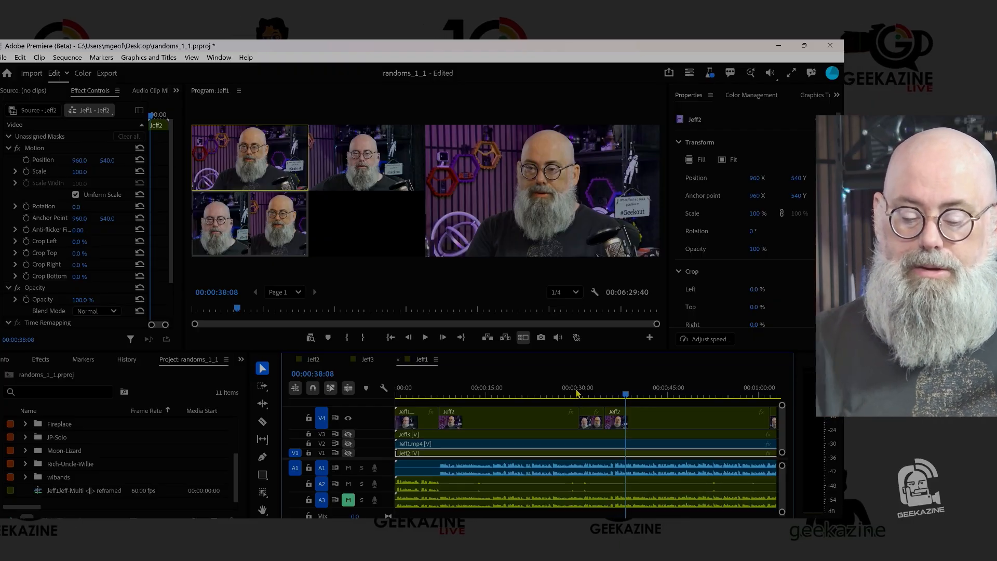
key(space)
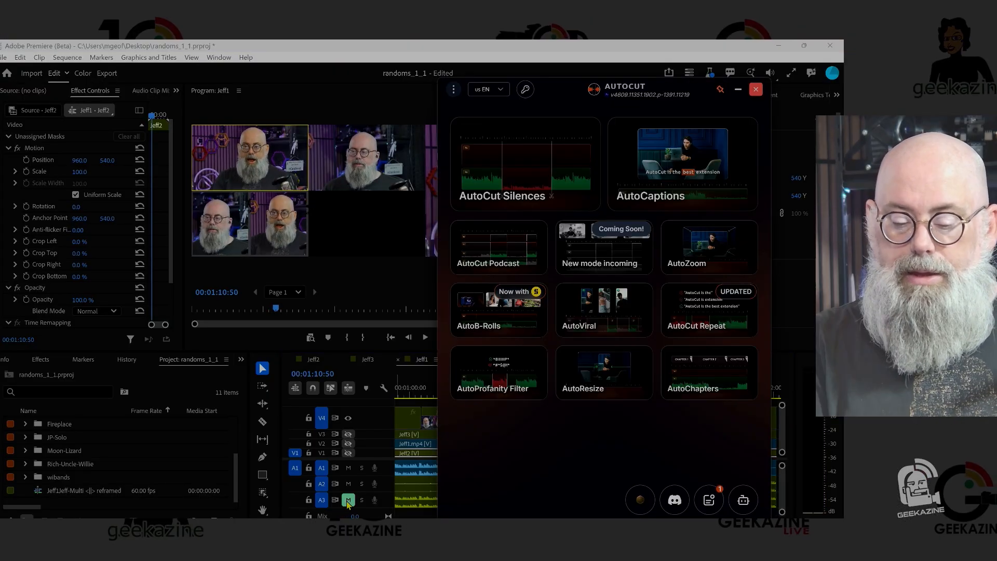
click(348, 501)
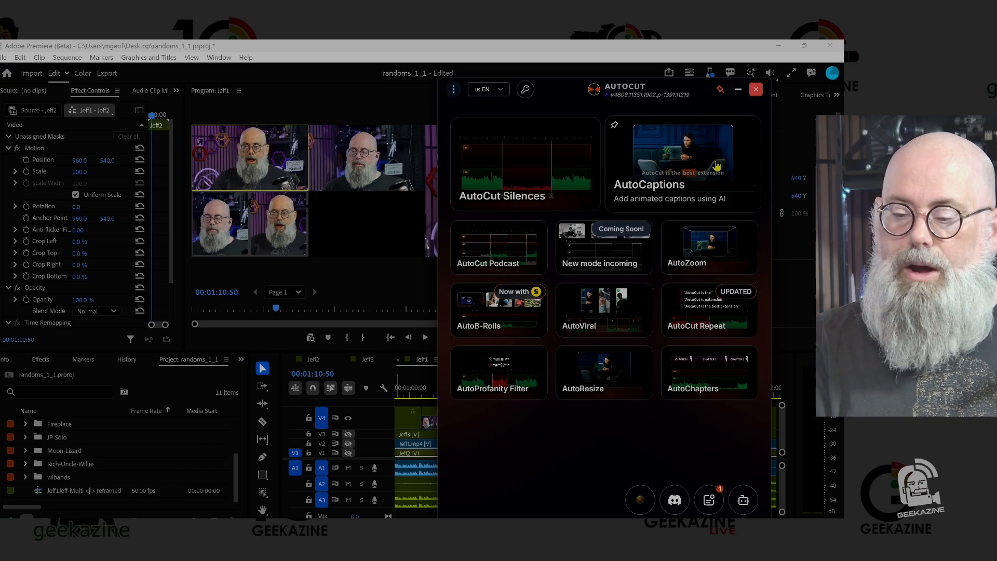
- Set up AutoB-Rolls for all three audio tracks in English with video footage and AI images, checking the image style options and lowering B-Rolls density
click(491, 320)
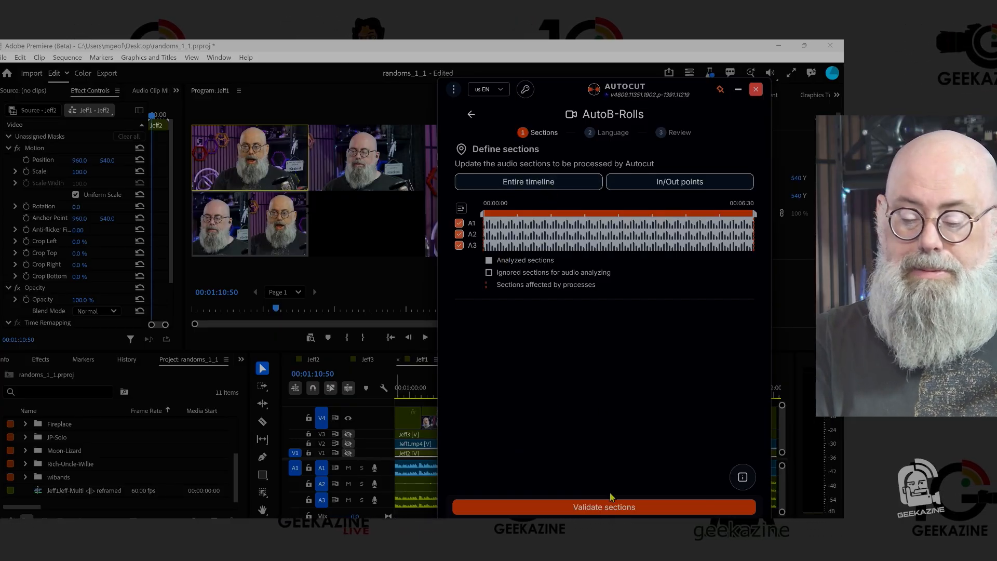
click(625, 507)
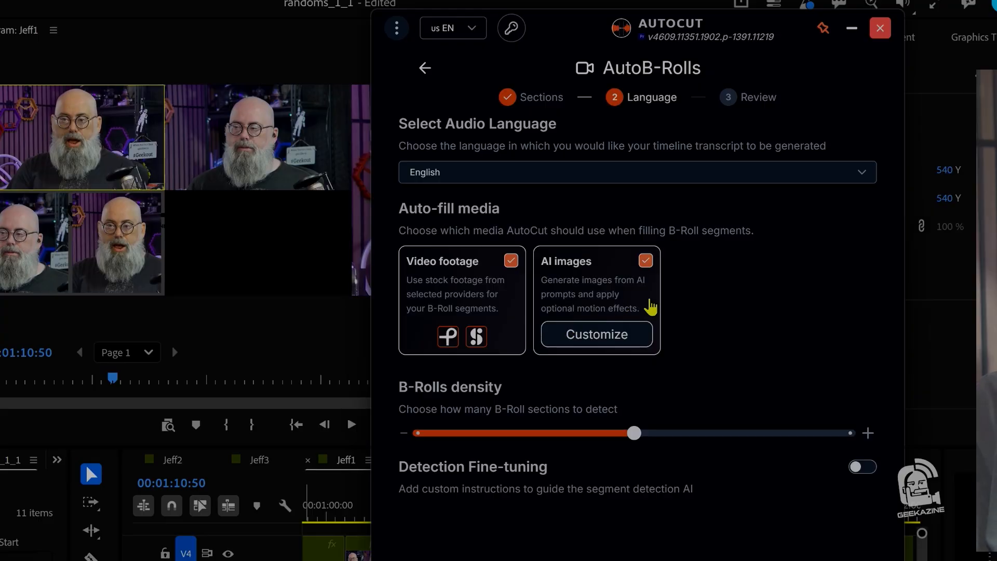
click(623, 339)
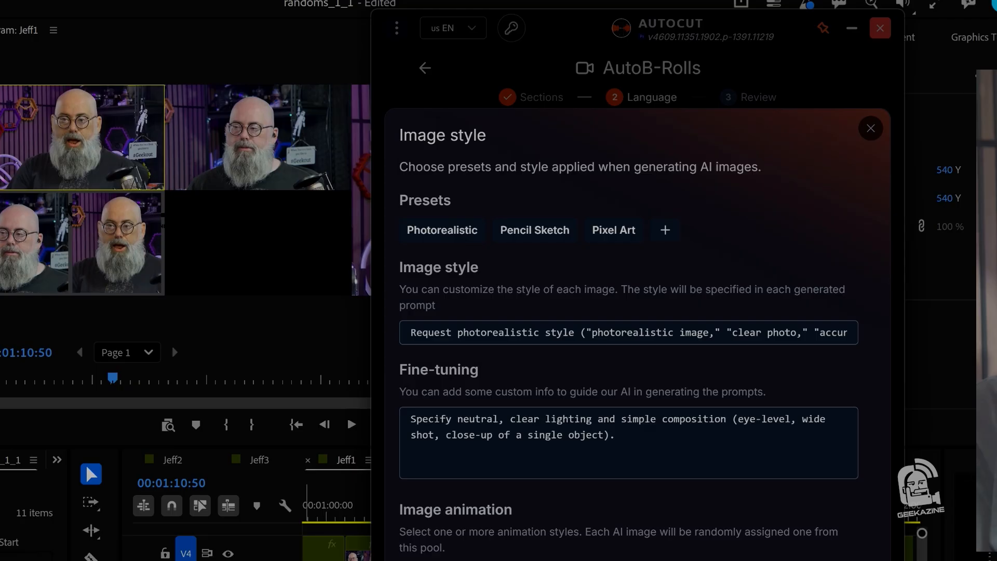
key(Escape)
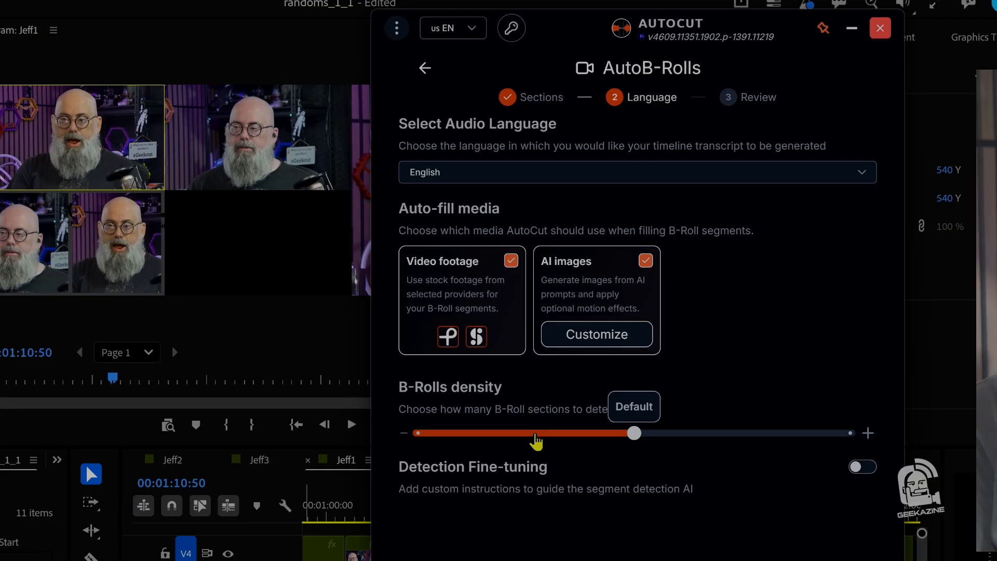
drag(623, 436, 450, 443)
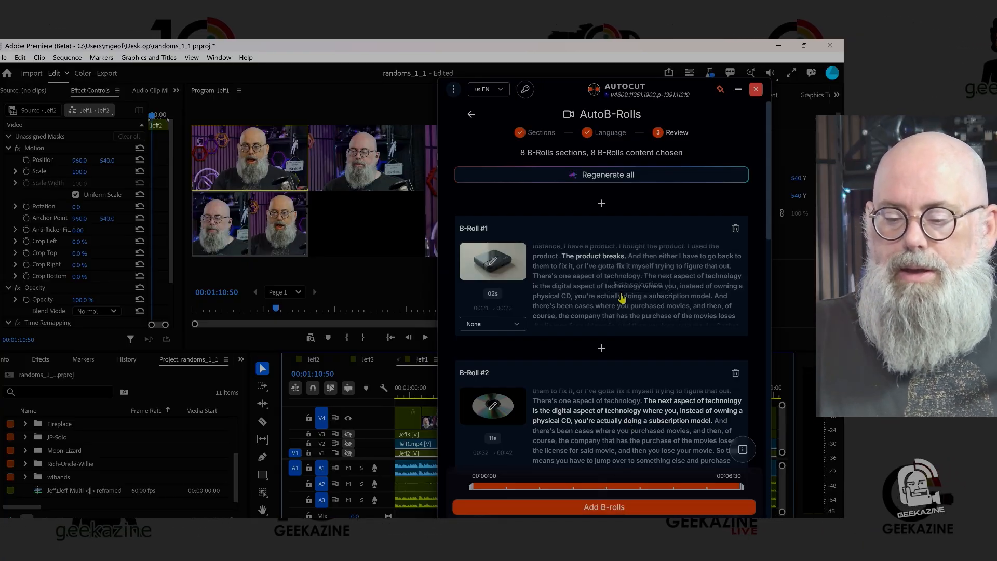
- Review the proposed B-Roll sections, add them to the timeline, and minimize AutoCut
mouse_move(508, 279)
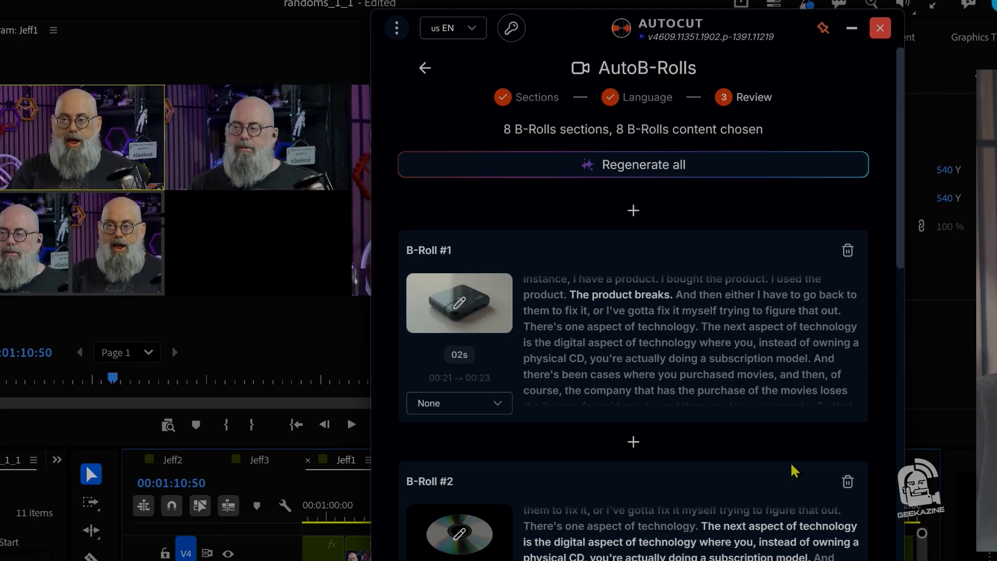
mouse_move(640, 367)
scroll(589, 403, down, 1)
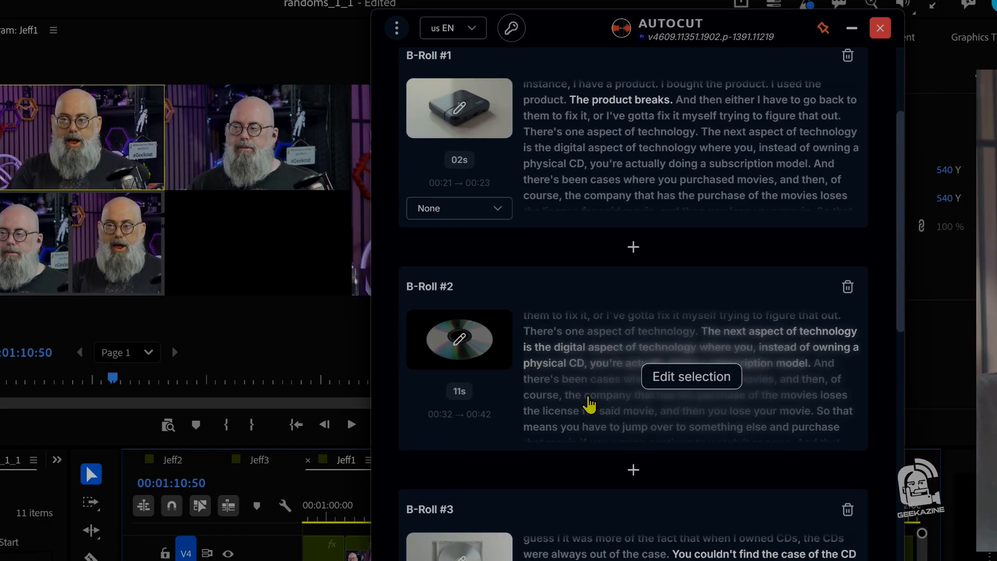
scroll(534, 413, down, 5)
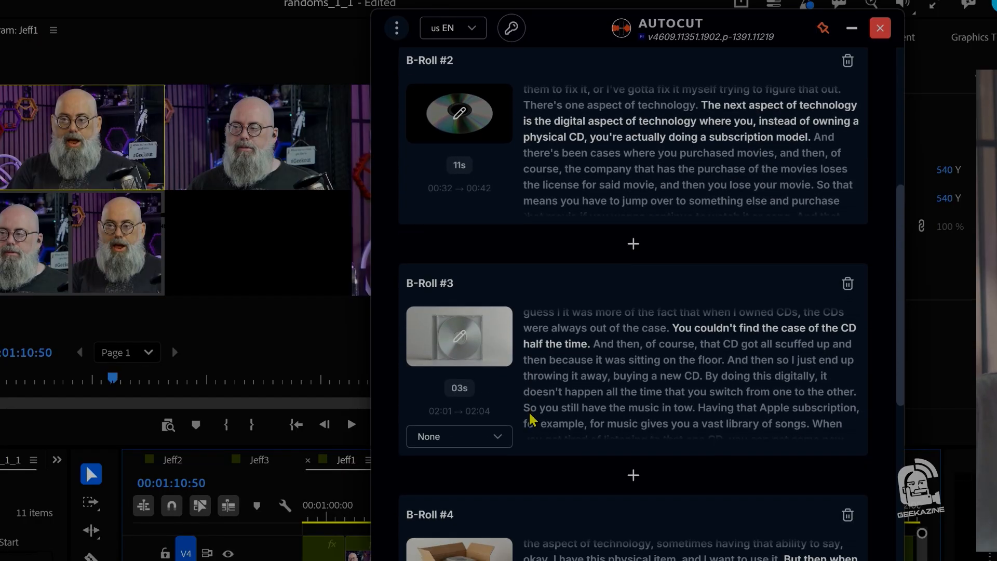
scroll(531, 419, down, 6)
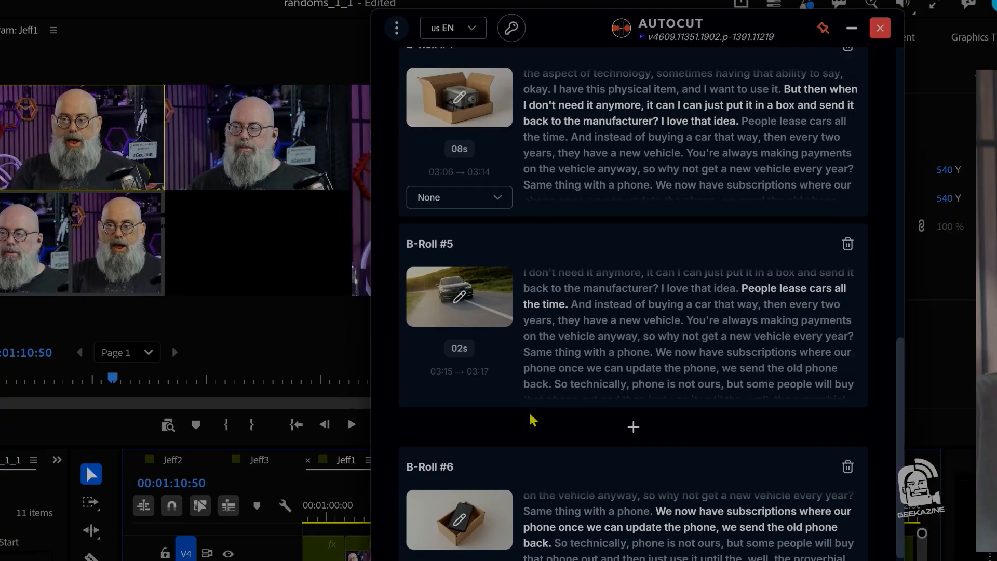
scroll(532, 418, down, 8)
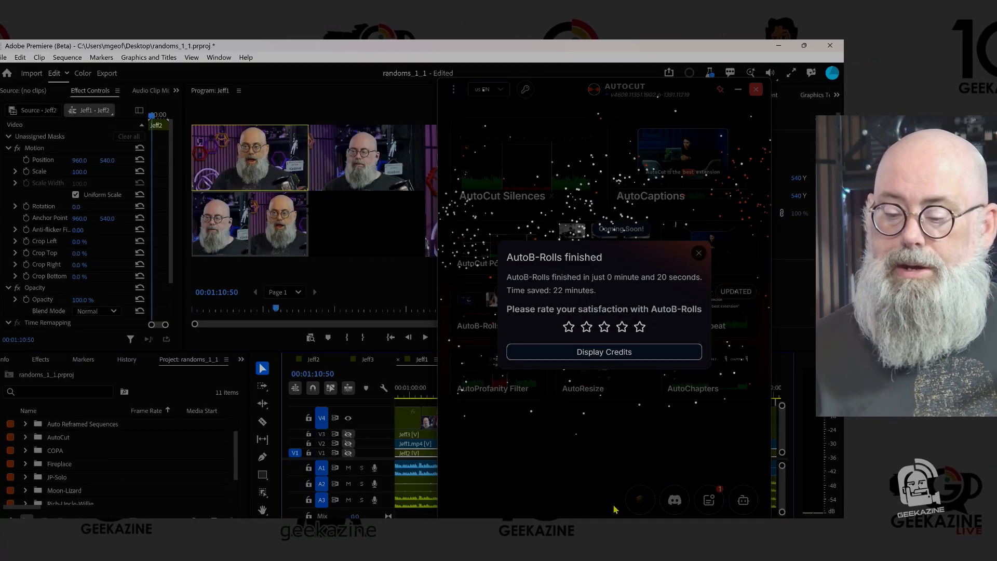
click(699, 254)
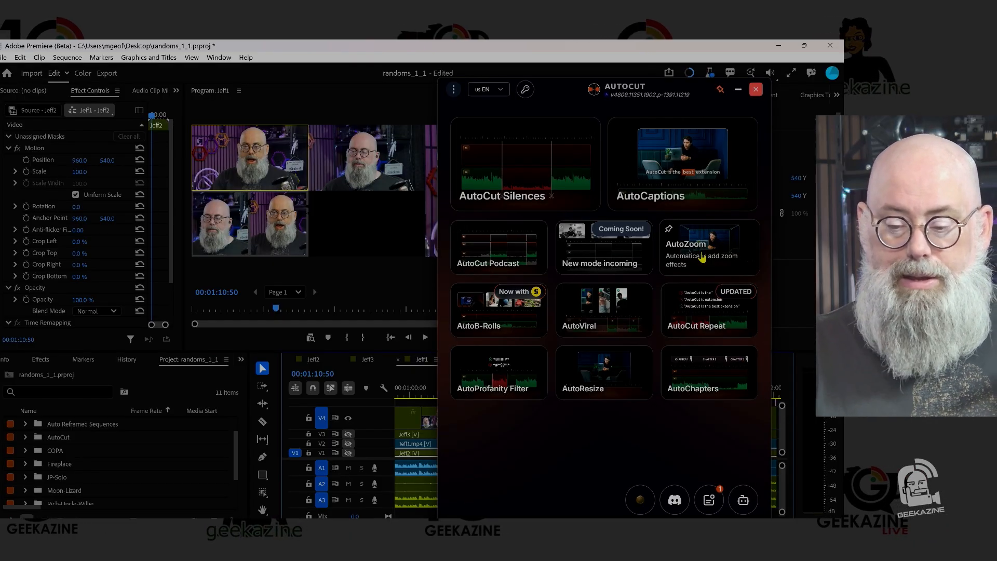
click(738, 90)
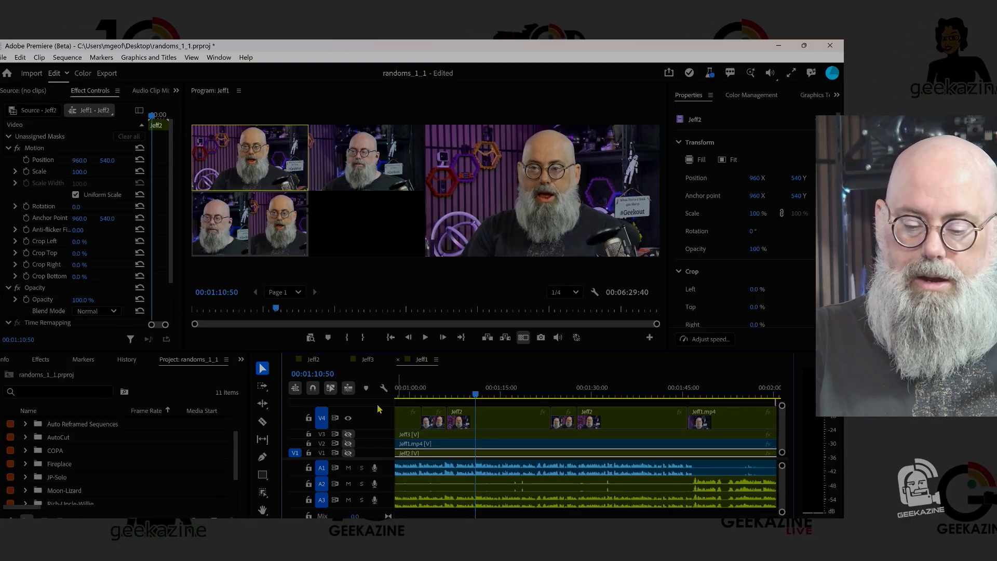
- Reveal the B-Roll clips on track V5, play the one at about 00:00:21, and turn off the multi-camera view
drag(378, 409, 378, 425)
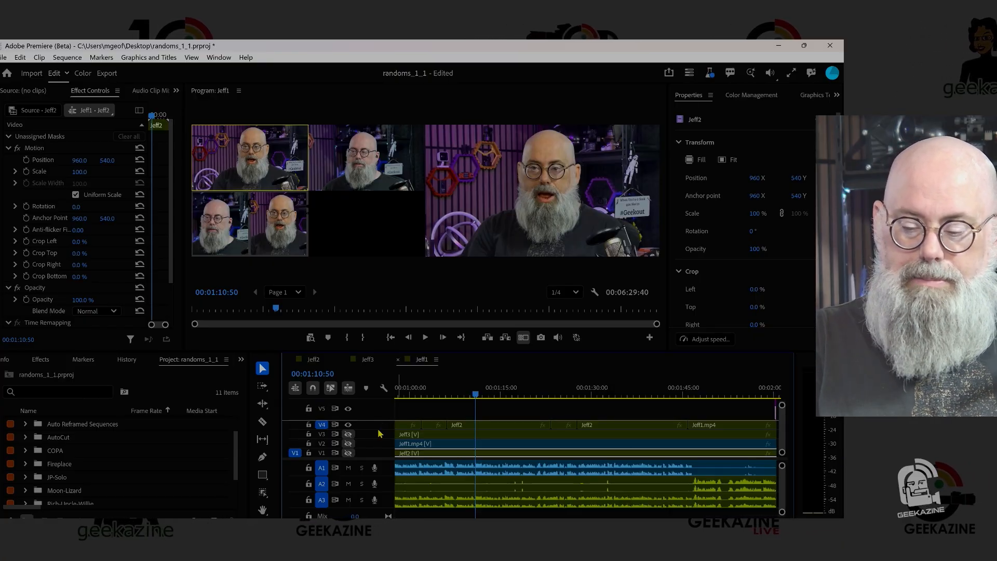
key(minus)
key(minus)
key(minus)
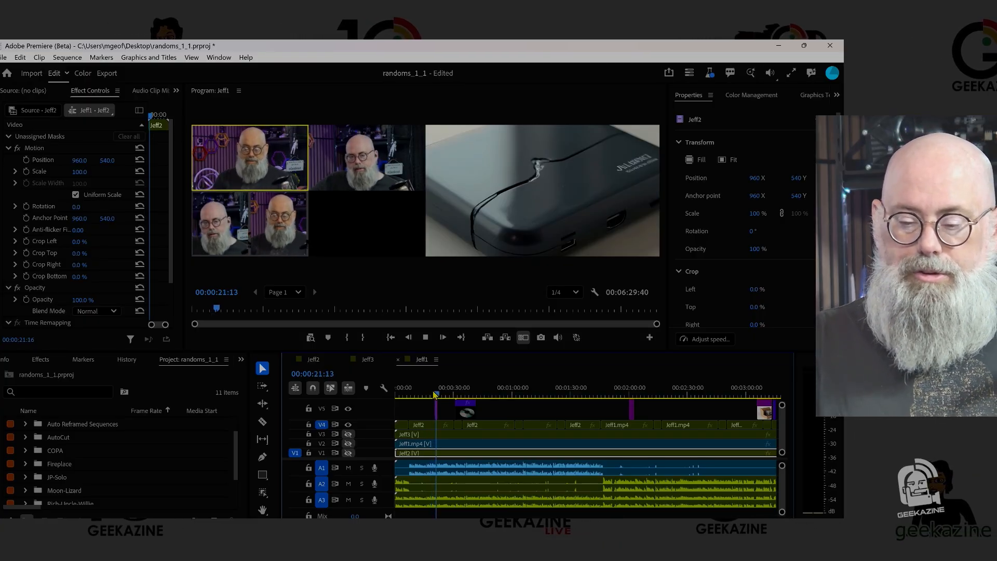
key(space)
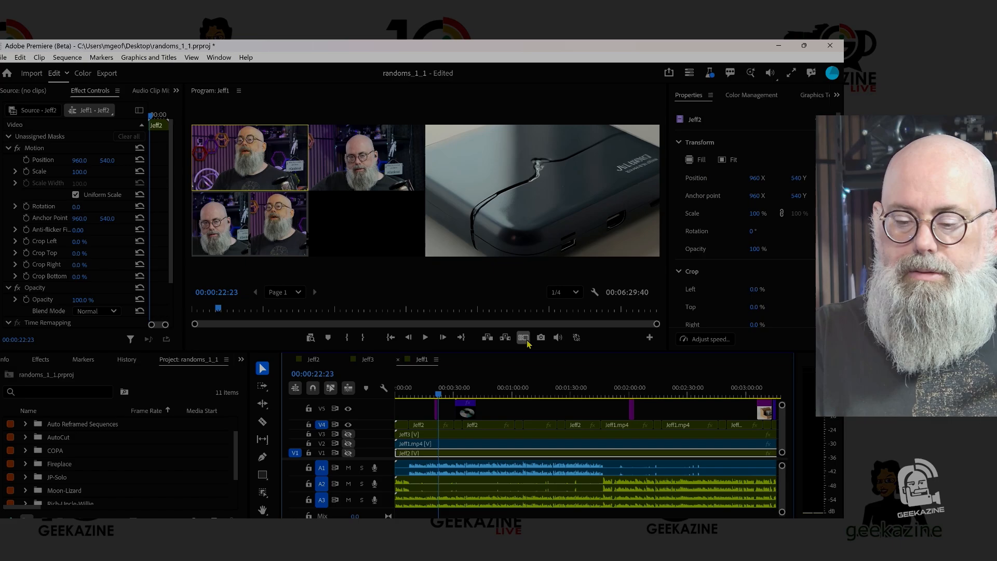
click(523, 337)
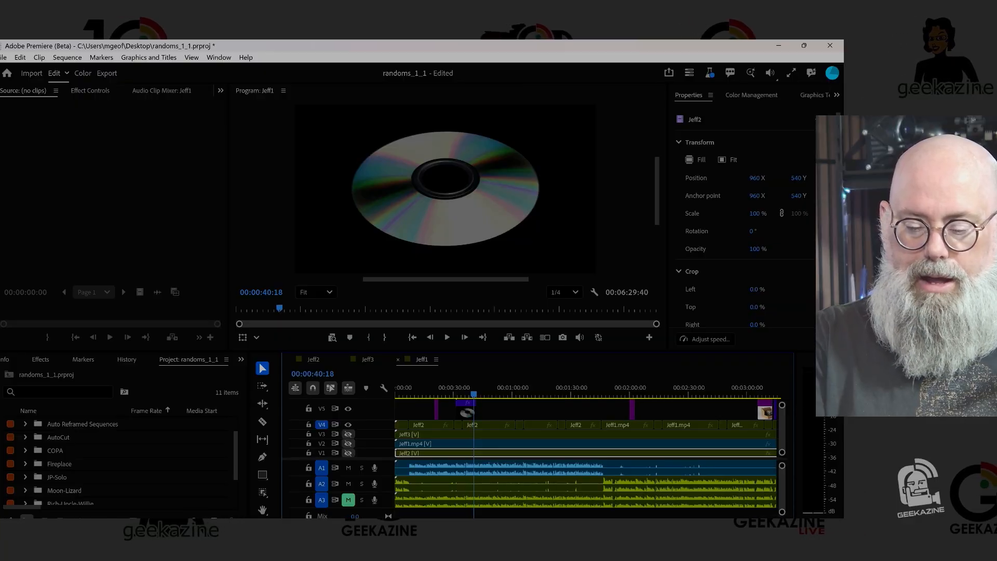
- Trim the start of the CD B-Roll clip to about 00:00:36 and play from 00:00:32:53 to check its entry
key(equal)
key(equal)
key(equal)
key(equal)
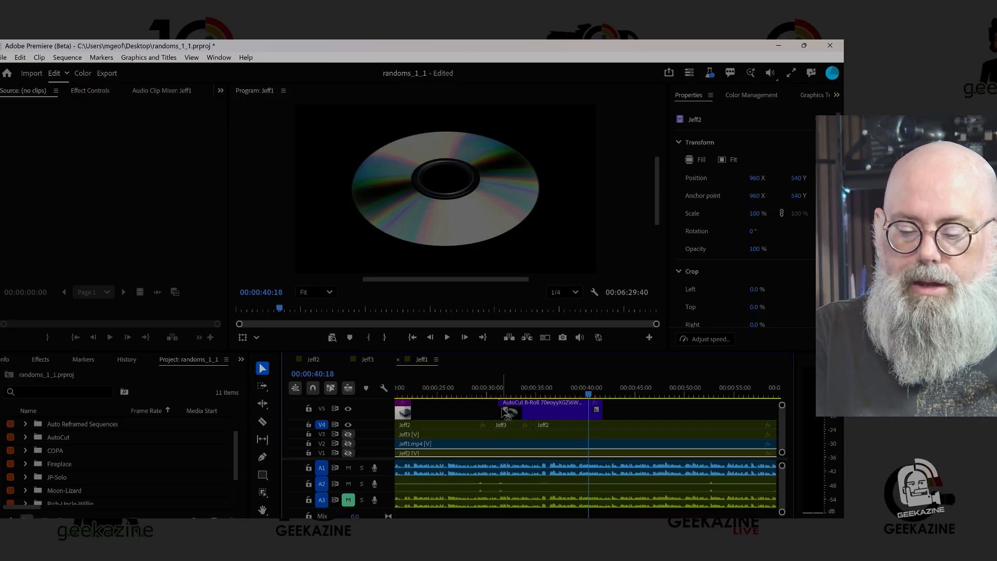
drag(496, 409, 547, 412)
click(517, 385)
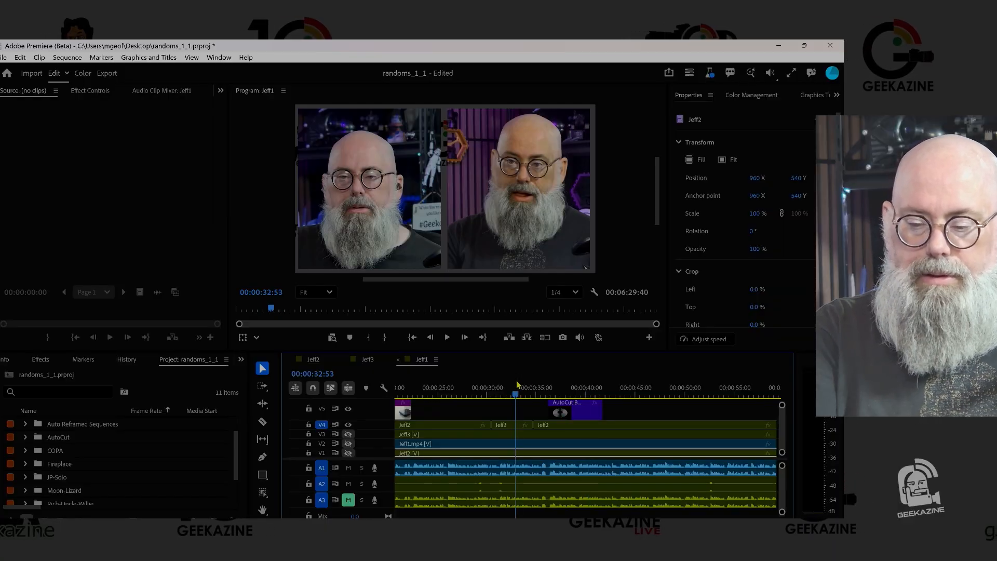
key(space)
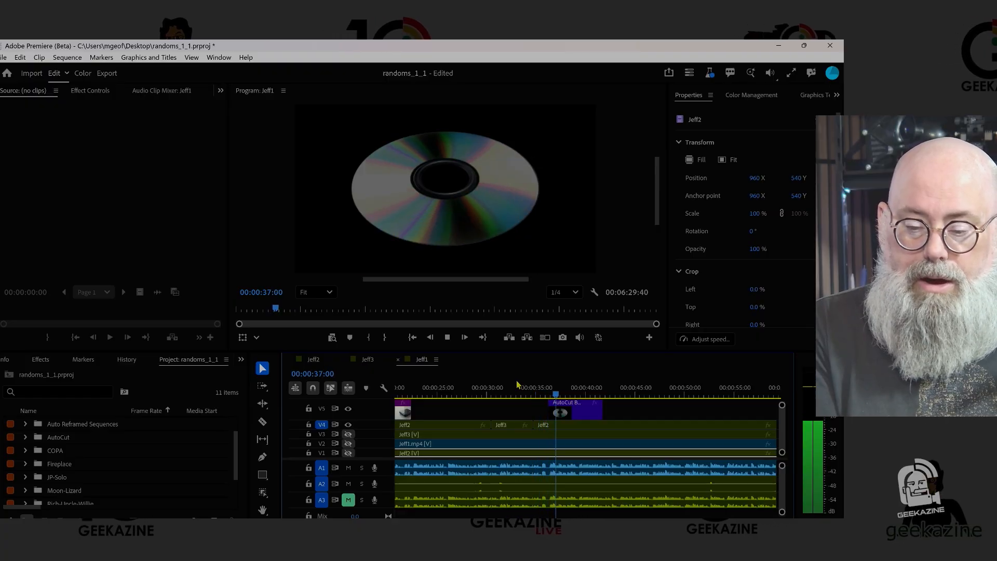
key(space)
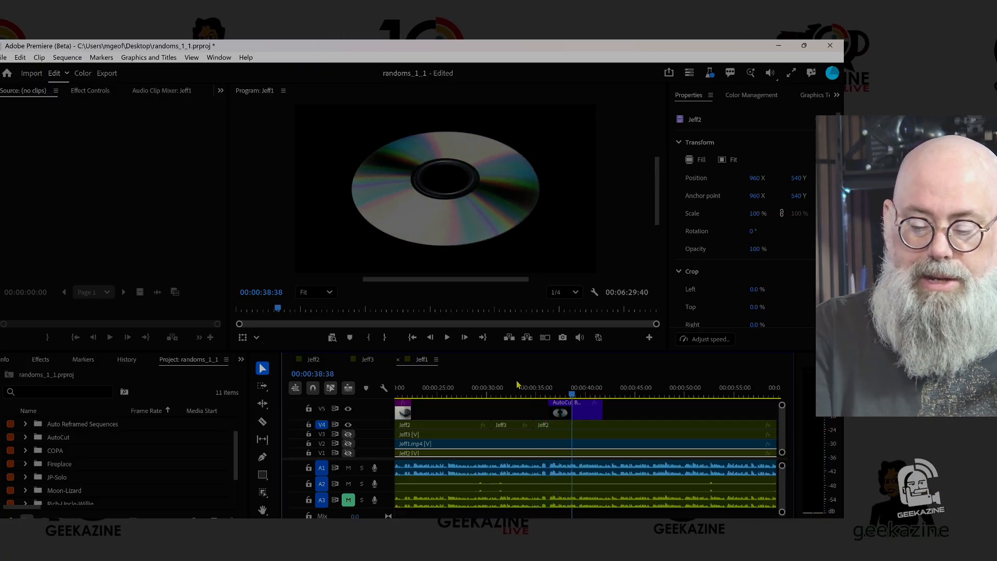
- Shrink the CD B-Roll to a scale of 36 and position it at 351, 363 beside the speaker
click(575, 411)
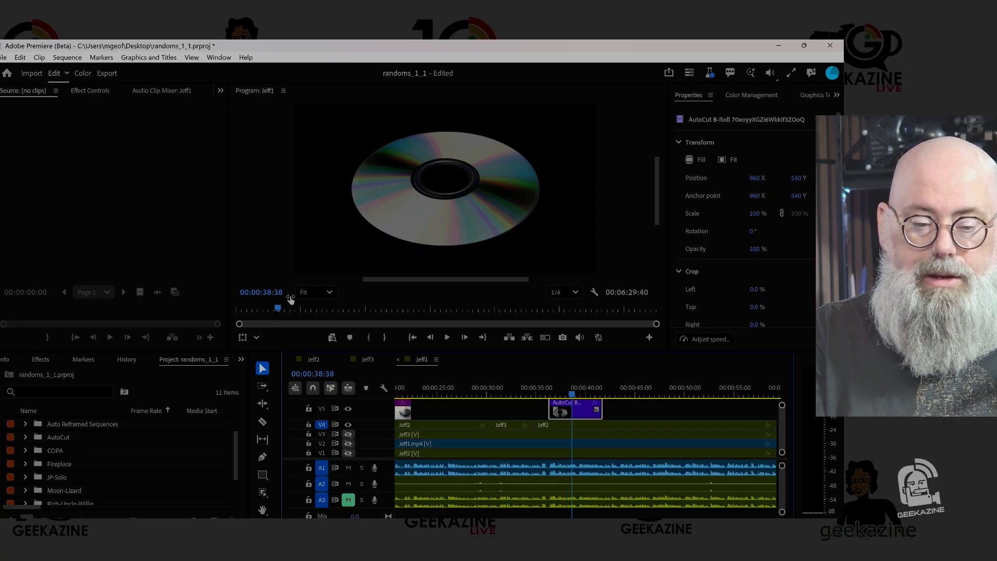
click(99, 91)
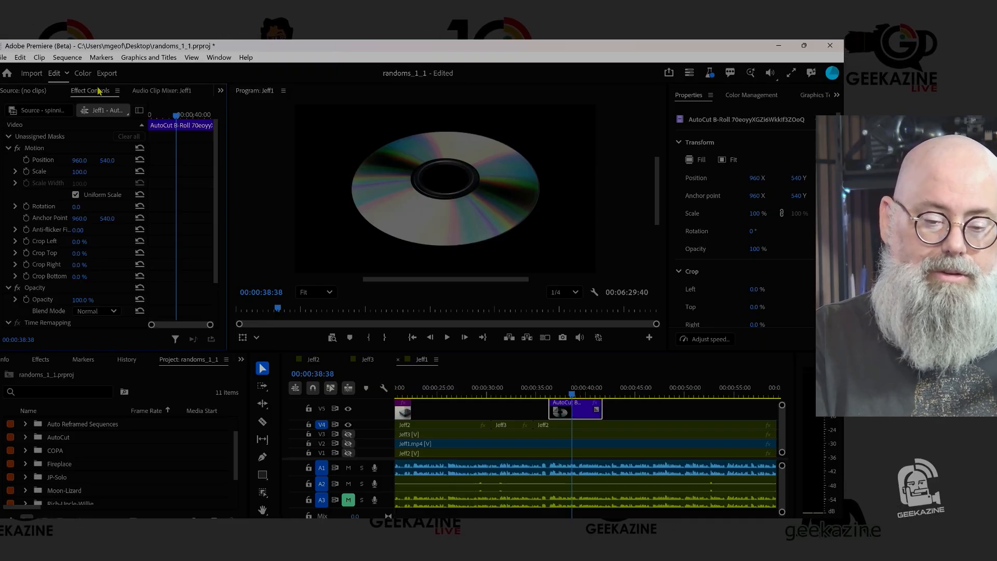
drag(79, 172, 46, 172)
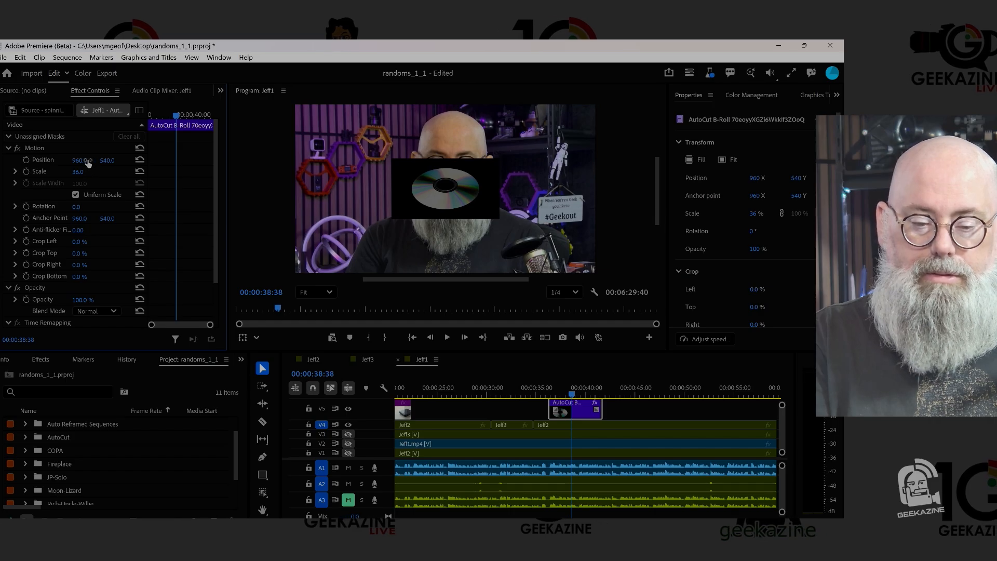
drag(80, 161, 0, 161)
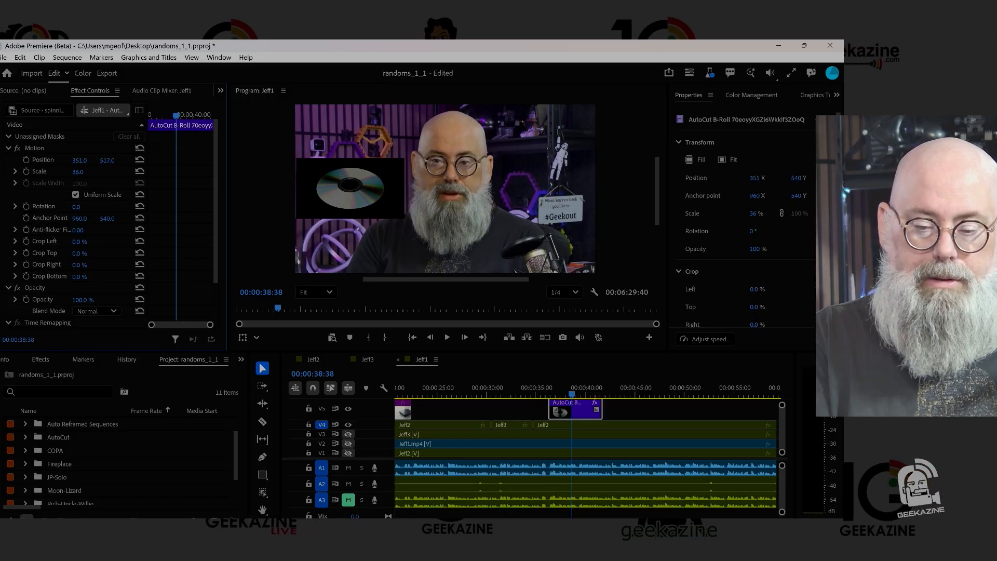
drag(107, 161, 77, 160)
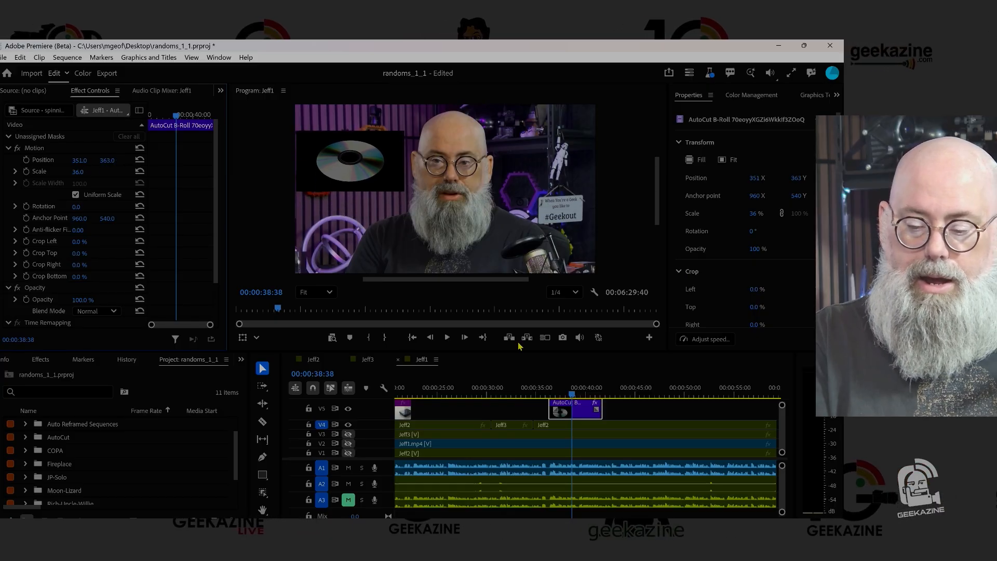
- Set the V4 camera clip under the CD B-Roll to scale 116 and position 1056, 594, and move the B-Roll to 391, 321
click(590, 430)
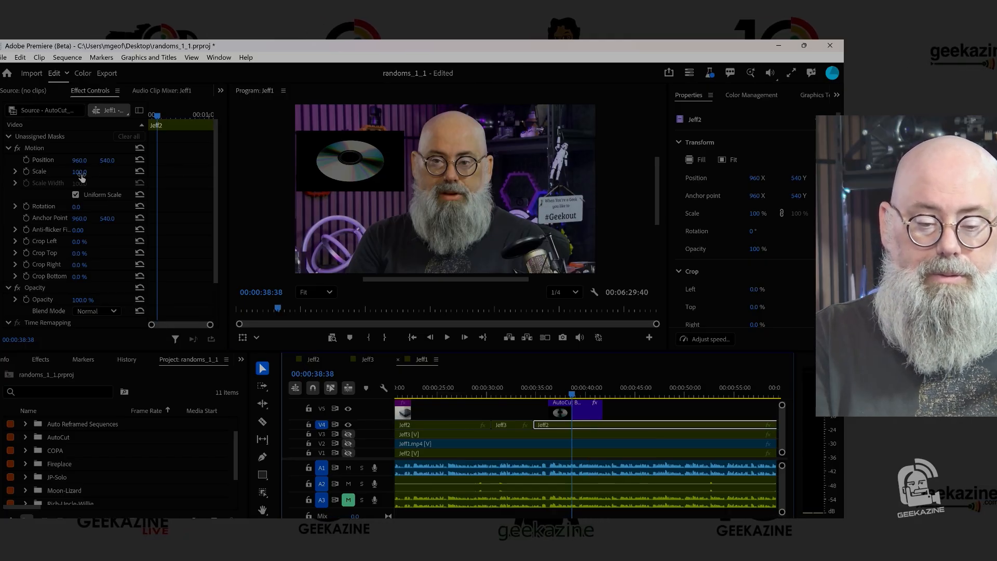
drag(80, 172, 113, 160)
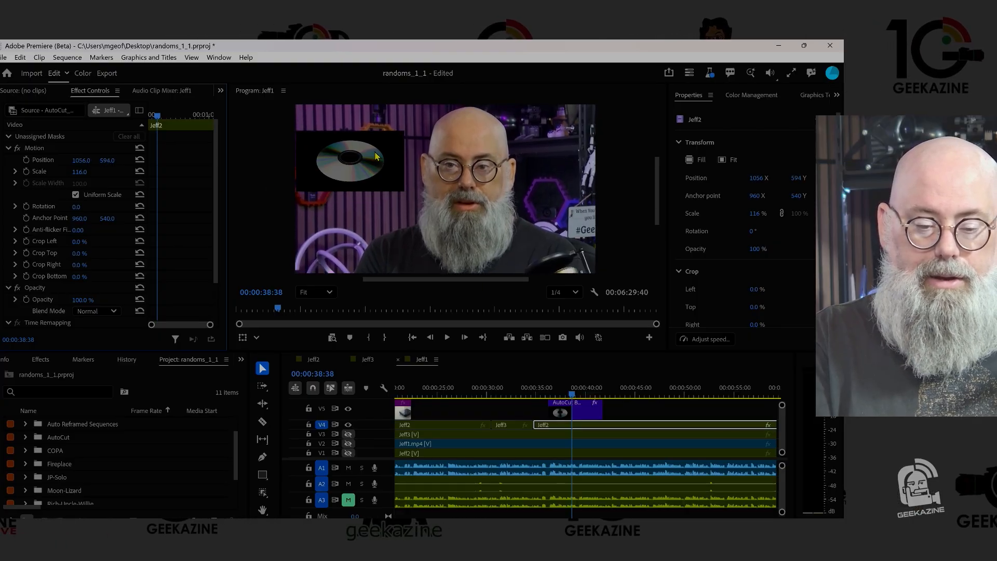
click(581, 415)
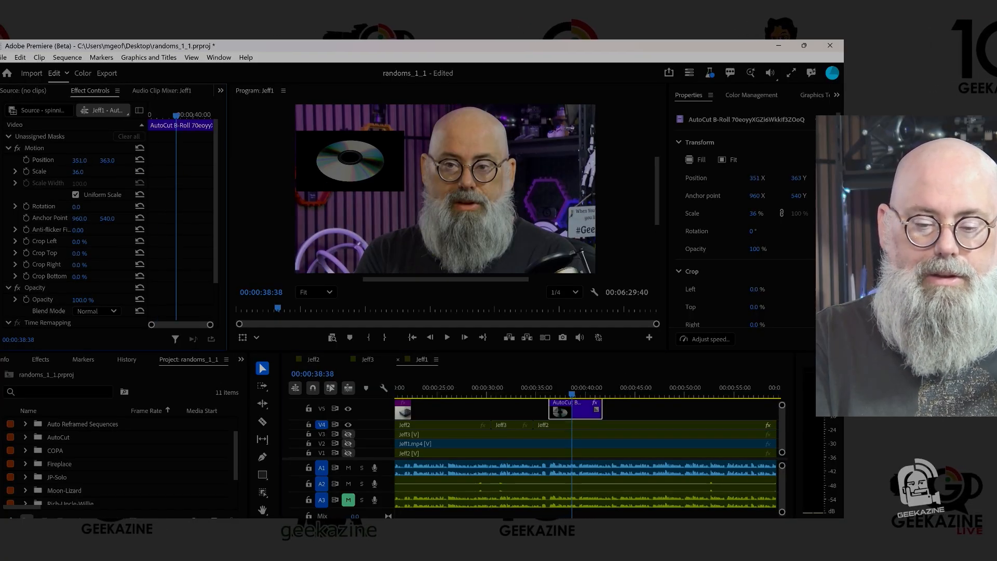
mouse_move(79, 160)
mouse_down()
mouse_move(100, 165)
mouse_move(84, 165)
mouse_up()
- Play the sequence from just before the CD B-Roll to check the picture-in-picture layout
click(494, 391)
key(space)
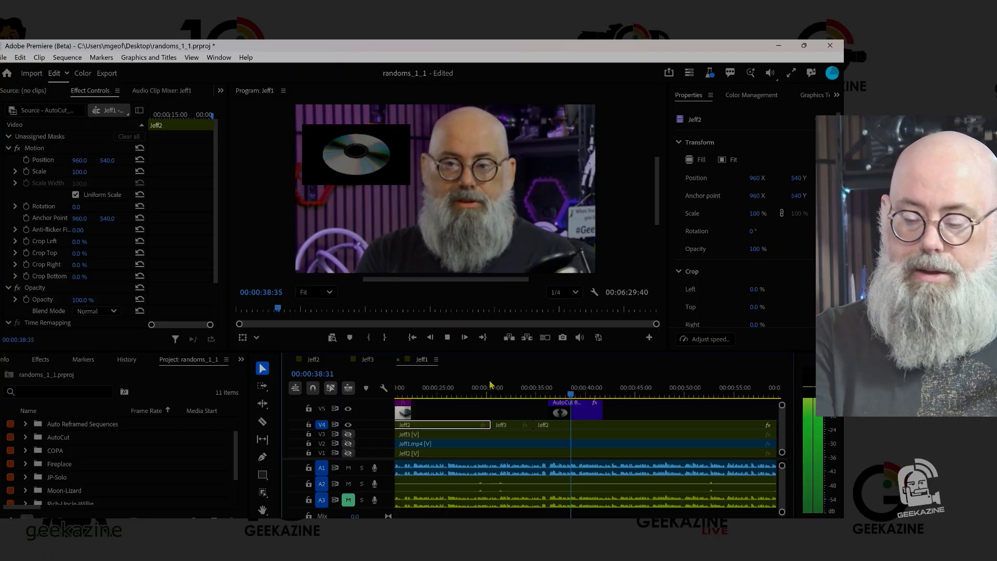
key(space)
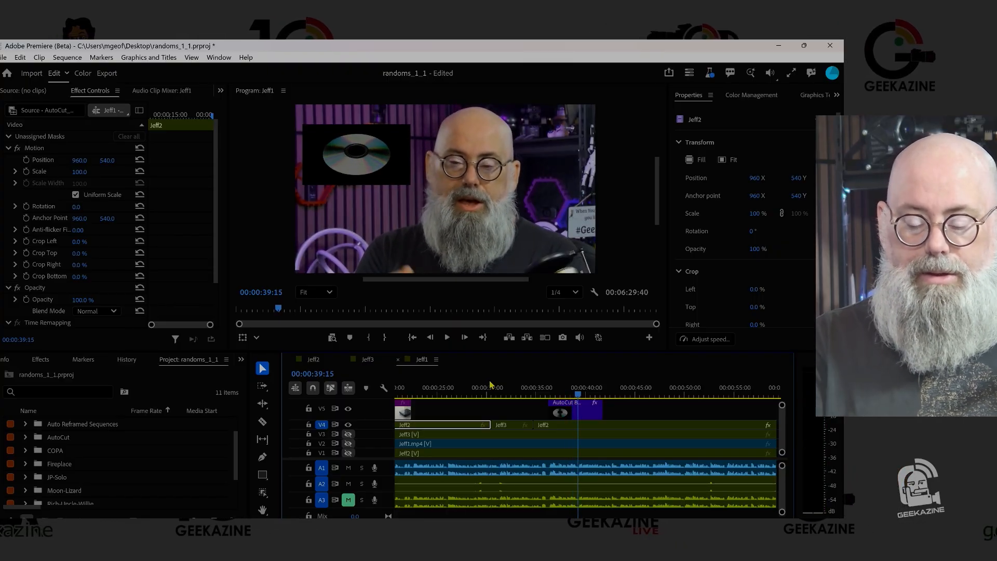
- Keyframe the CD B-Roll from position 960, 540 at scale 100 to 391, 321 at scale 36 by 00:00:39:15, and shift the opening keyframes slightly earlier
click(578, 413)
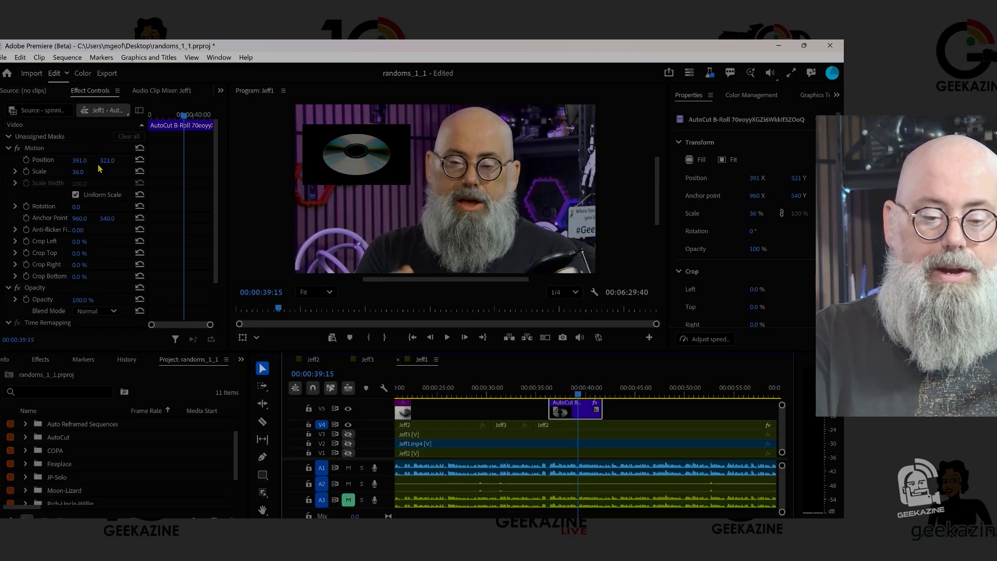
click(26, 171)
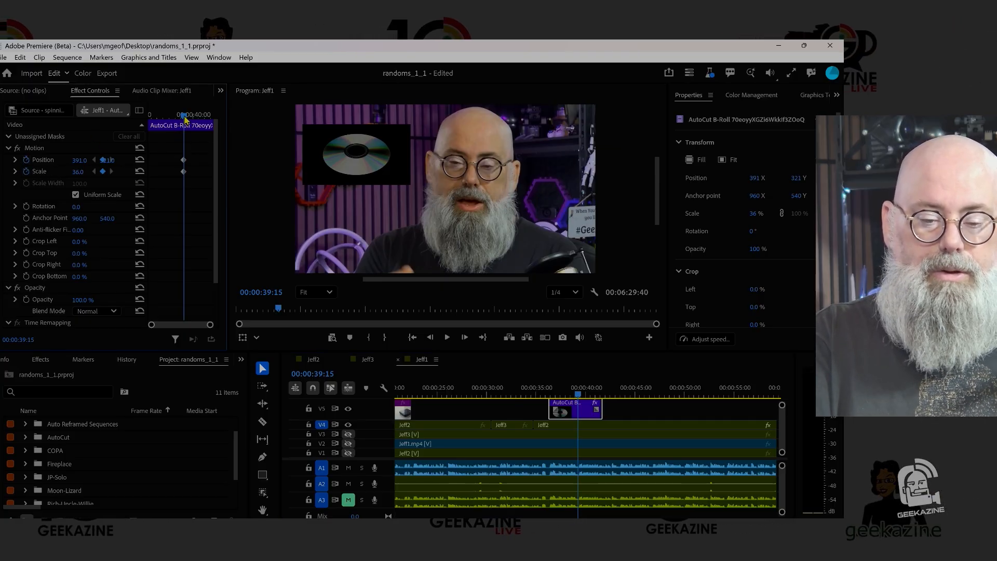
drag(185, 120, 176, 116)
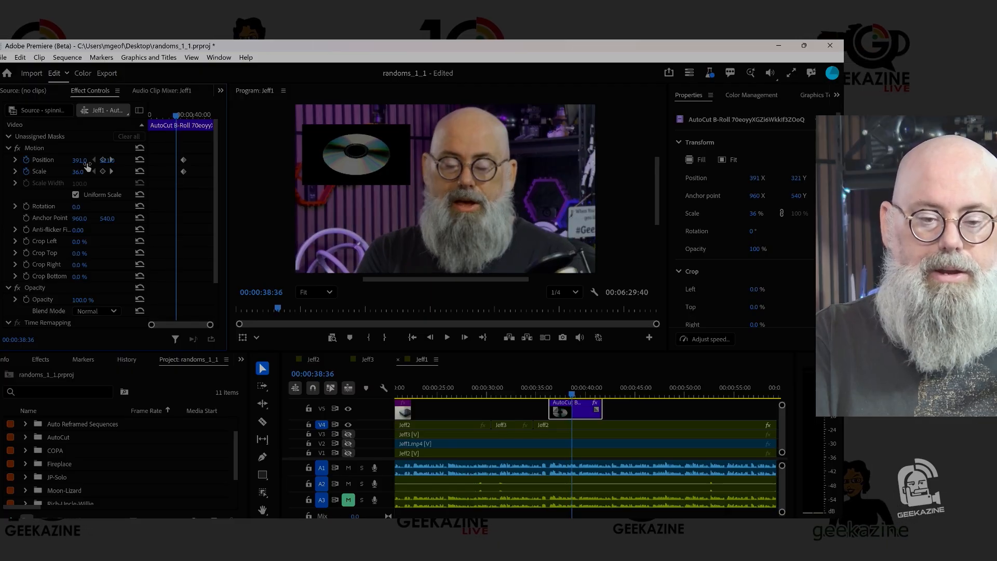
click(140, 171)
click(140, 159)
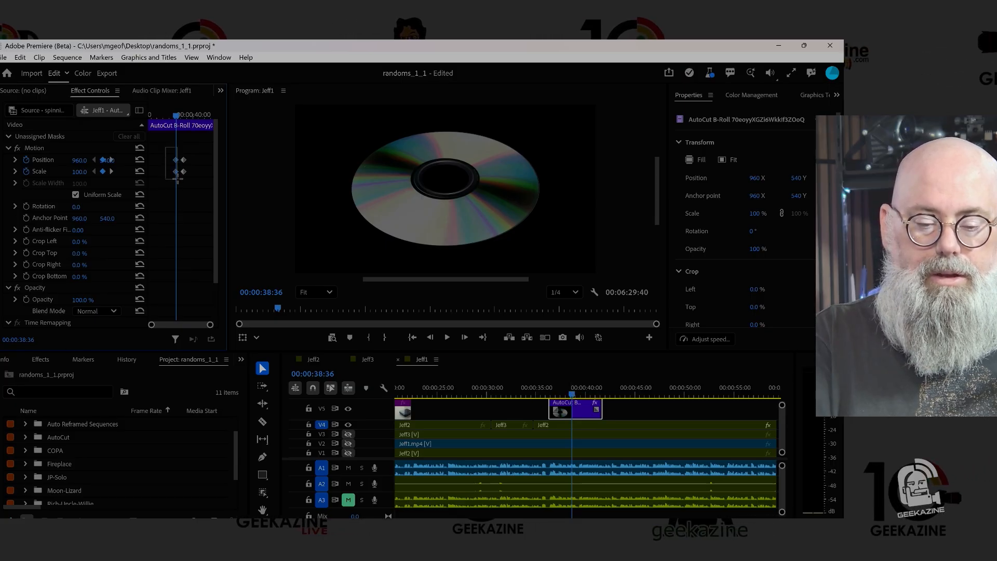
drag(177, 173, 172, 176)
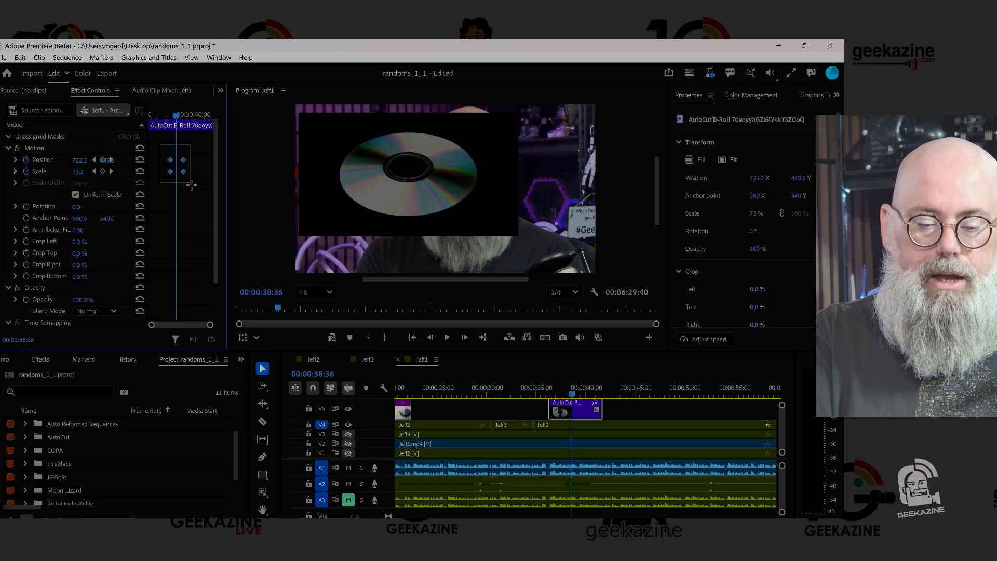
- Shift the CD B-Roll's position and scale keyframes earlier so the shrink ends at 00:00:38:36, and play from 00:00:34:24 to check the timing
drag(185, 174, 178, 177)
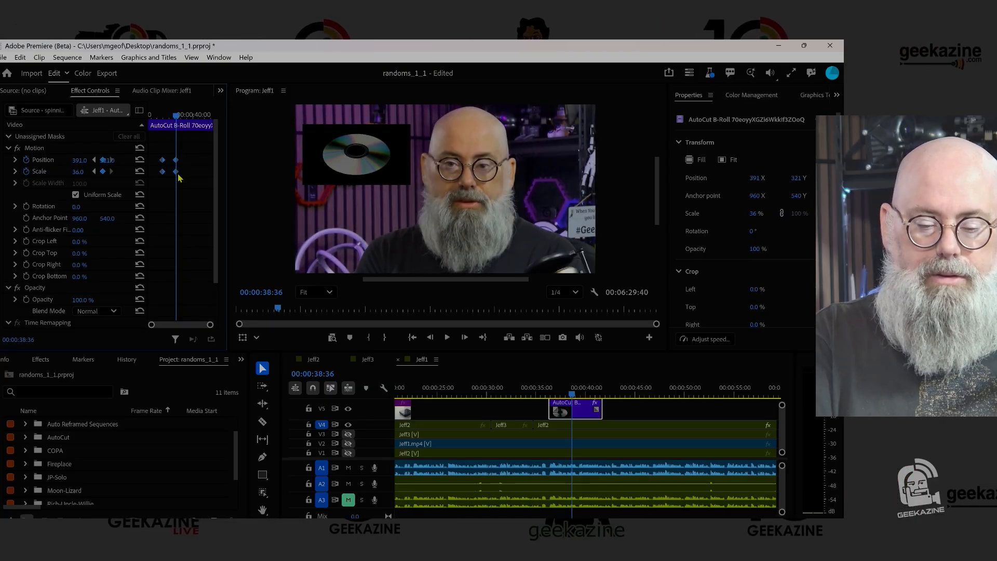
click(531, 389)
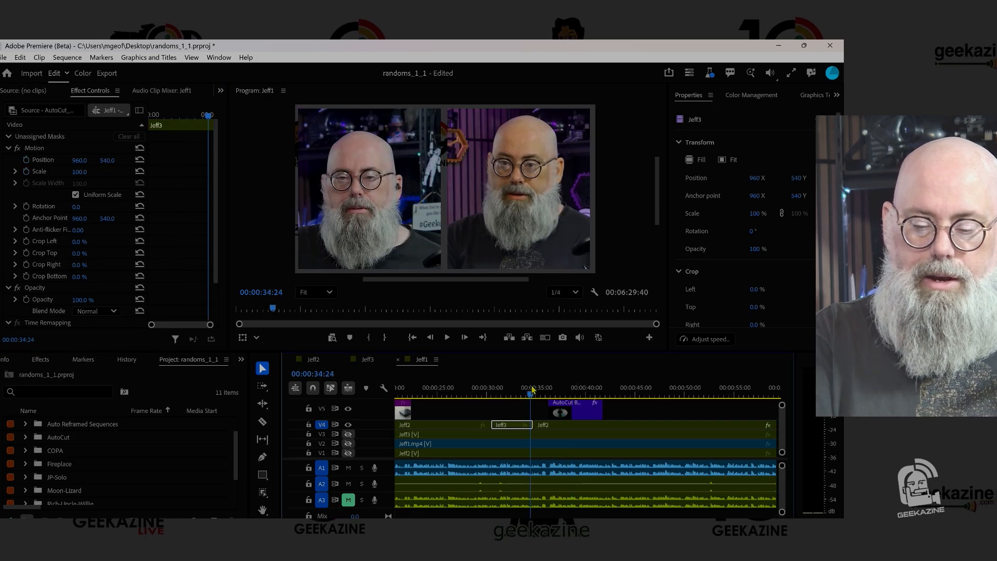
key(space)
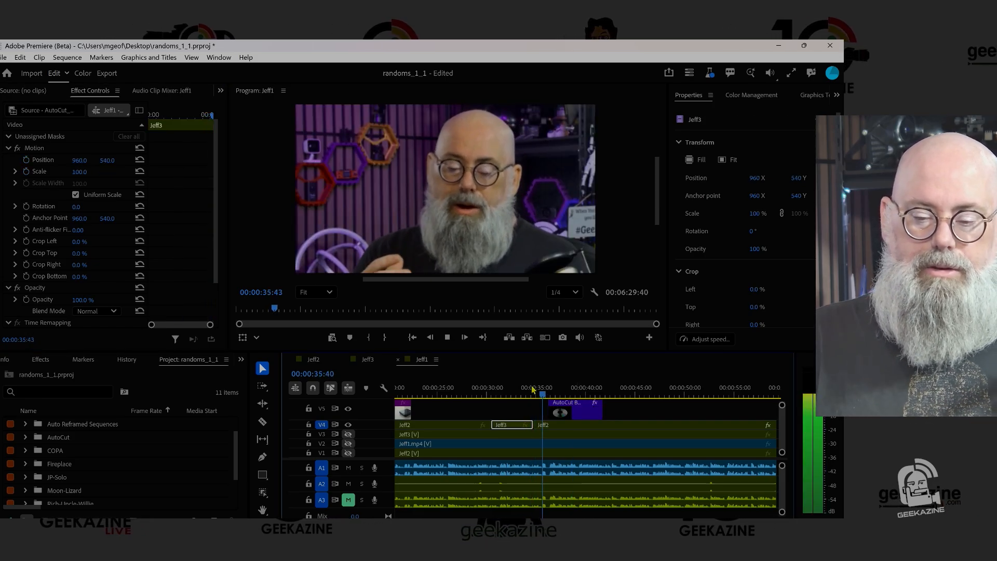
key(space)
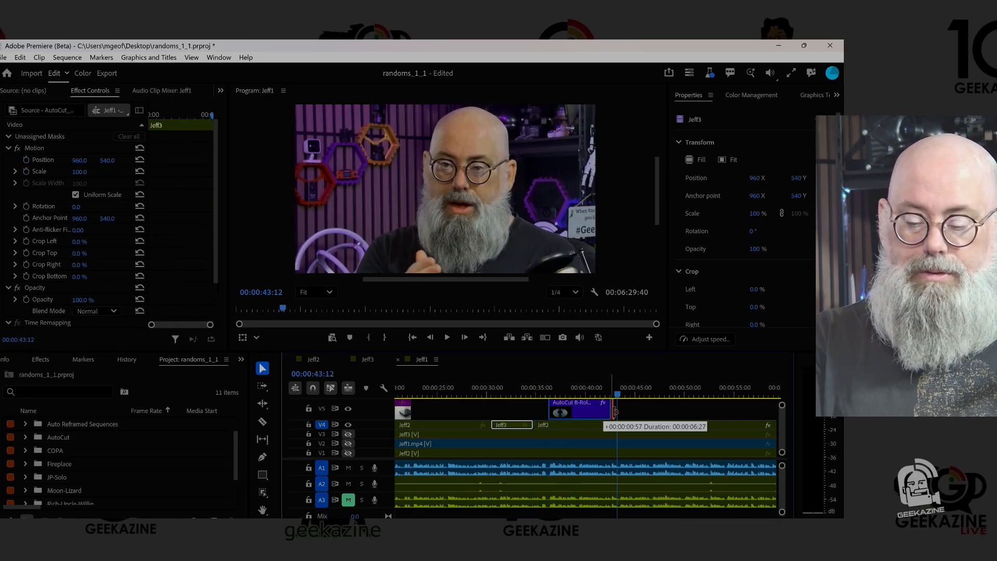
- Extend the CD B-Roll's end to about 00:00:44, apply default transitions to that edge, and play from 00:00:40 to check the ending
drag(616, 412, 629, 412)
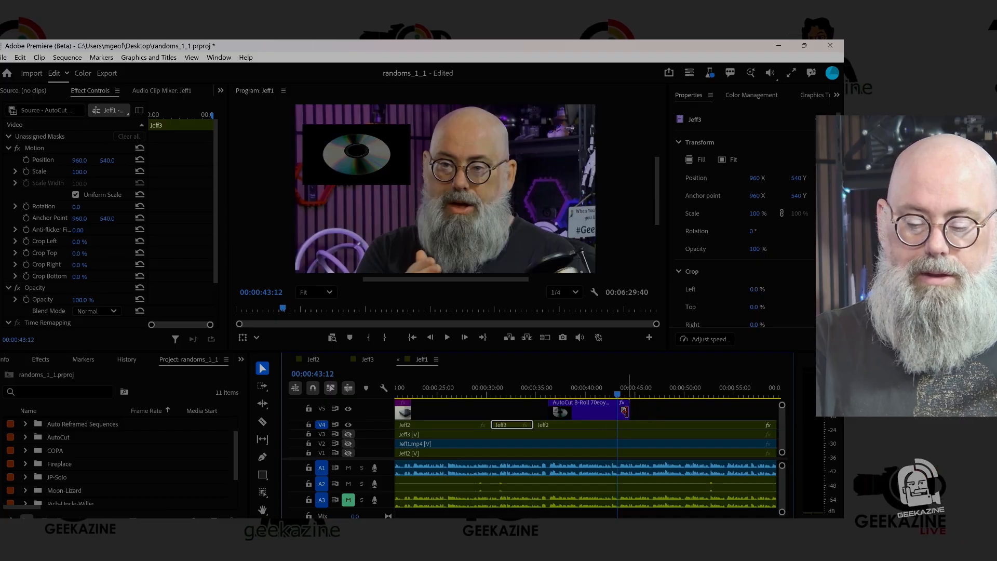
right_click(628, 412)
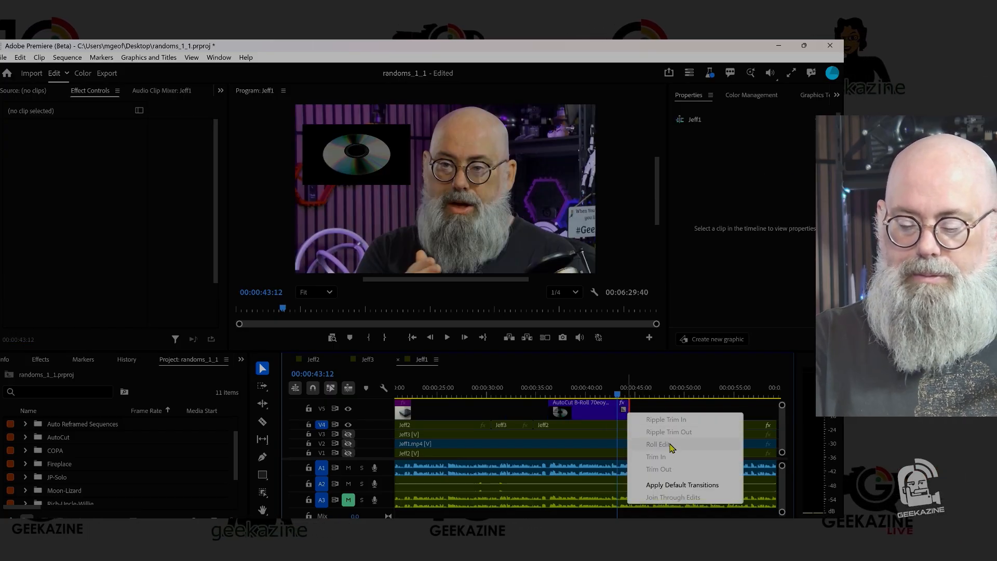
click(679, 485)
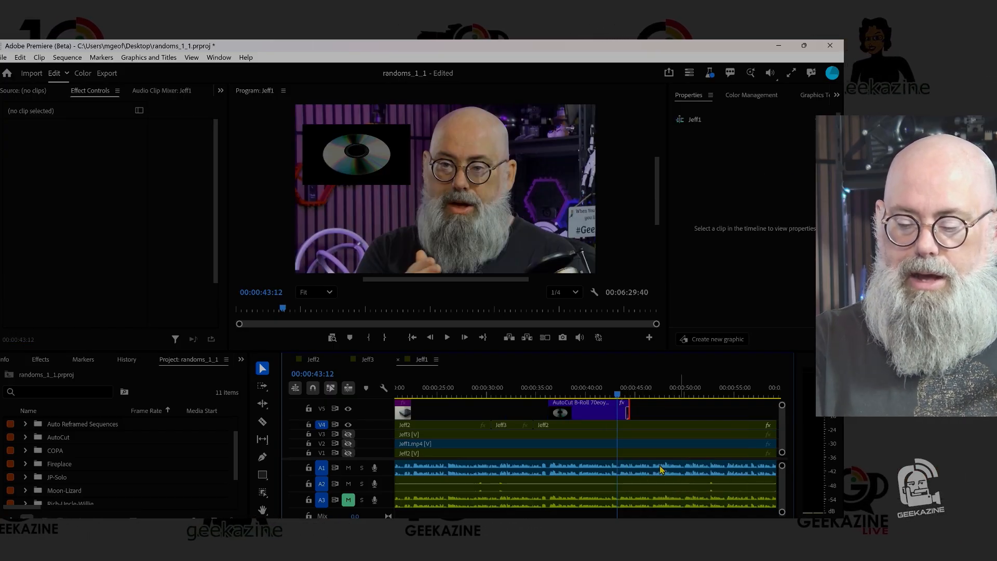
click(590, 391)
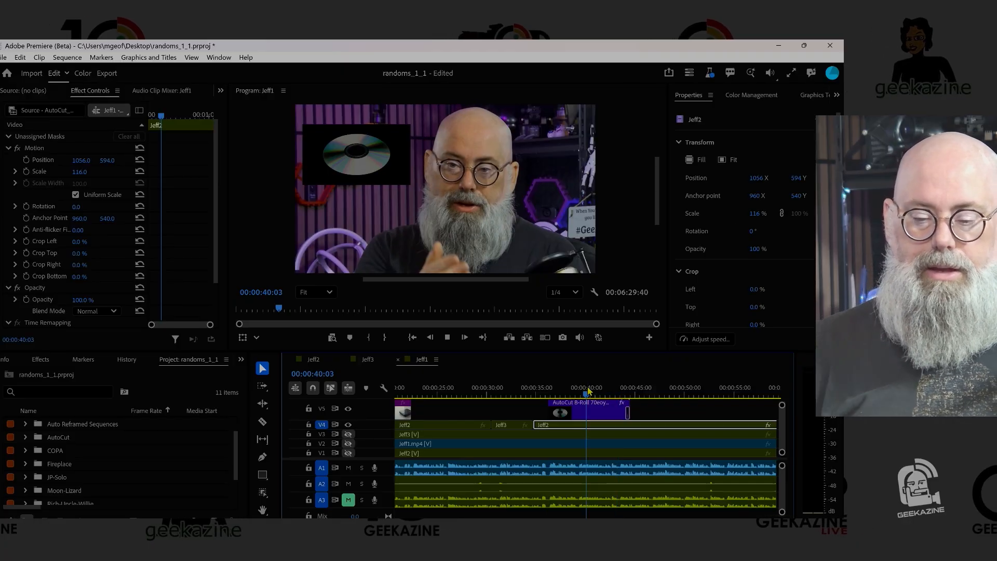
key(space)
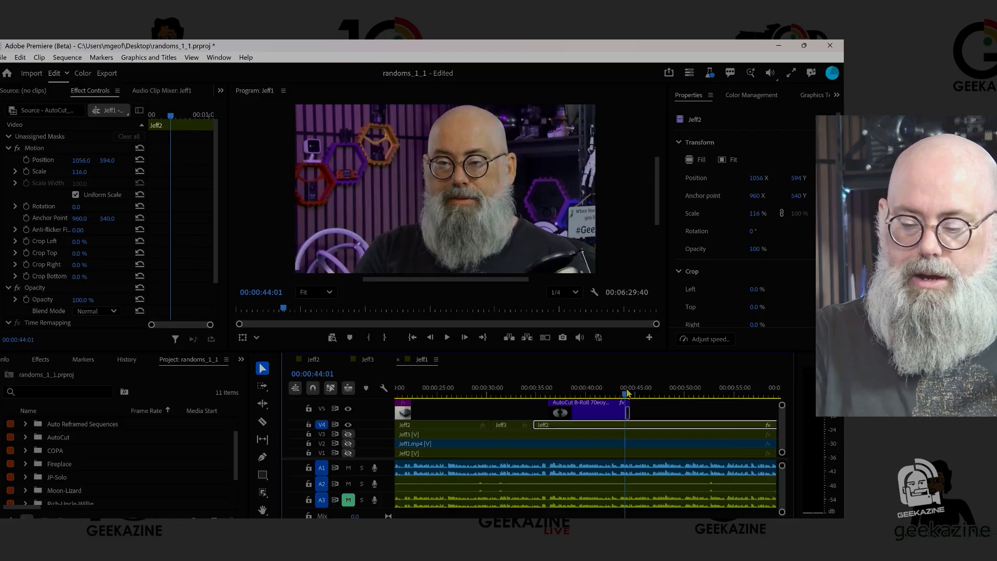
- Keyframe the V4 camera clip from position 1056, 594 at scale 116 at 00:00:43:58 to 960, 540 at scale 100 at 00:00:44:38
drag(627, 393, 627, 393)
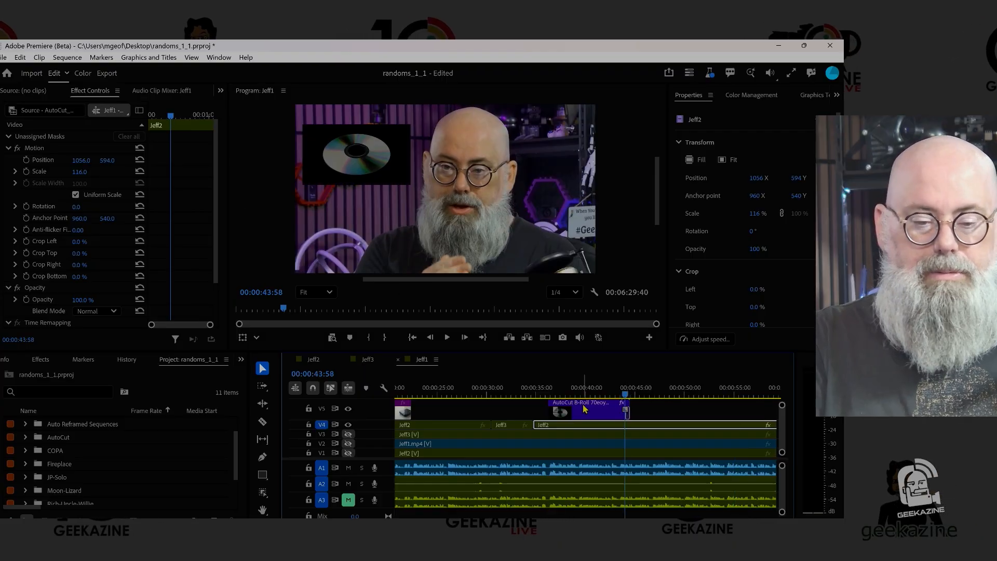
click(26, 160)
click(26, 172)
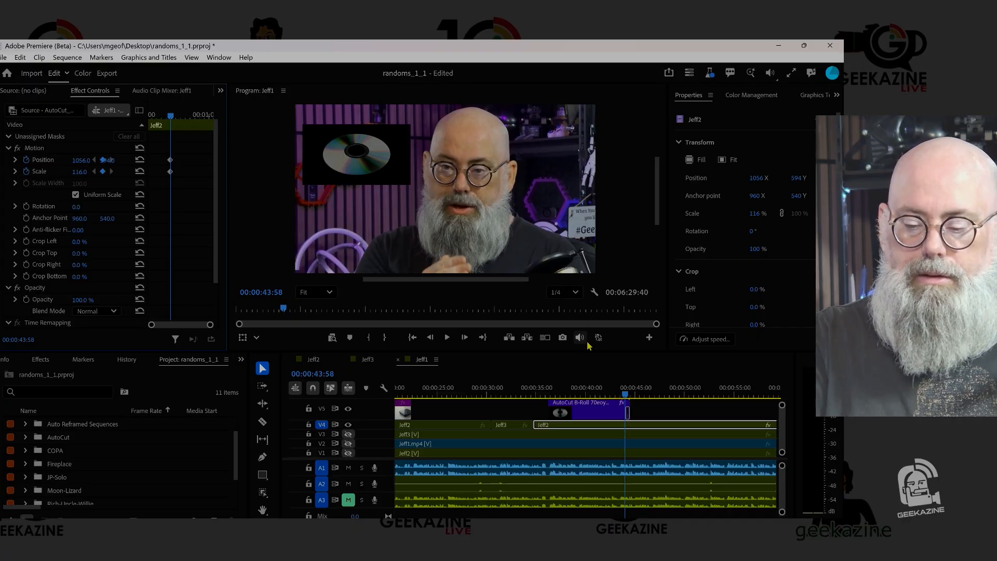
click(631, 393)
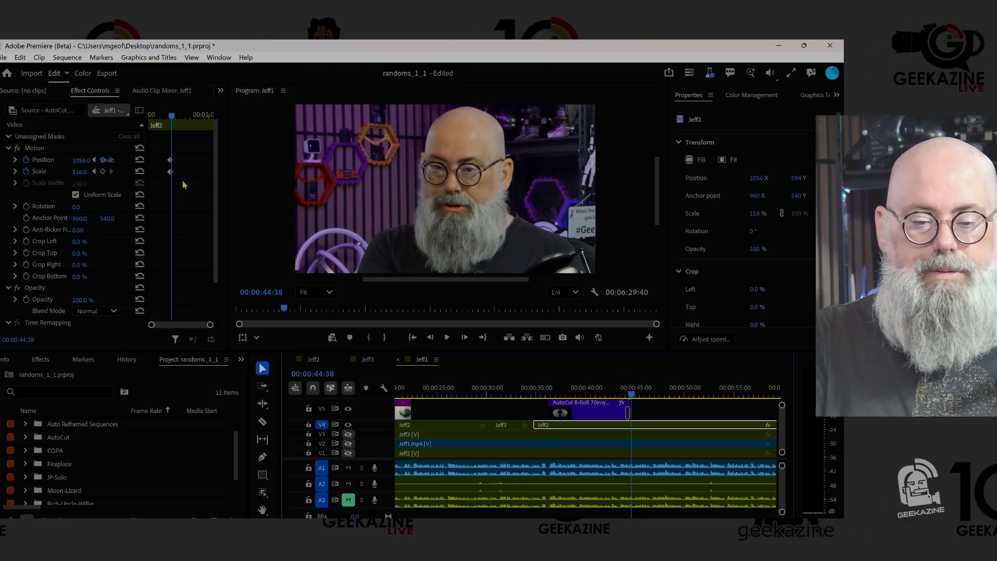
click(140, 160)
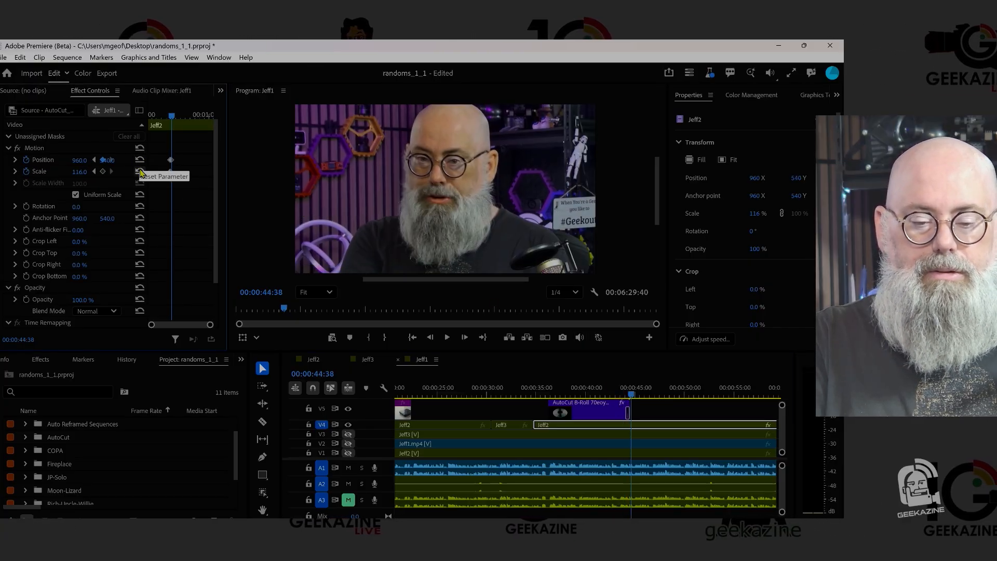
click(140, 171)
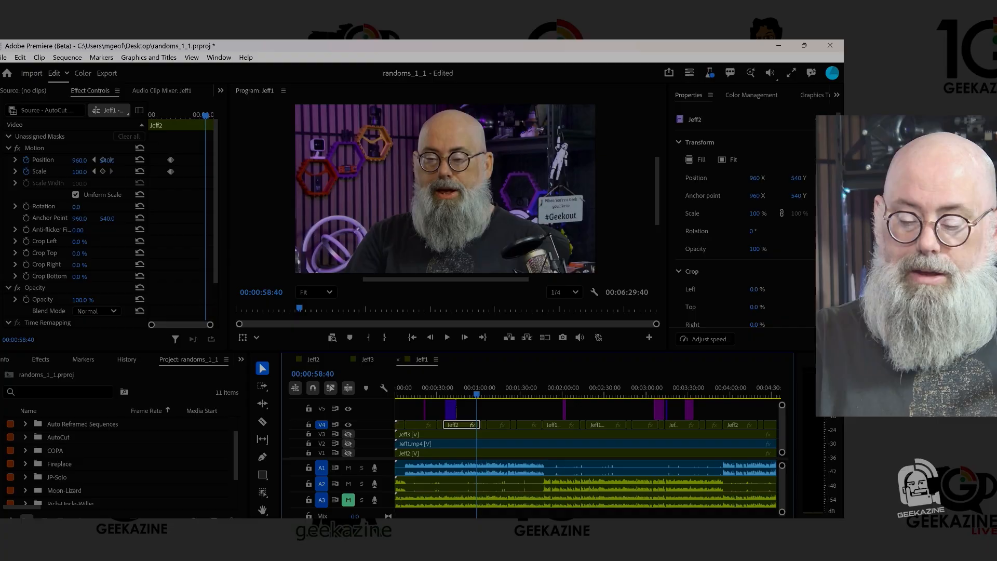
- Open AutoZoom in AutoCut, exclude audio track A3 from the analysis, and validate the entire timeline as the section to process
drag(568, 523, 664, 524)
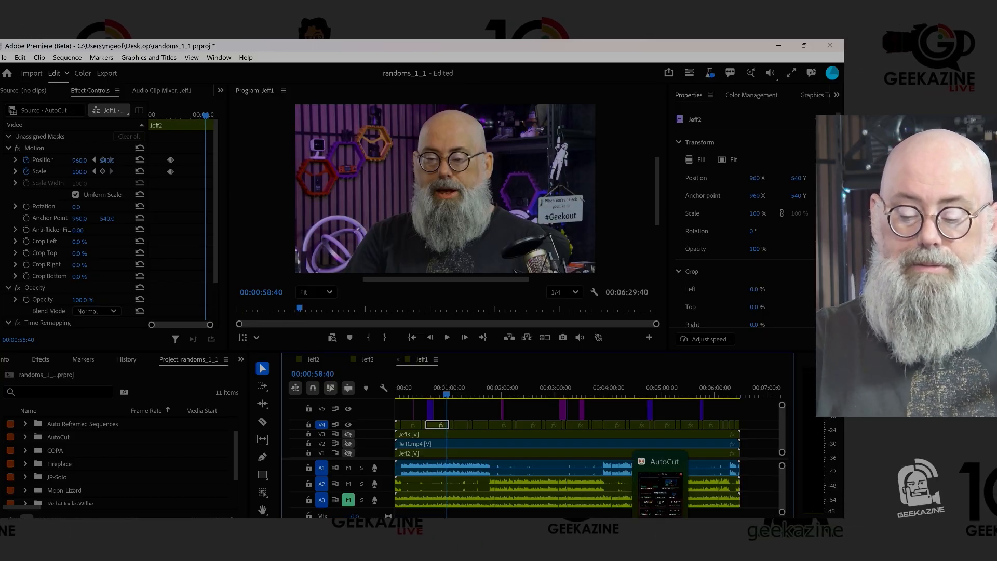
click(660, 491)
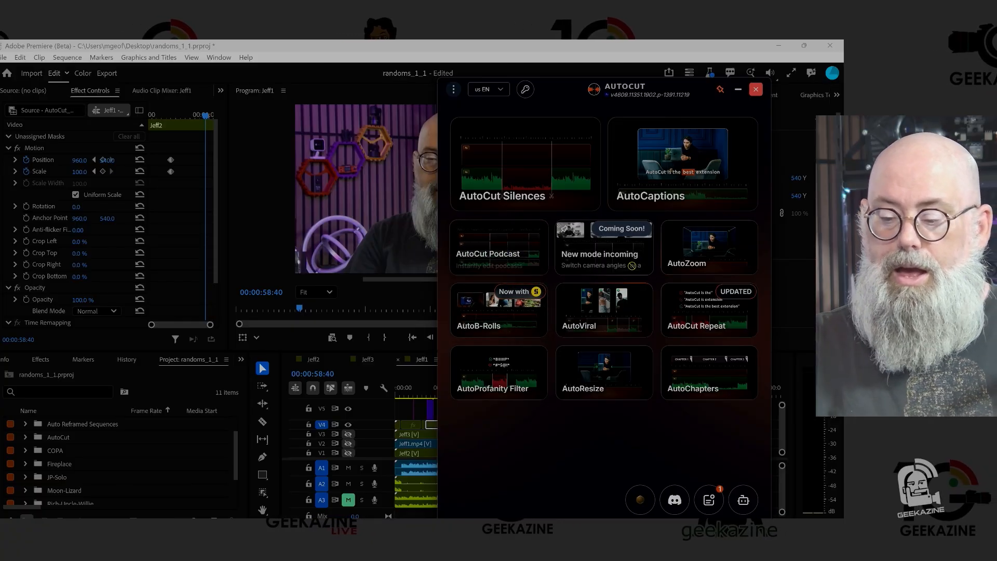
click(703, 246)
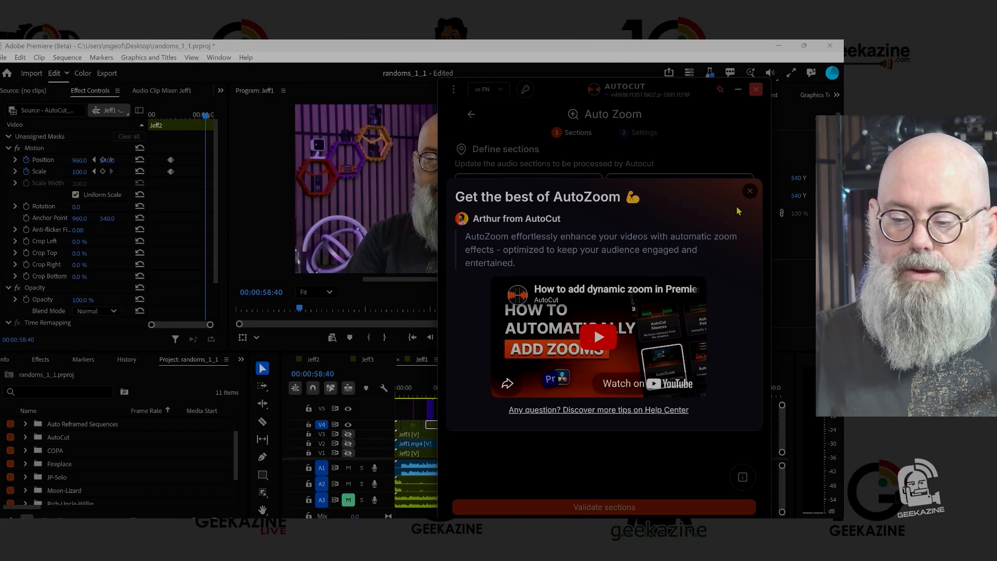
click(749, 192)
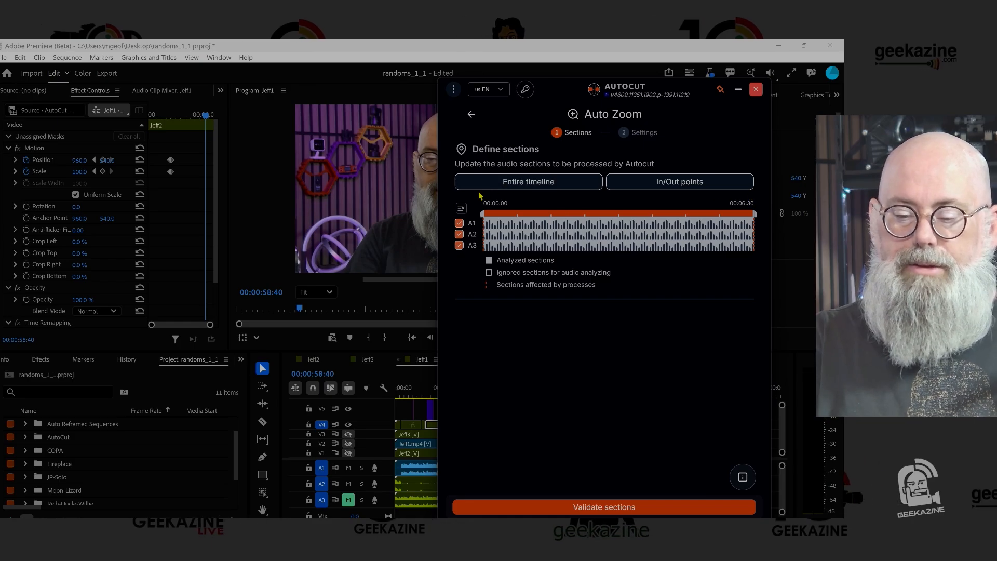
click(459, 245)
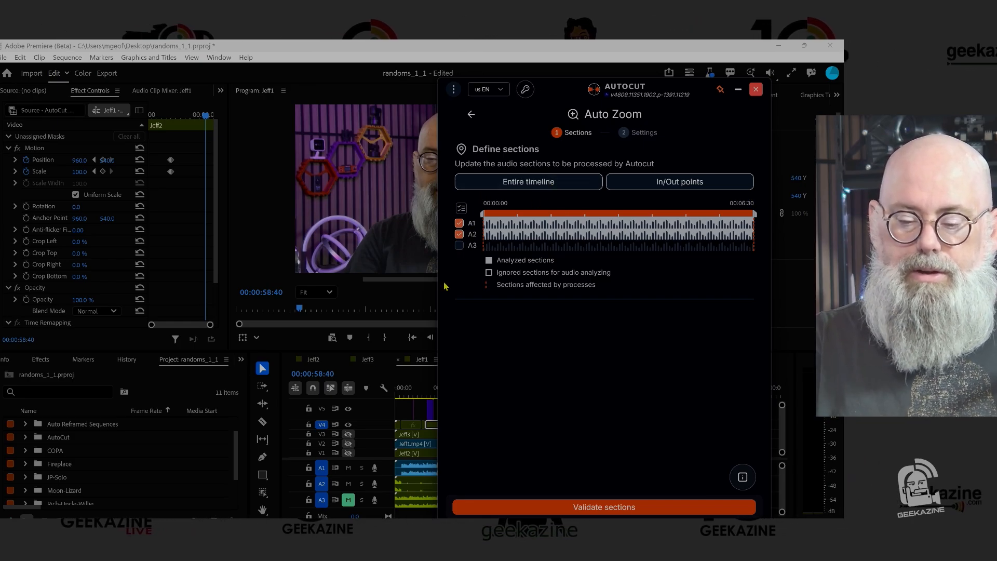
click(348, 500)
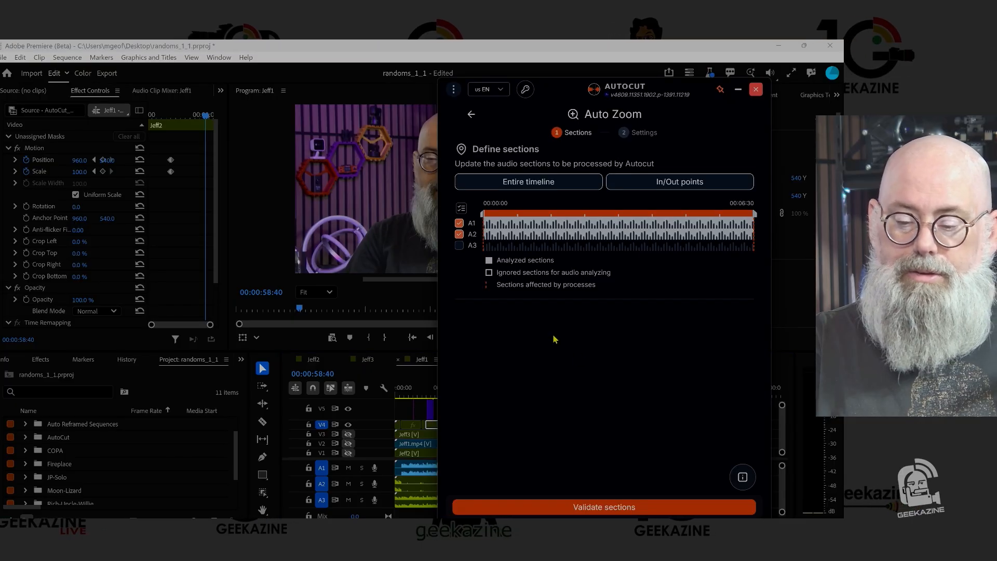
click(613, 512)
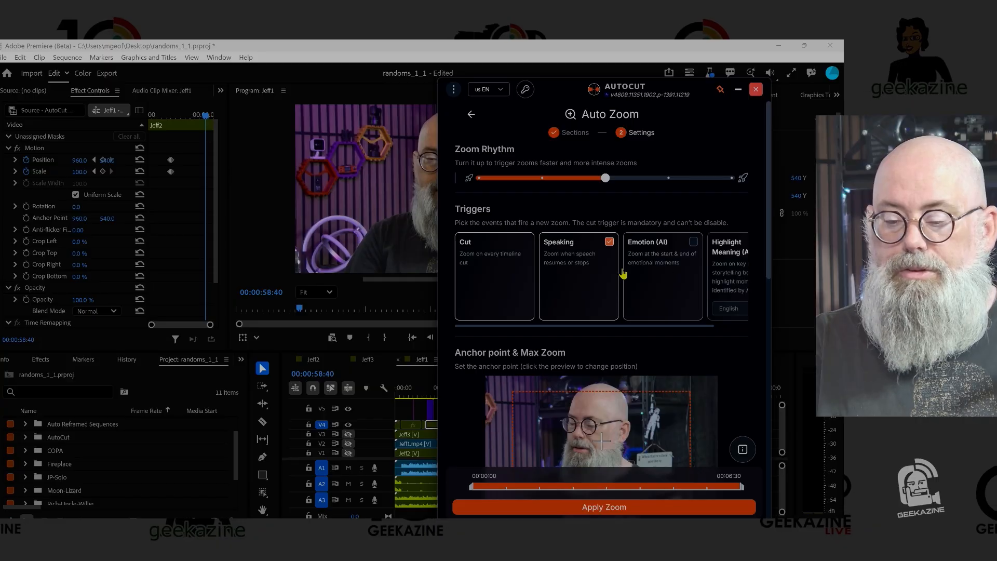
- Set the zoom anchor near the speaker's face with a 110% maximum, enable only Smooth and Snap-In styles, target above track V5, and apply the zooms
scroll(569, 292, down, 3)
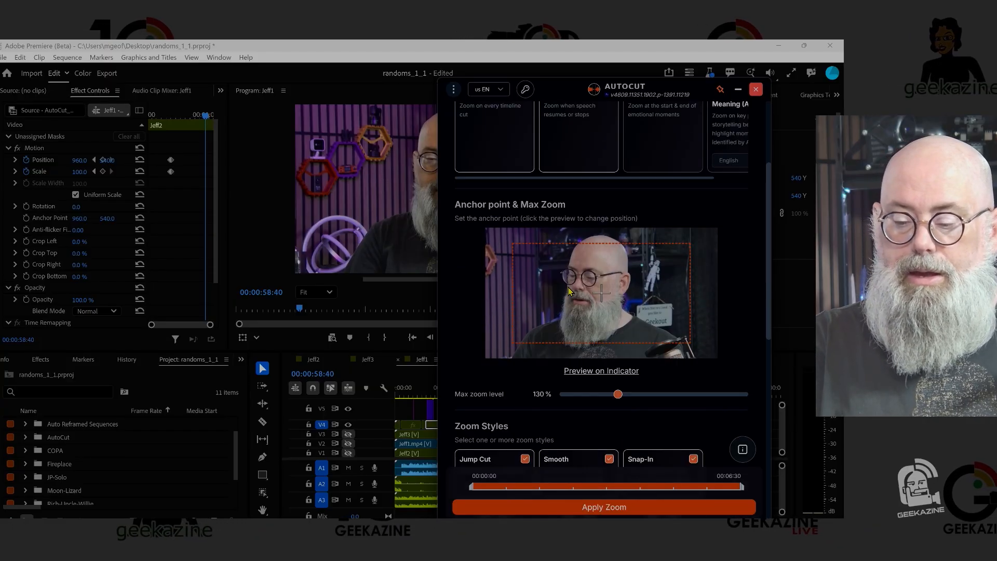
drag(570, 292, 638, 273)
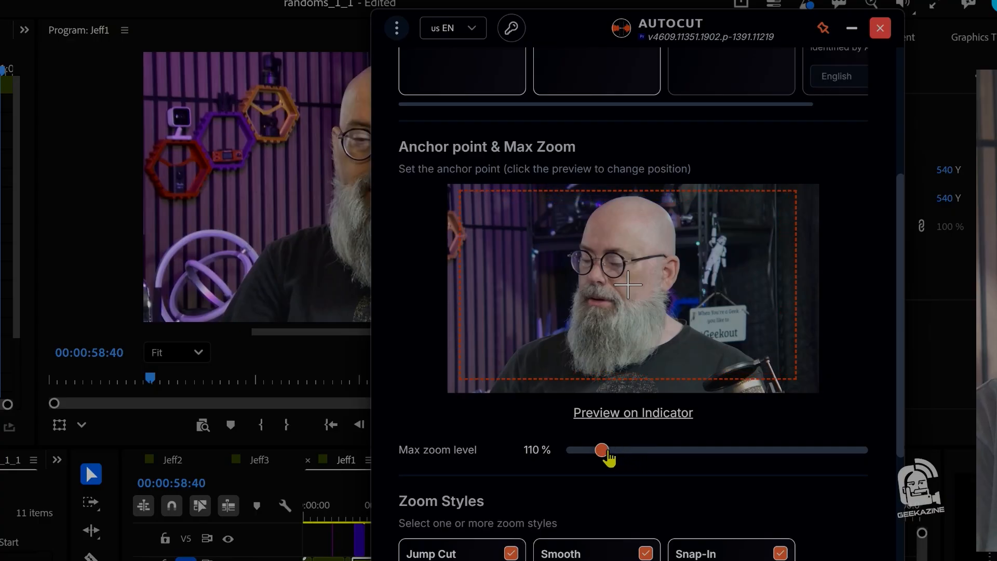
scroll(702, 471, down, 4)
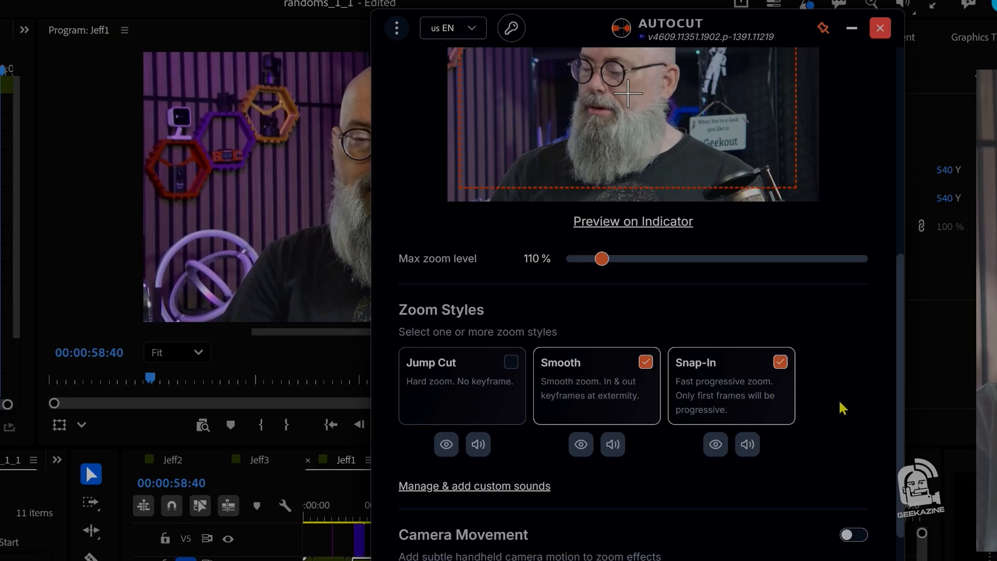
scroll(842, 408, down, 3)
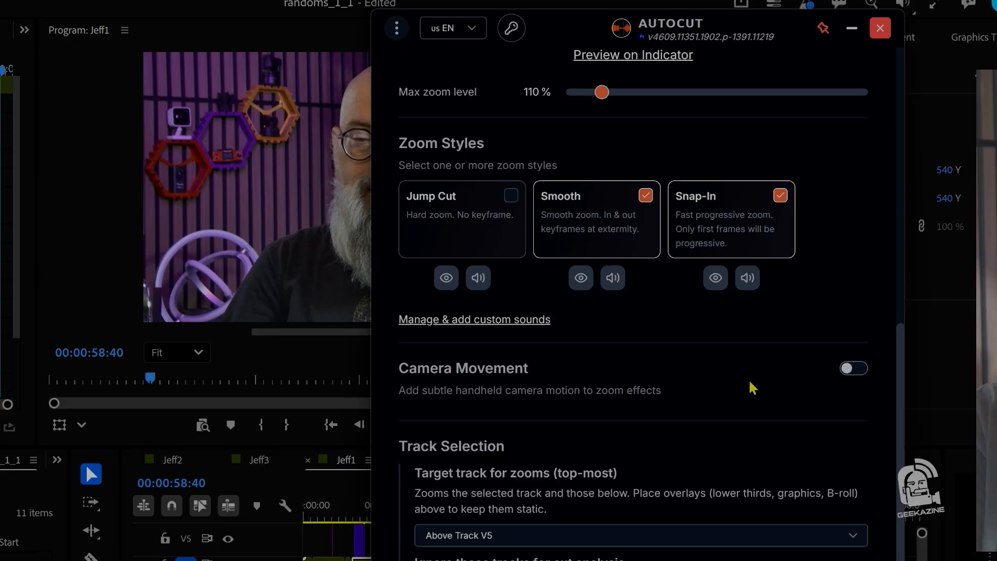
scroll(752, 388, down, 5)
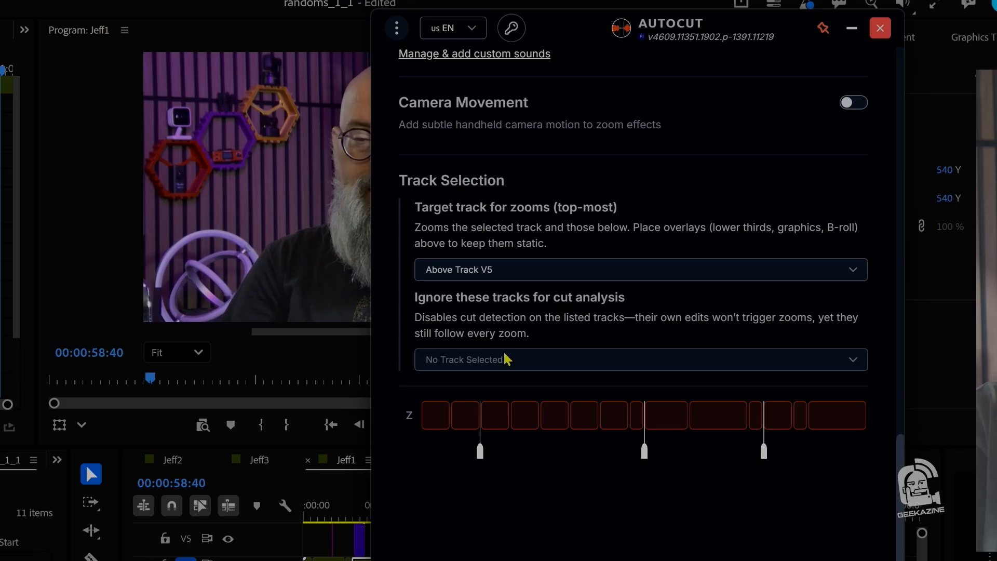
mouse_move(555, 411)
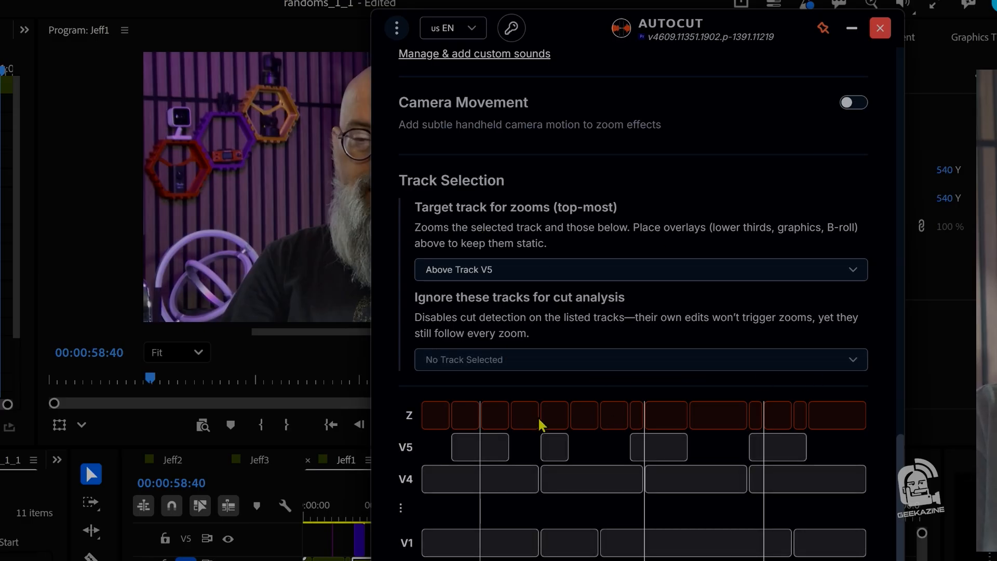
scroll(615, 447, down, 1)
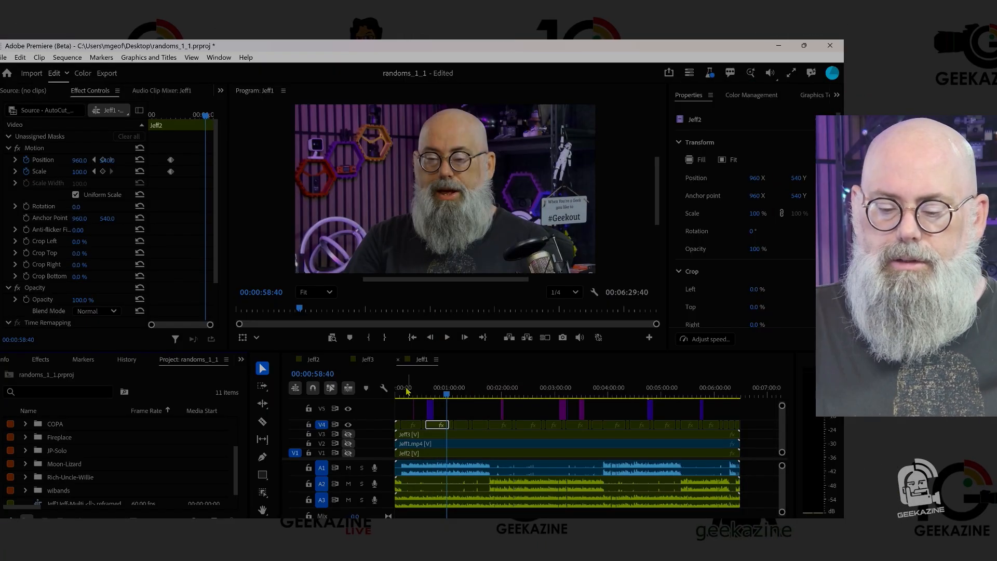
- Play the sequence from near its start through the CD B-Roll to check the automatic zooms, and save the project
drag(406, 388, 403, 390)
key(space)
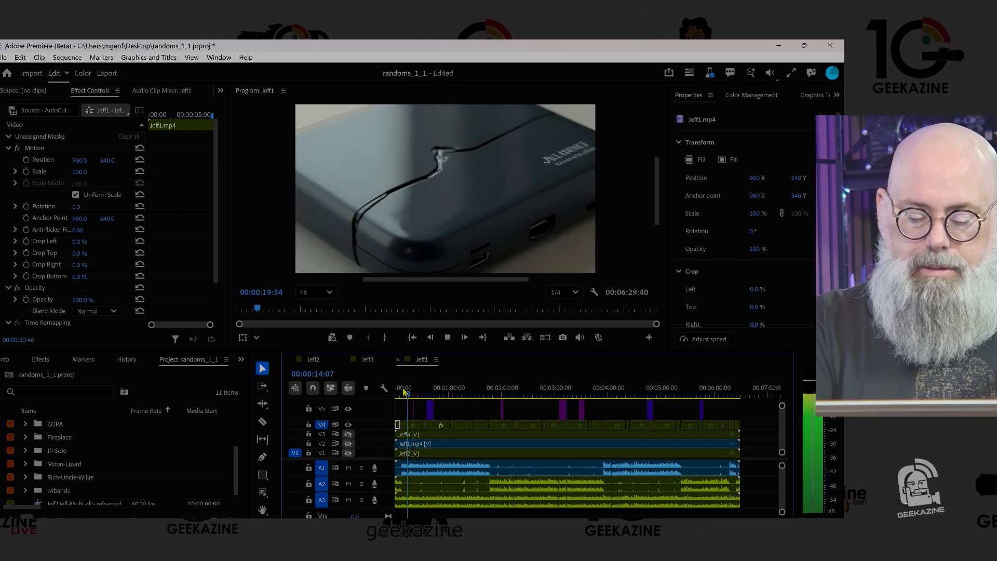
key(space)
key(ctrl+s)
key(space)
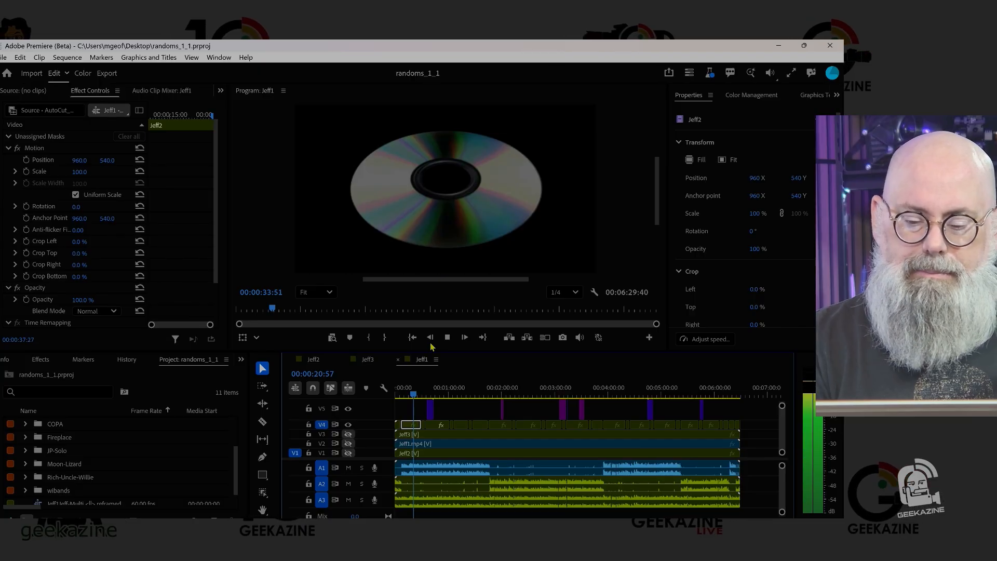
key(space)
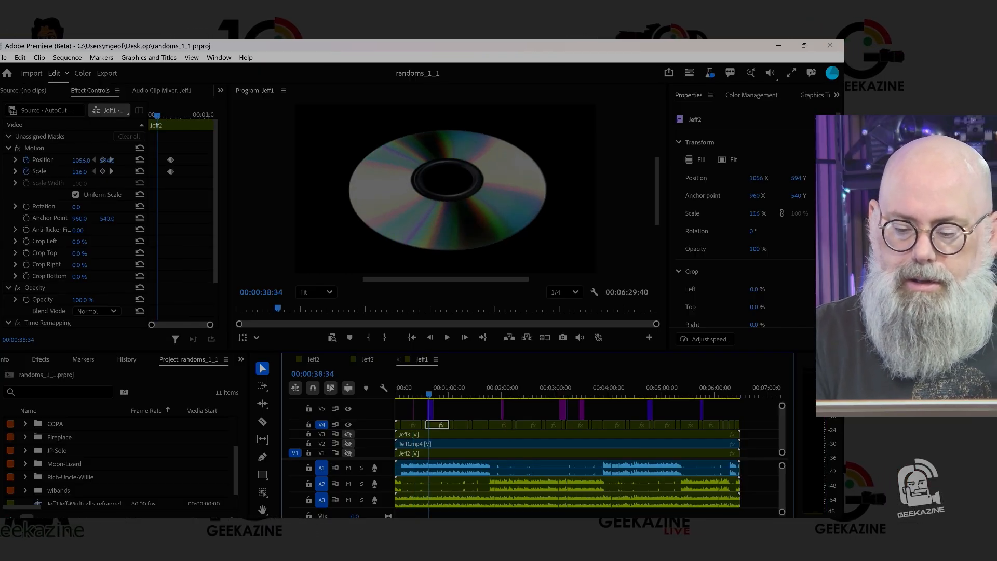
- Turn off the Motion effect on the short split-screen V4 clip at 00:00:31:51
drag(778, 524, 390, 525)
drag(486, 524, 467, 525)
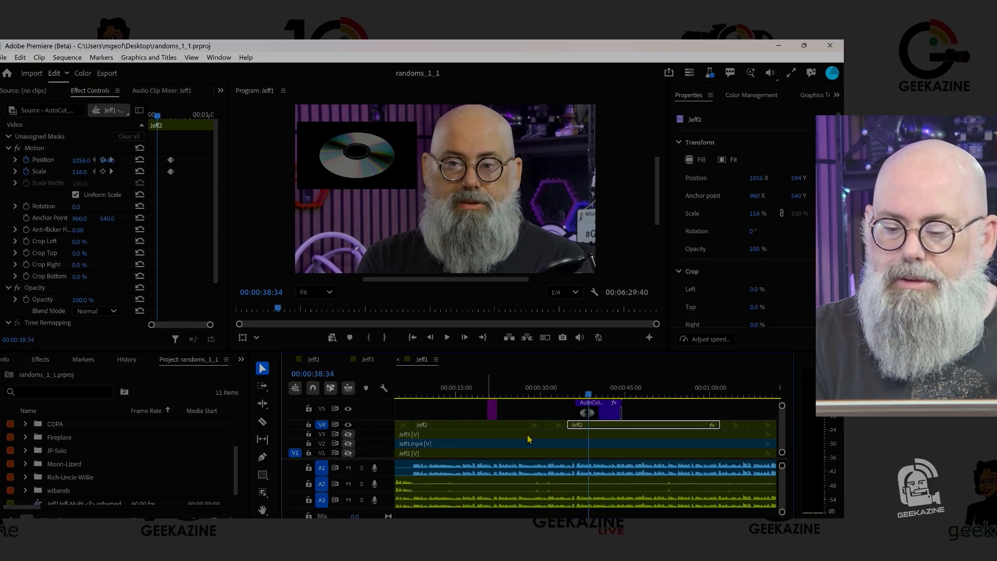
click(552, 387)
click(554, 424)
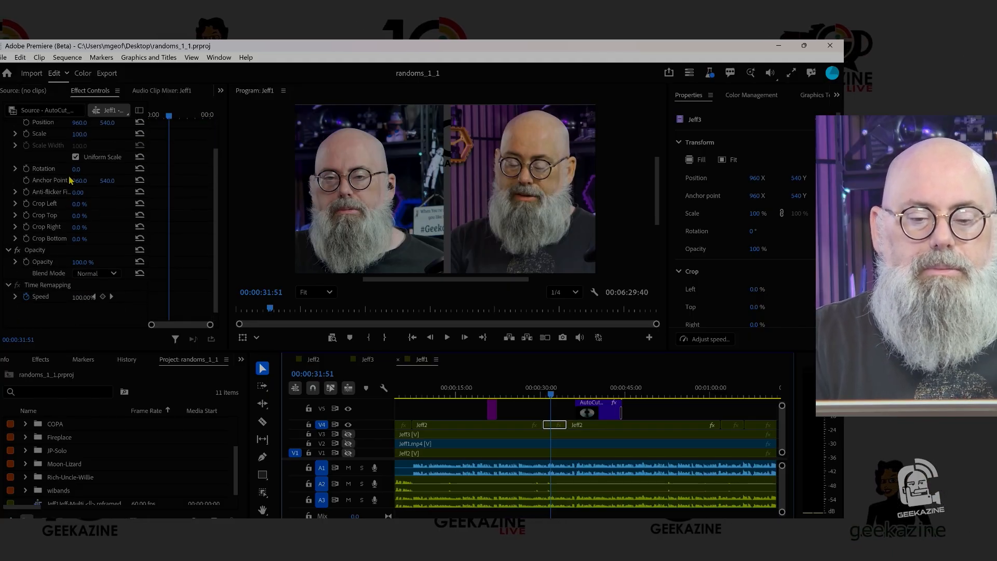
click(18, 148)
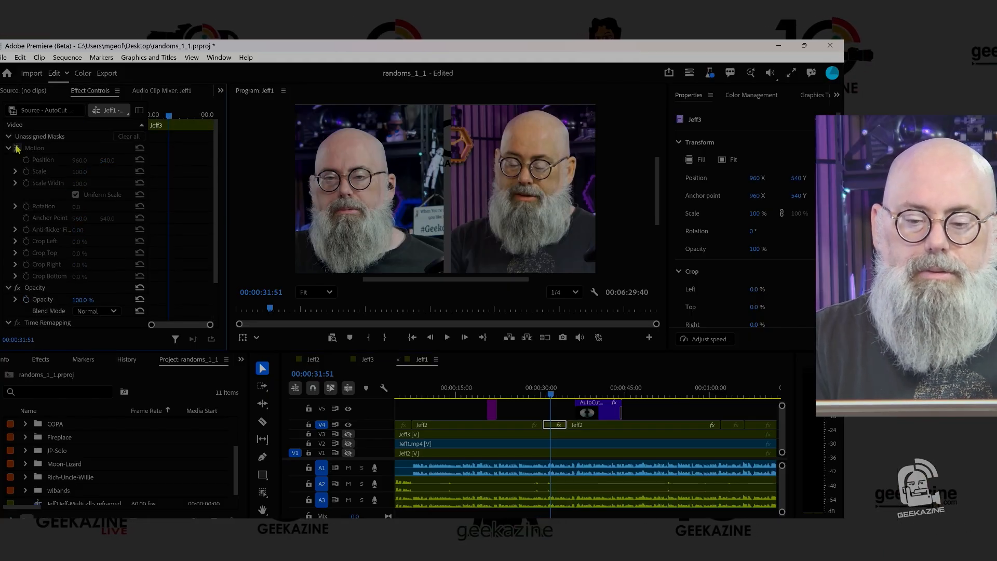
- Compare the framing of the next V4 clip at 00:00:35:23 with its Motion effect off and on, leaving the effect enabled
key(Down)
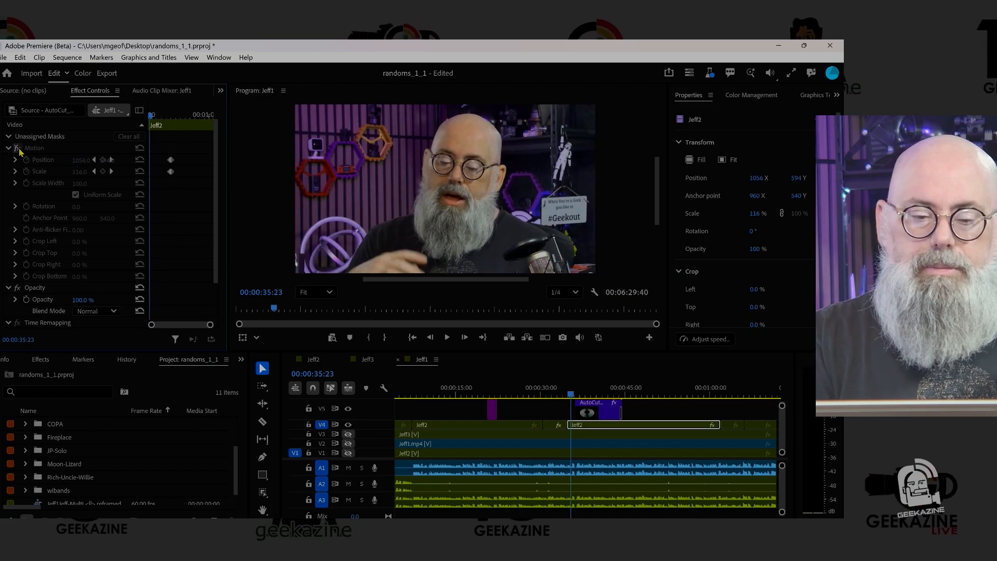
click(17, 148)
click(17, 148)
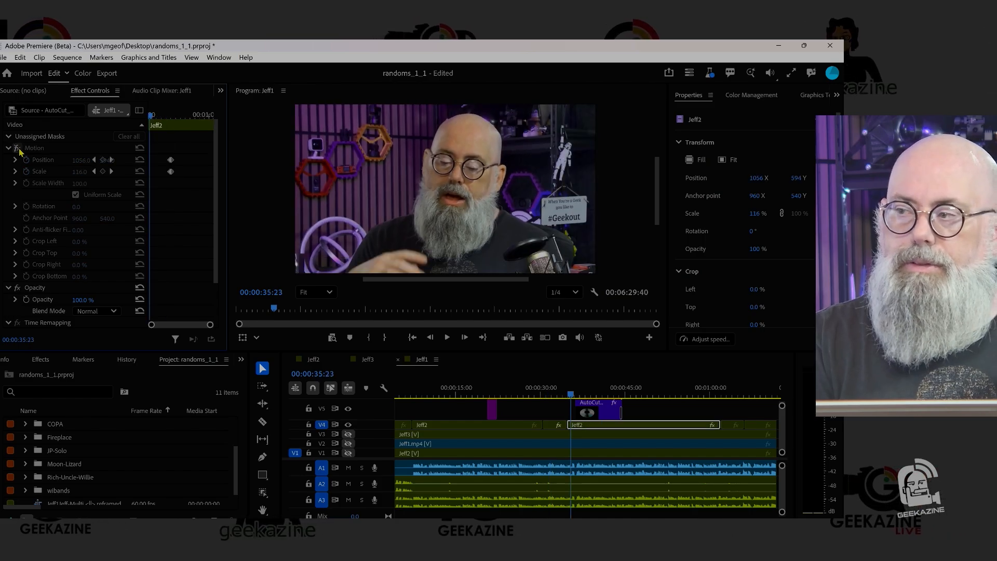
click(19, 150)
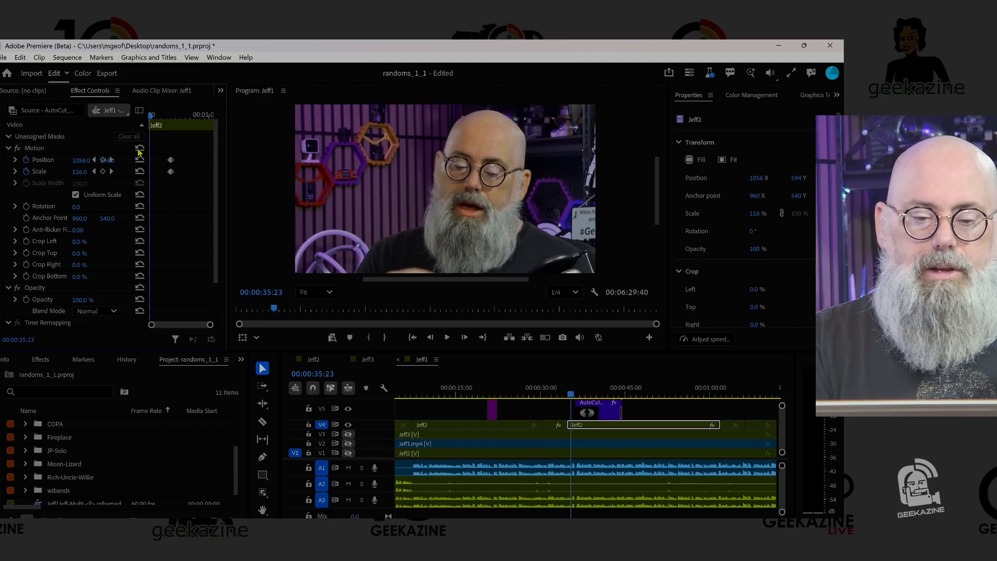
- Re-enable the Motion effect on the short split-screen V4 clip at 00:00:32:09 and set its scale to 95
click(552, 394)
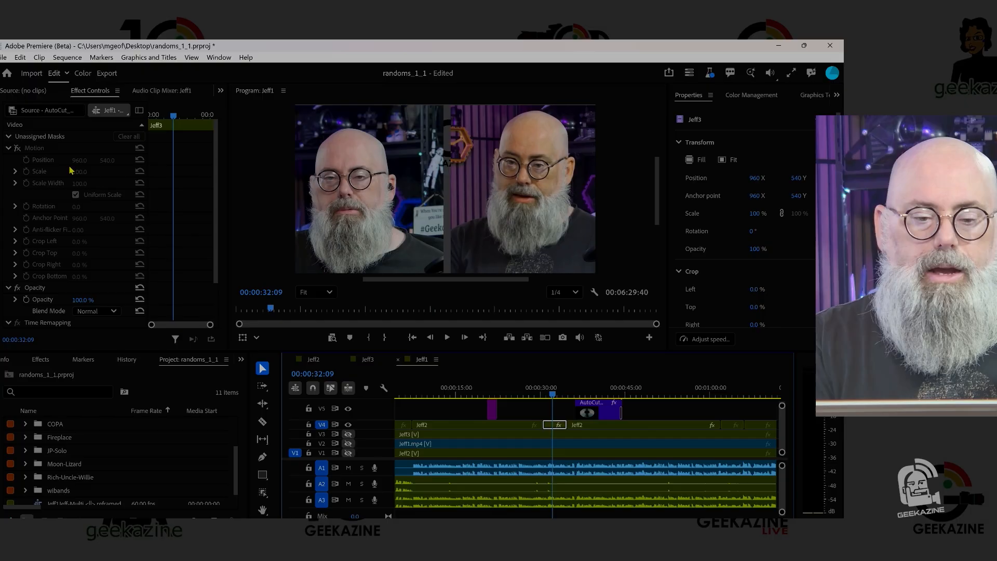
click(18, 150)
click(18, 149)
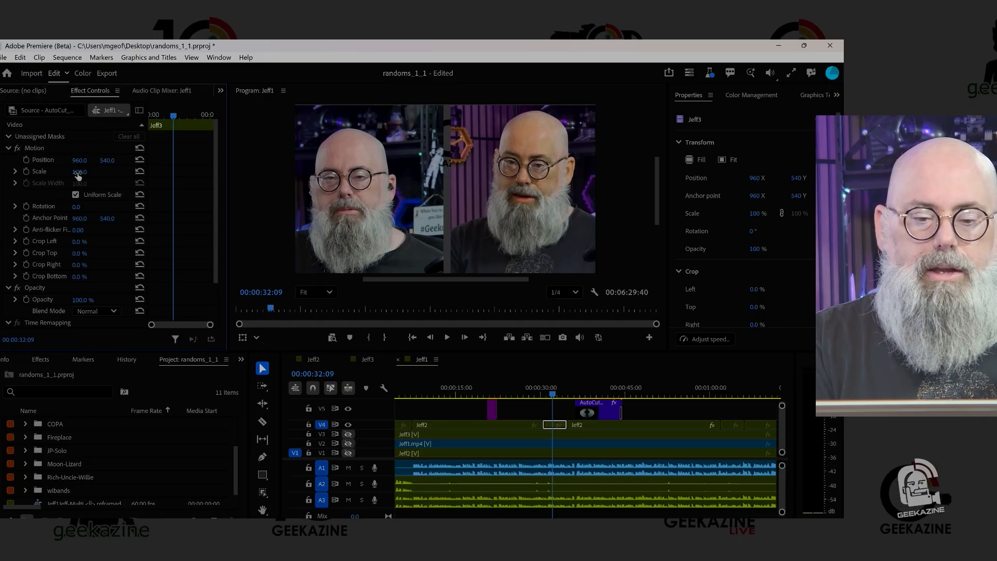
mouse_move(77, 171)
mouse_down()
mouse_move(27, 171)
mouse_move(73, 172)
mouse_up()
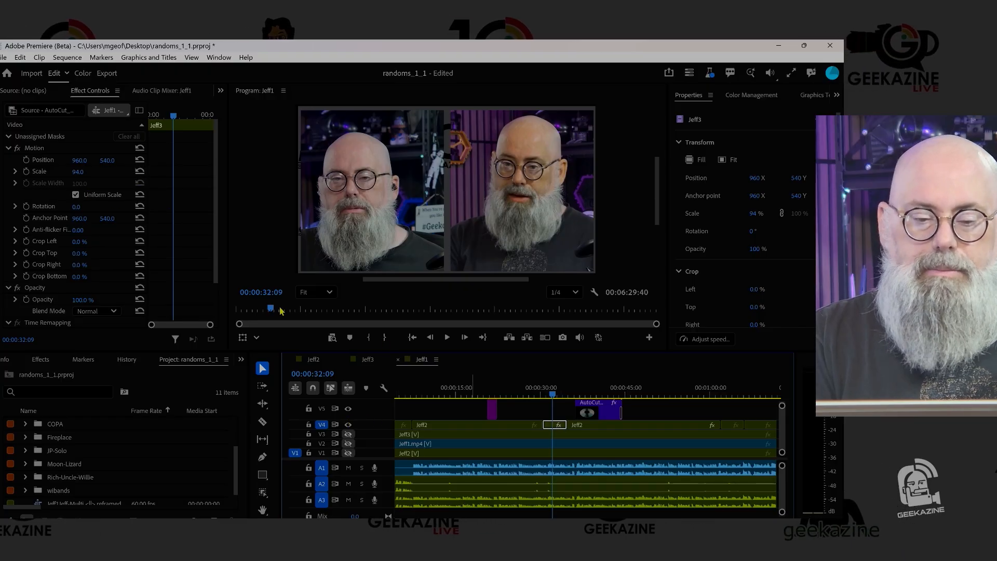
click(85, 171)
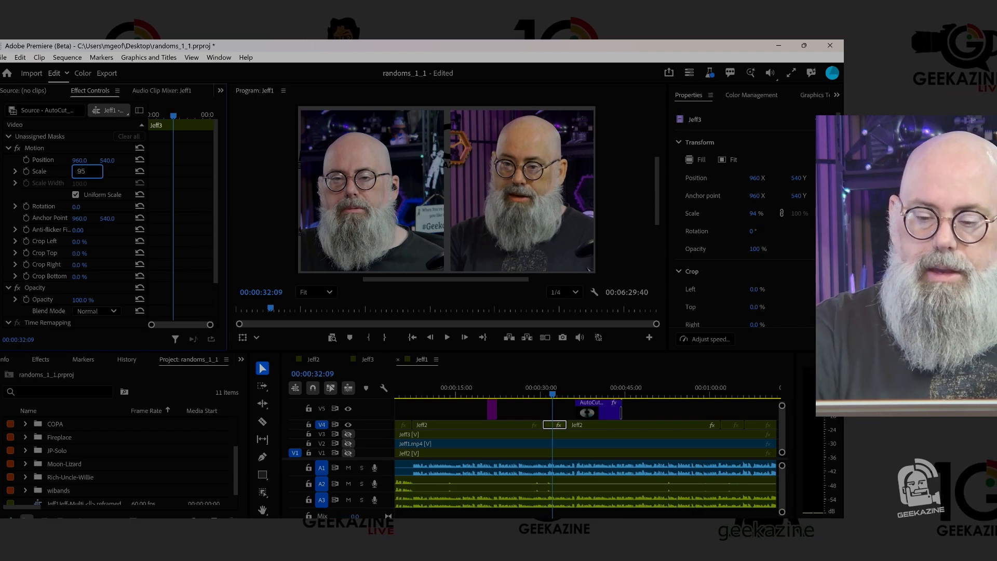
key(Return)
- Play the sequence and scrub through the timeline back to 00:00:12:25 to review the edit
key(space)
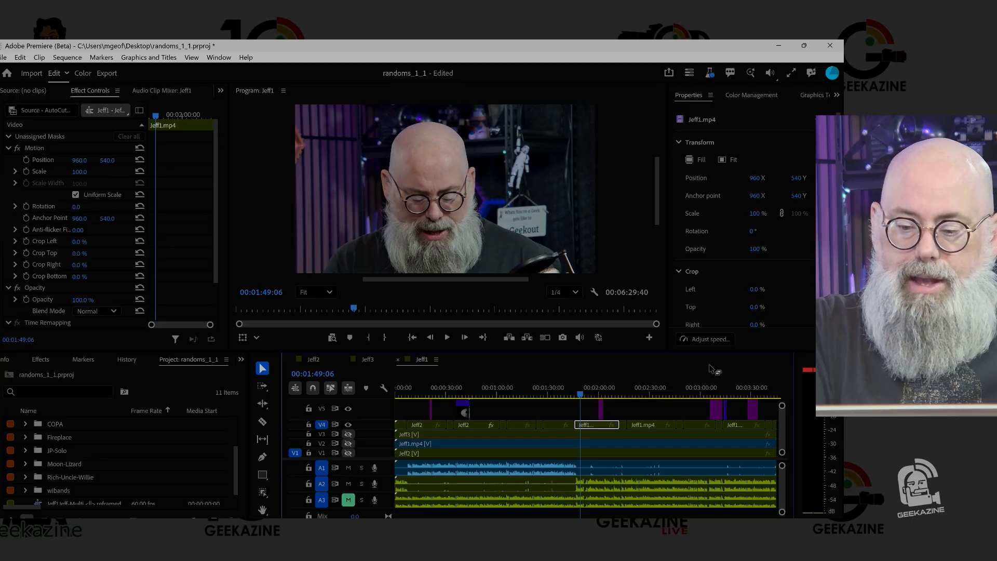
click(683, 395)
drag(683, 395, 420, 379)
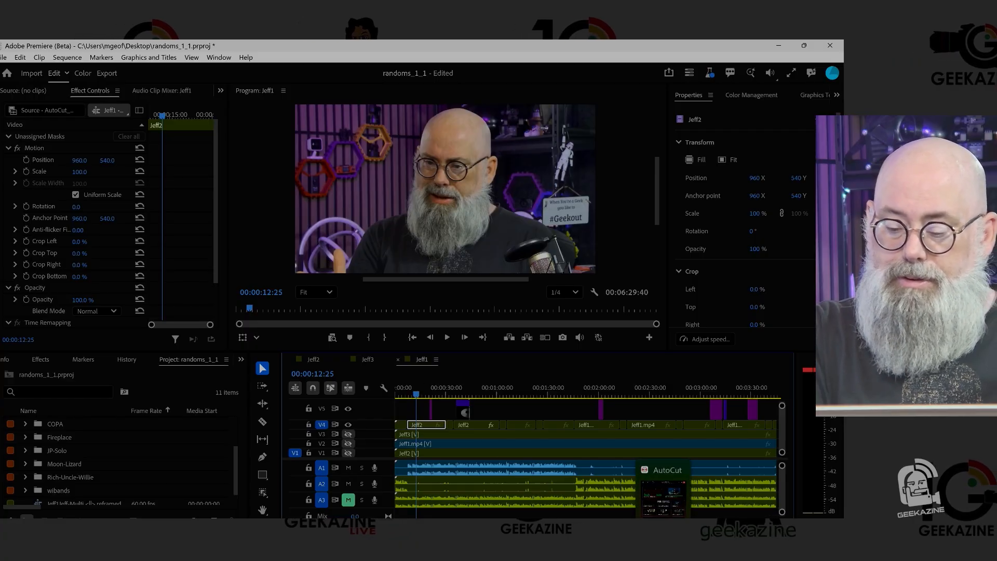
- Switch to AutoCut and examine the opening part of the AutoCut Repeat transcript for its struck-out repeated phrases
click(664, 491)
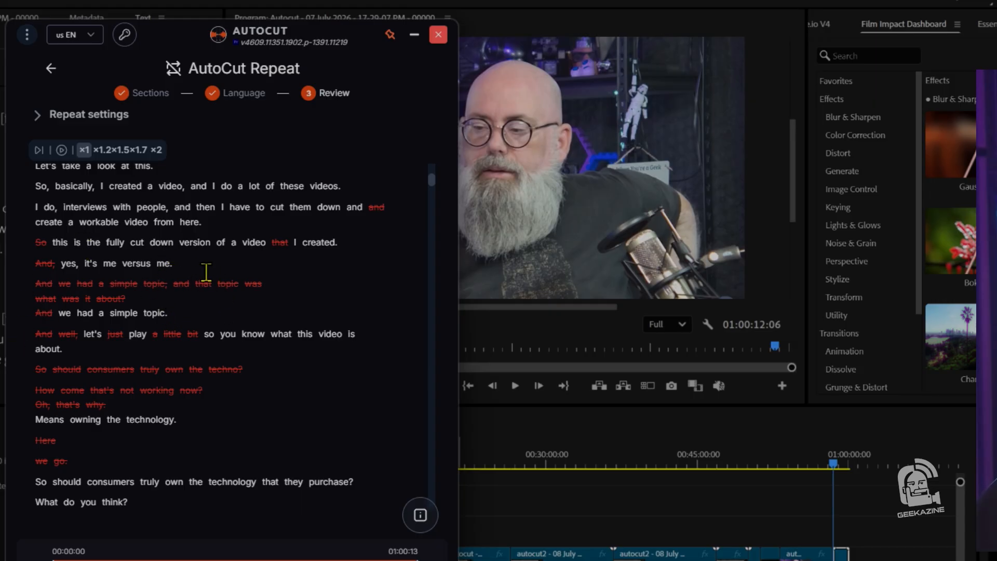
scroll(188, 238, up, 10)
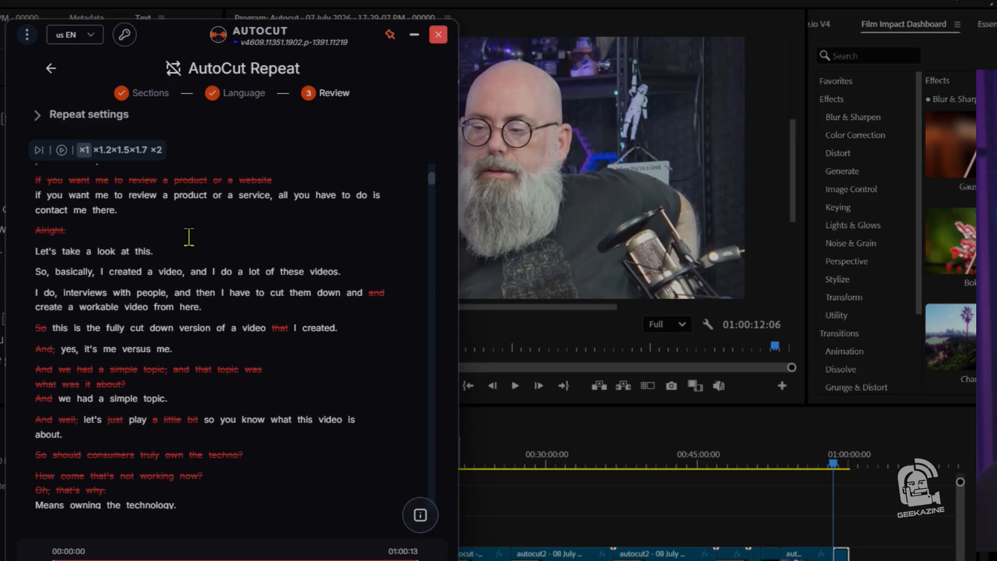
scroll(193, 244, up, 8)
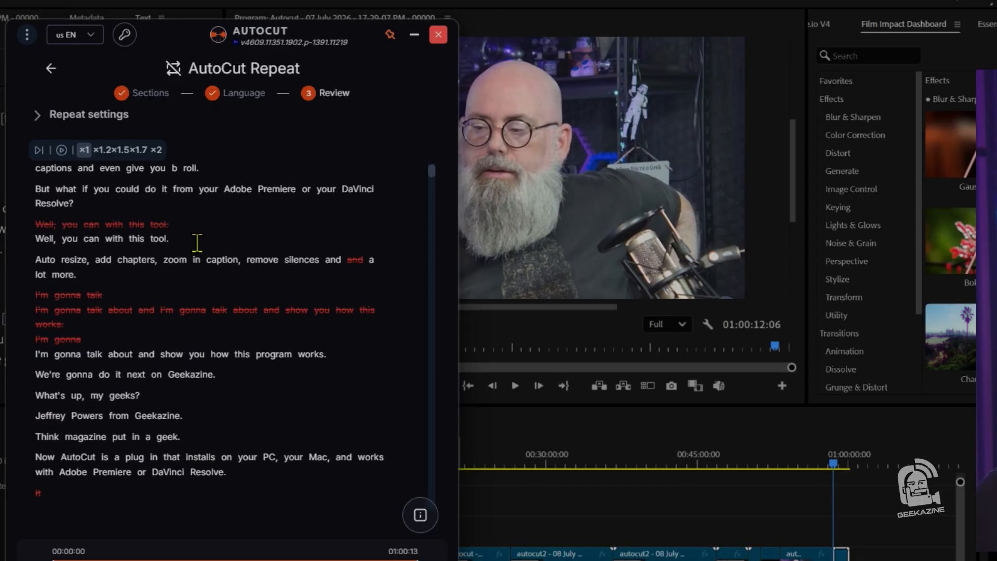
scroll(197, 243, up, 3)
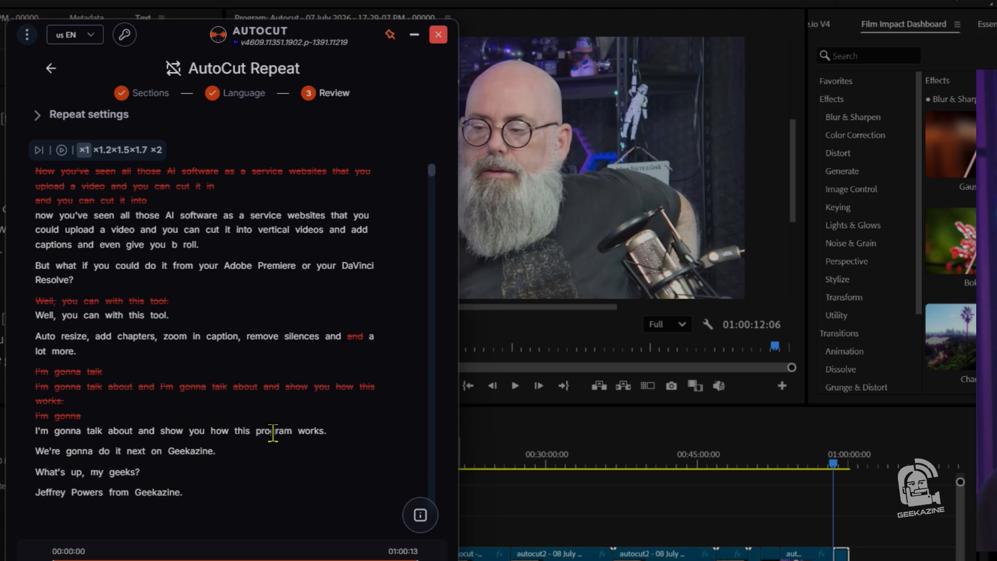
scroll(313, 459, down, 5)
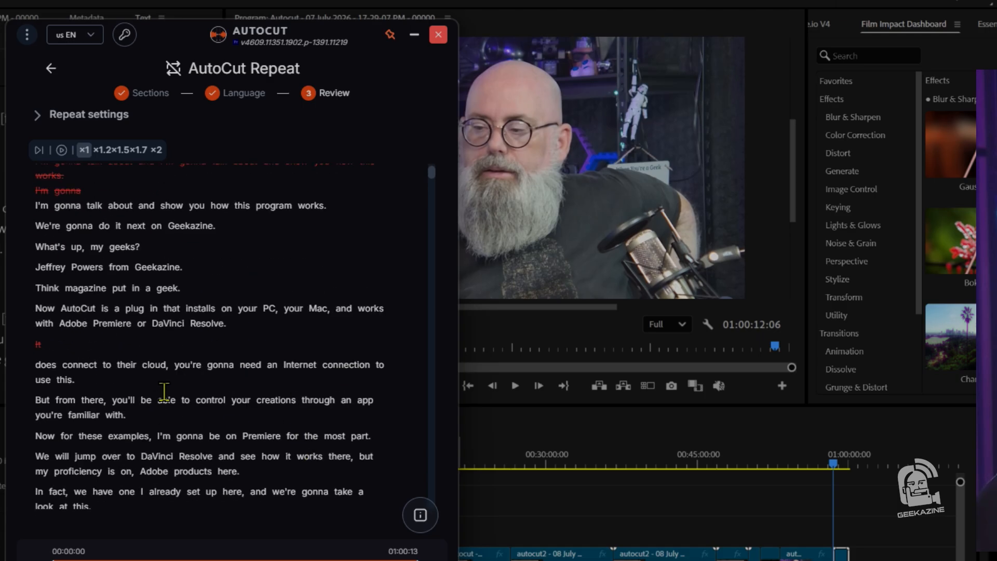
scroll(164, 392, down, 5)
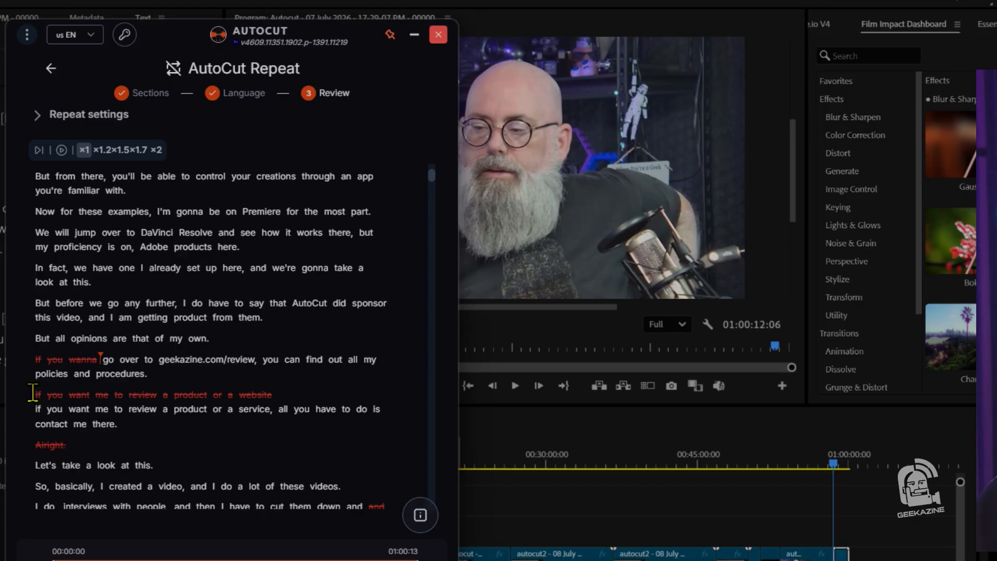
- Toggle cuts on the two "If you want me to review a product" takes, finally cutting the website take and keeping the service take
drag(32, 393, 292, 399)
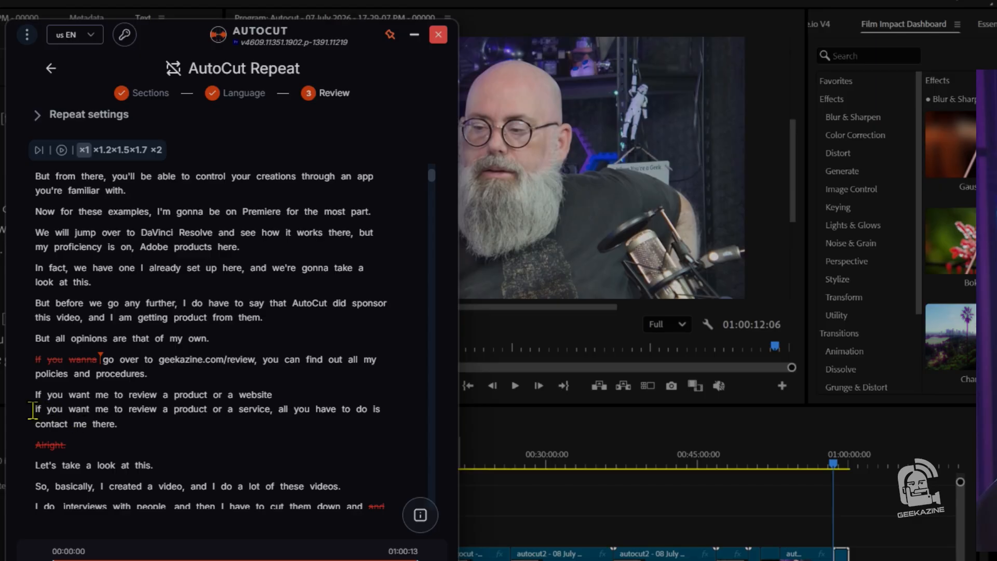
drag(32, 410, 157, 414)
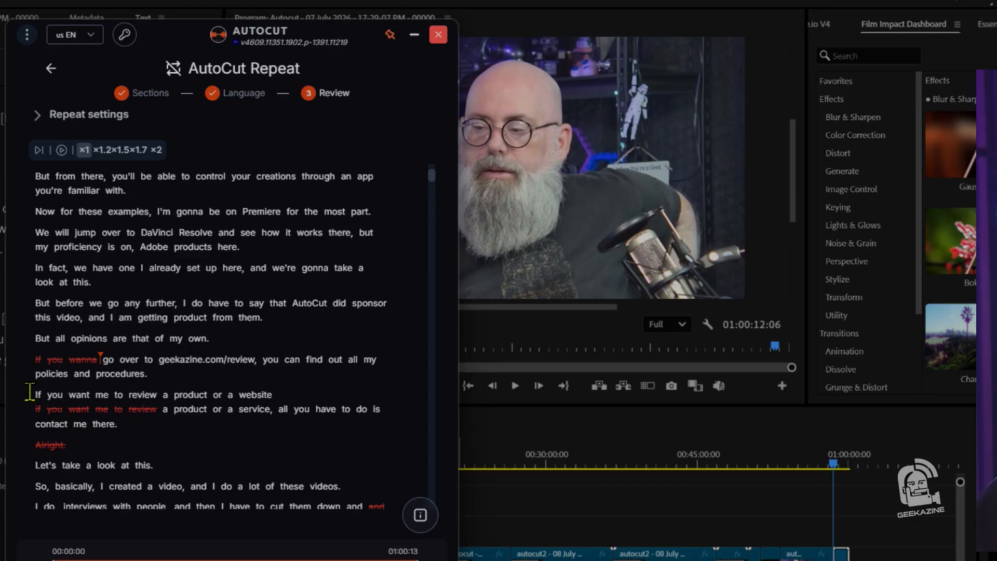
drag(32, 395, 147, 408)
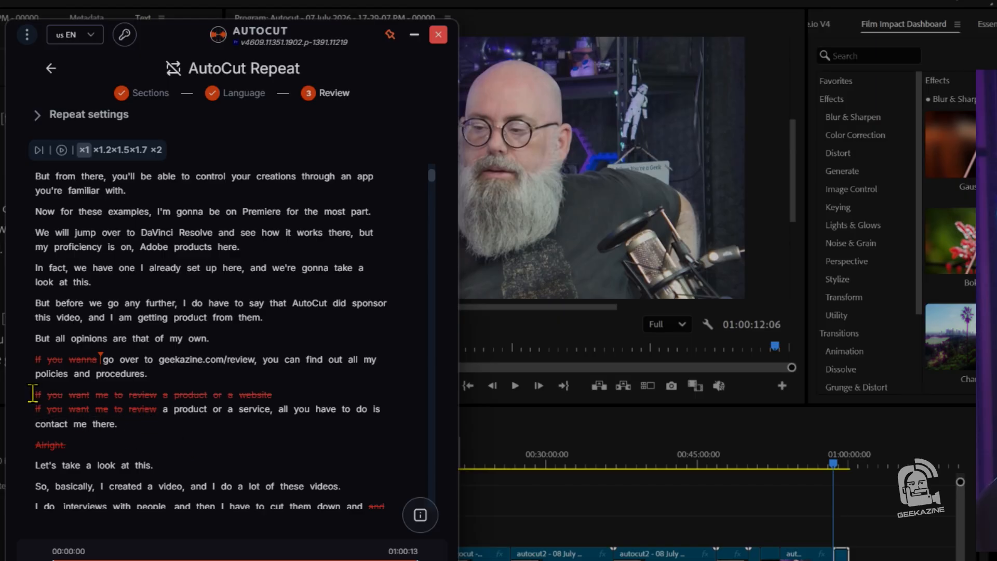
drag(32, 393, 285, 401)
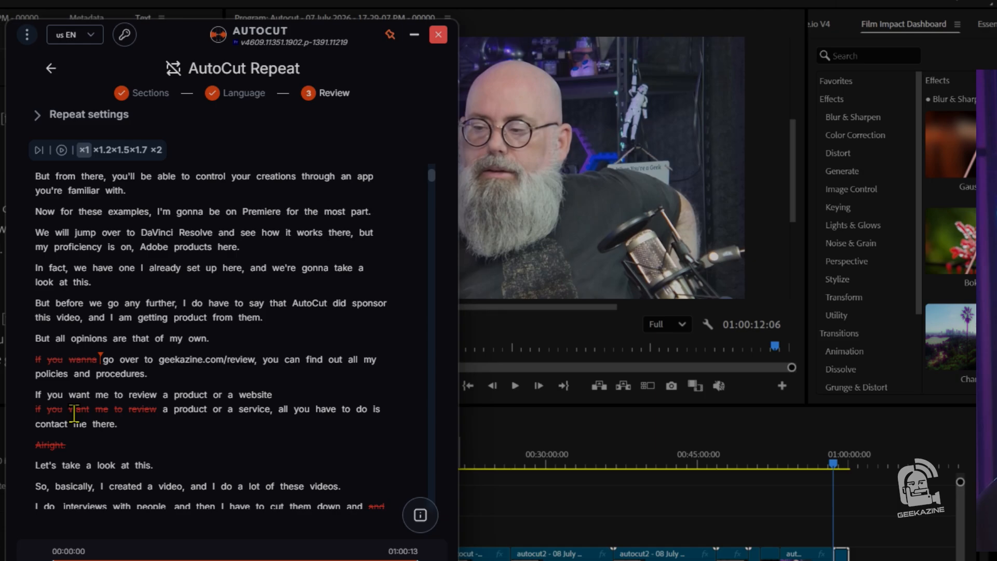
drag(33, 408, 162, 410)
drag(353, 410, 39, 411)
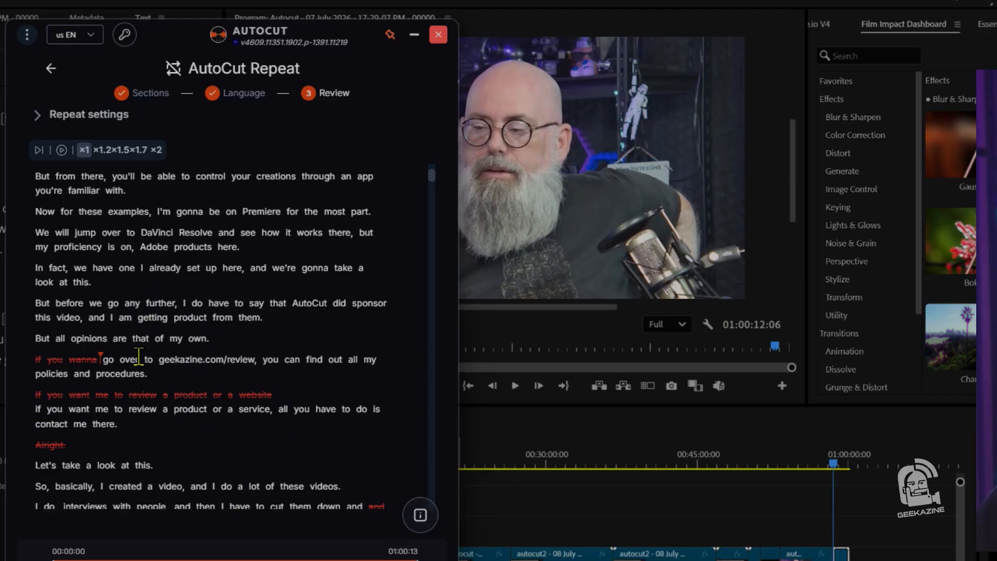
- Examine the rest of the AutoCut Repeat transcript to check which repeated phrases and filler words are marked for removal
scroll(149, 445, down, 12)
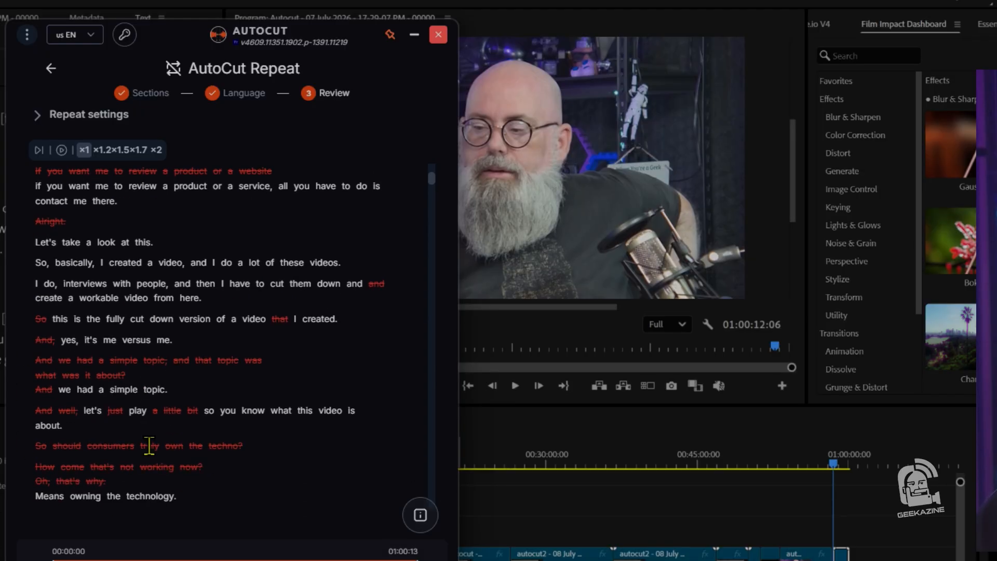
scroll(149, 445, down, 6)
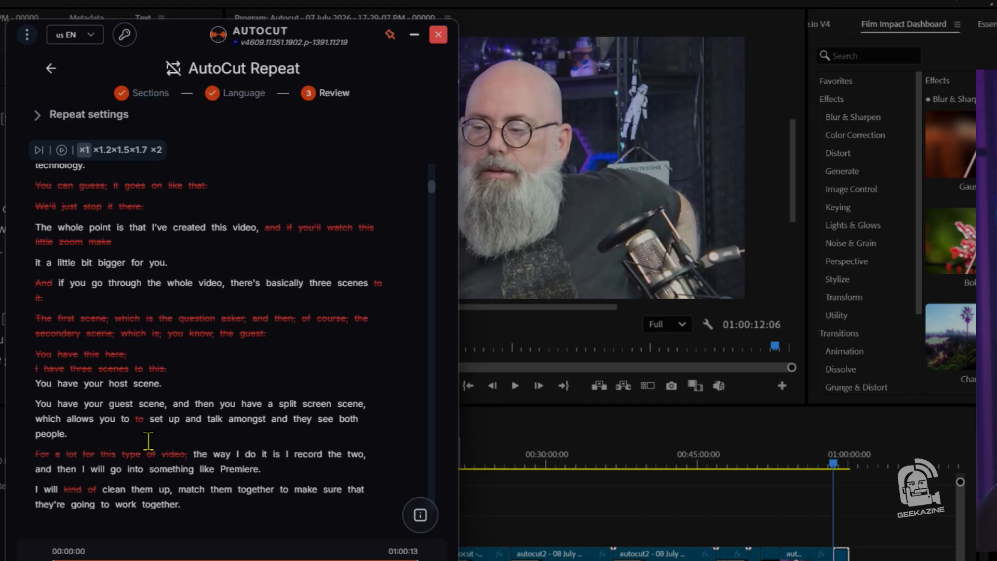
scroll(148, 441, down, 20)
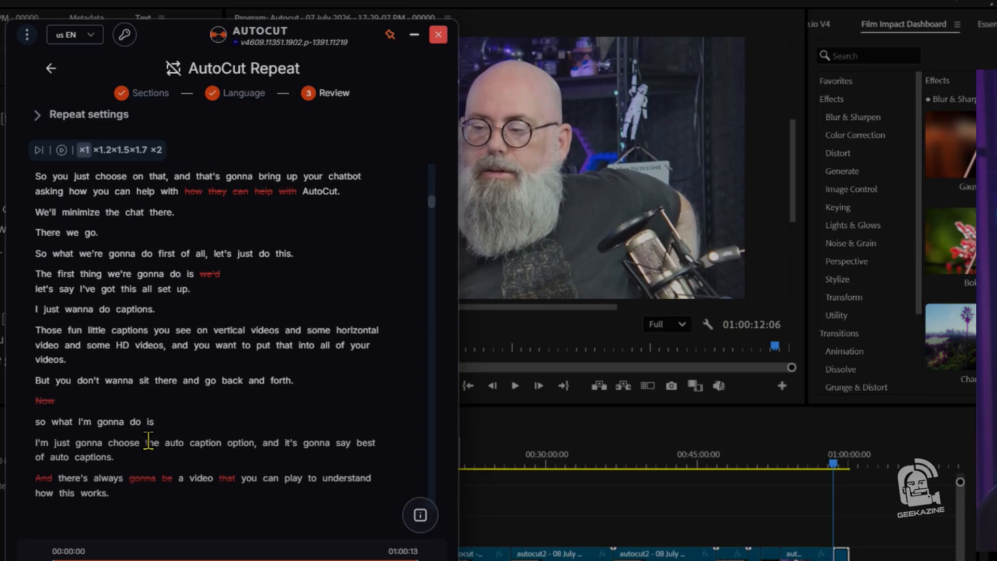
scroll(147, 442, down, 20)
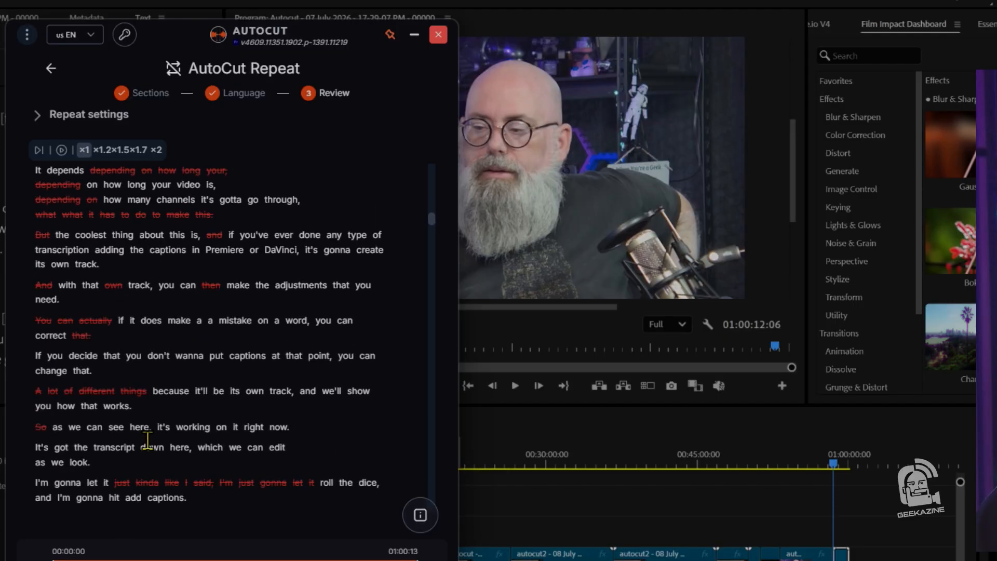
scroll(147, 440, up, 20)
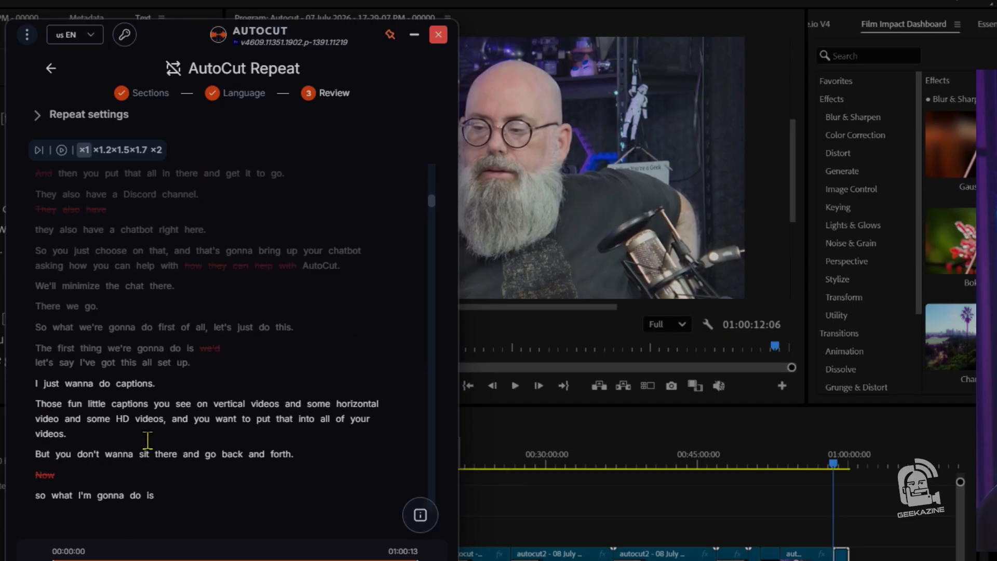
scroll(148, 440, up, 20)
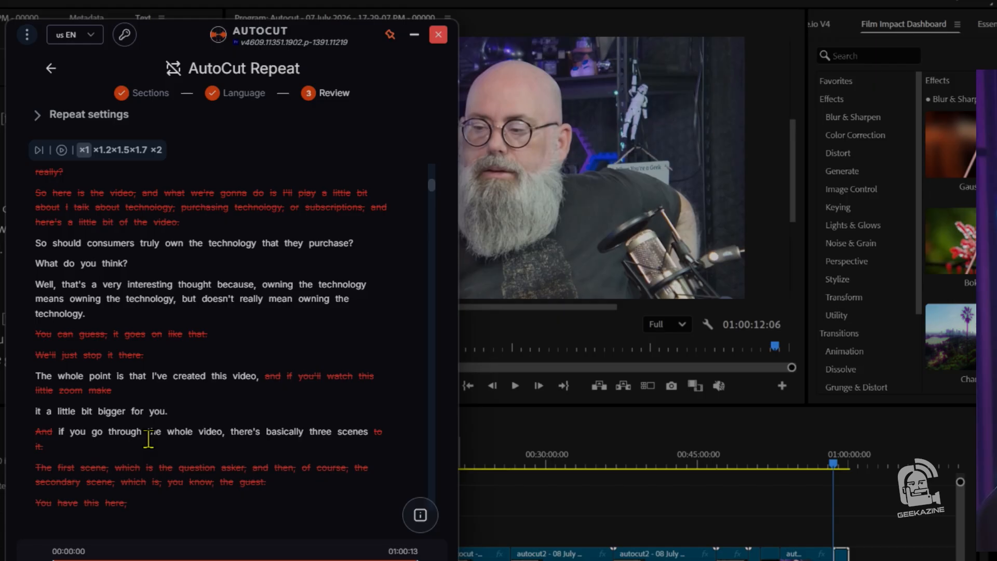
scroll(151, 436, up, 6)
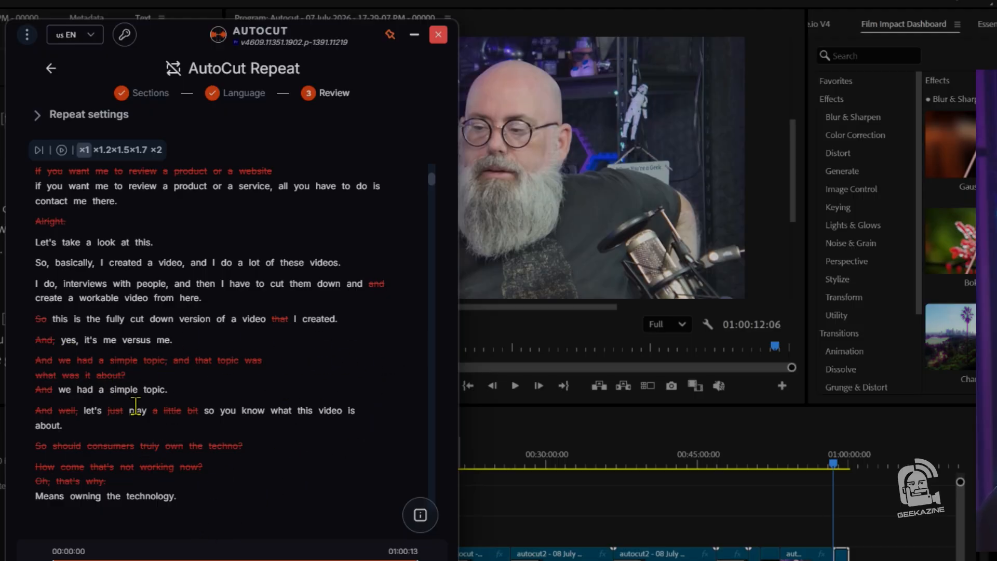
scroll(229, 414, down, 10)
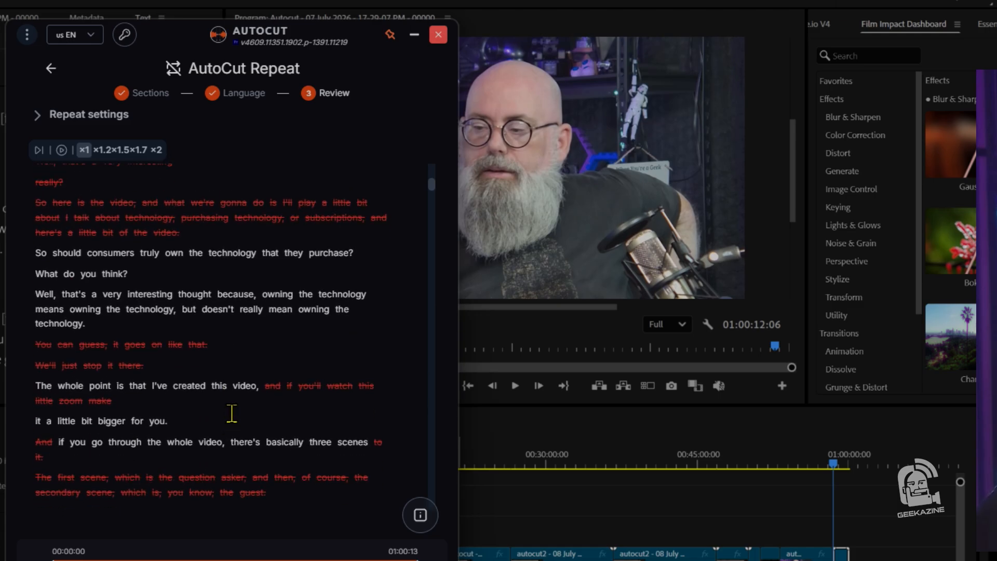
scroll(231, 414, up, 15)
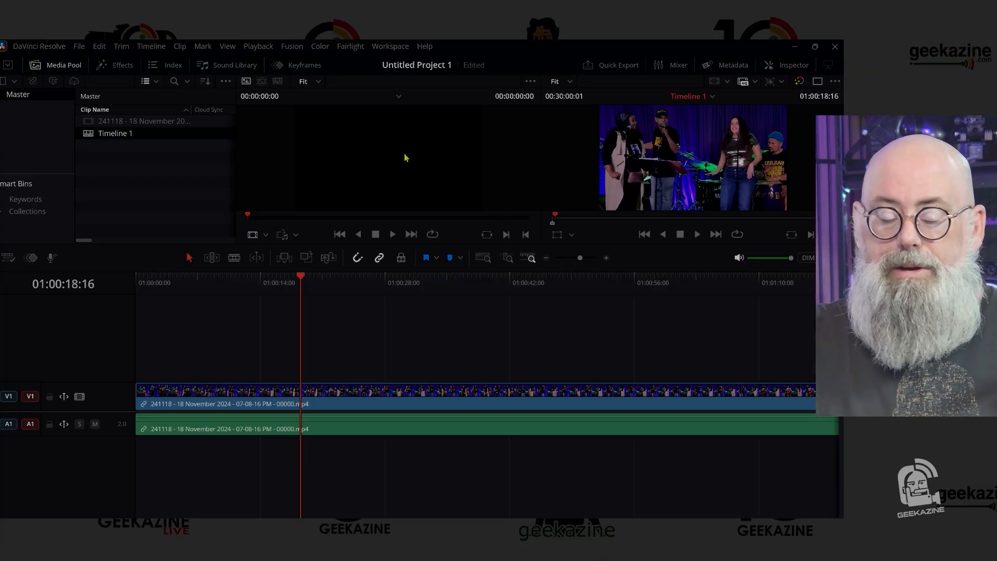
- Switch to DaVinci Resolve, launch the AutoCut script, and open its Your Rank summary
click(396, 46)
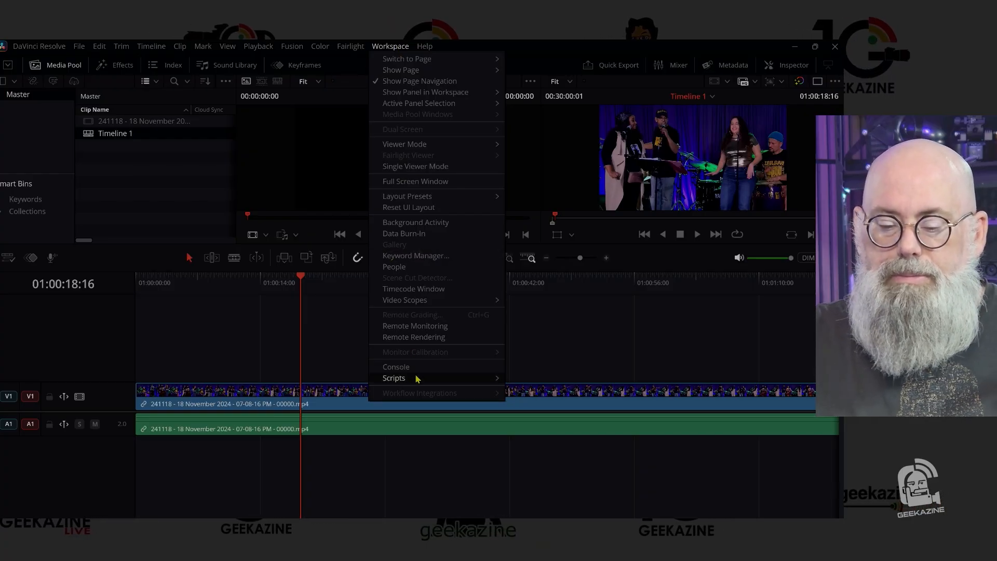
mouse_move(416, 381)
click(527, 382)
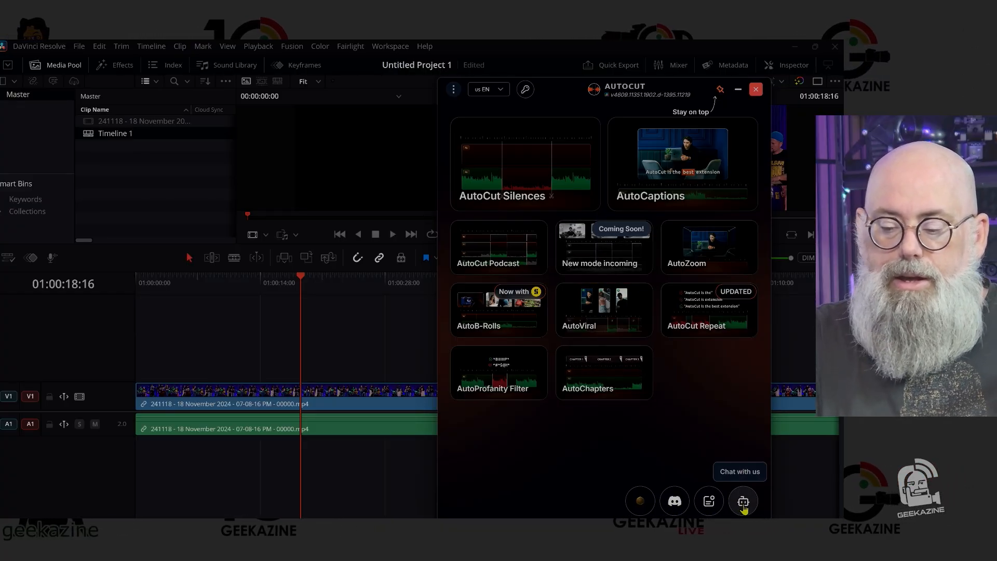
click(641, 507)
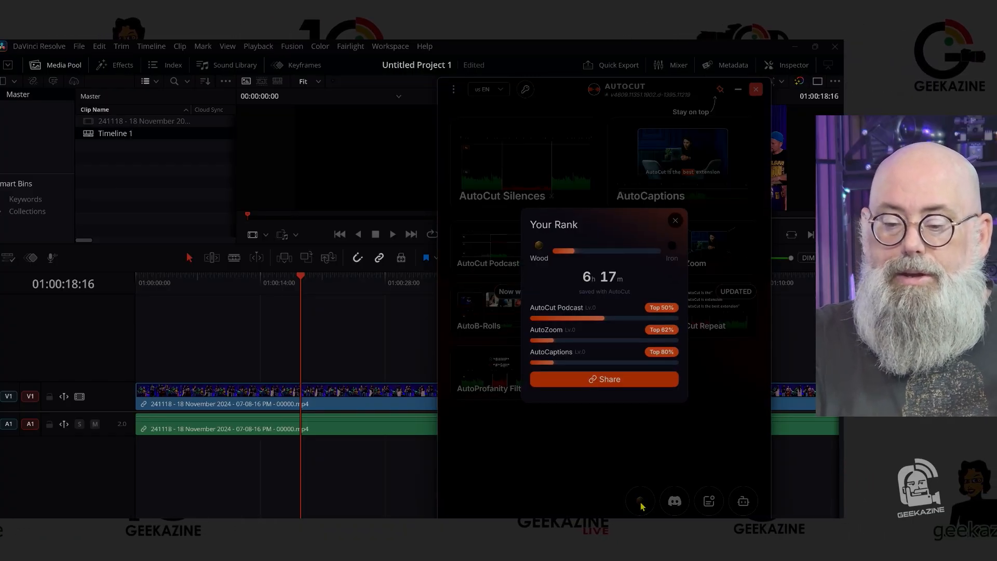